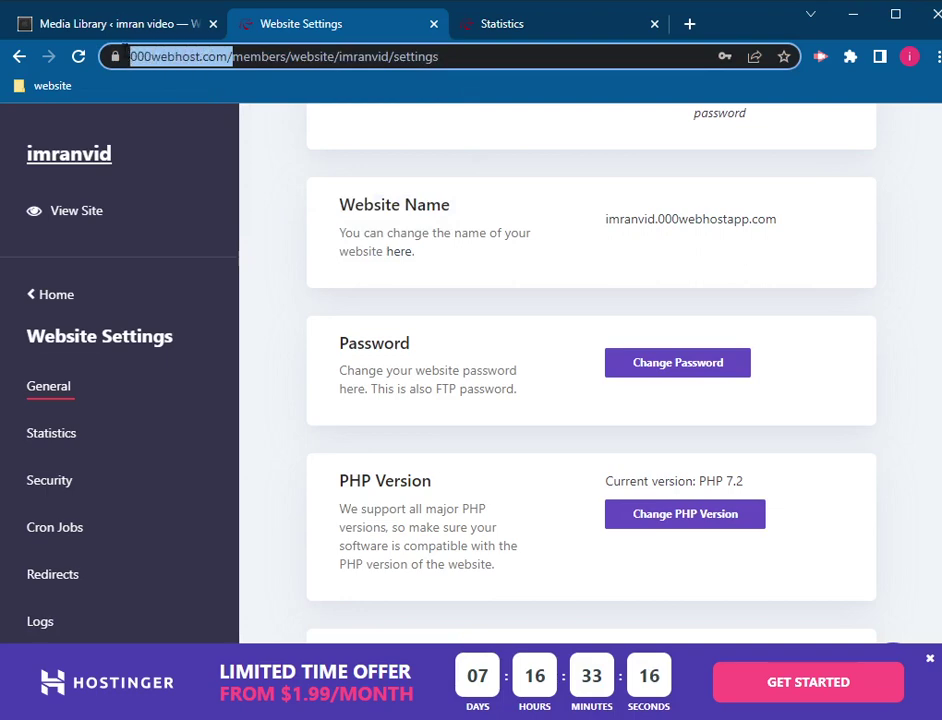
# Step: Install and activate the Duplicator – WordPress Migration Plugin on the local WordPress site, finding it with the search term "duplicator"
pyautogui.click(143, 30)
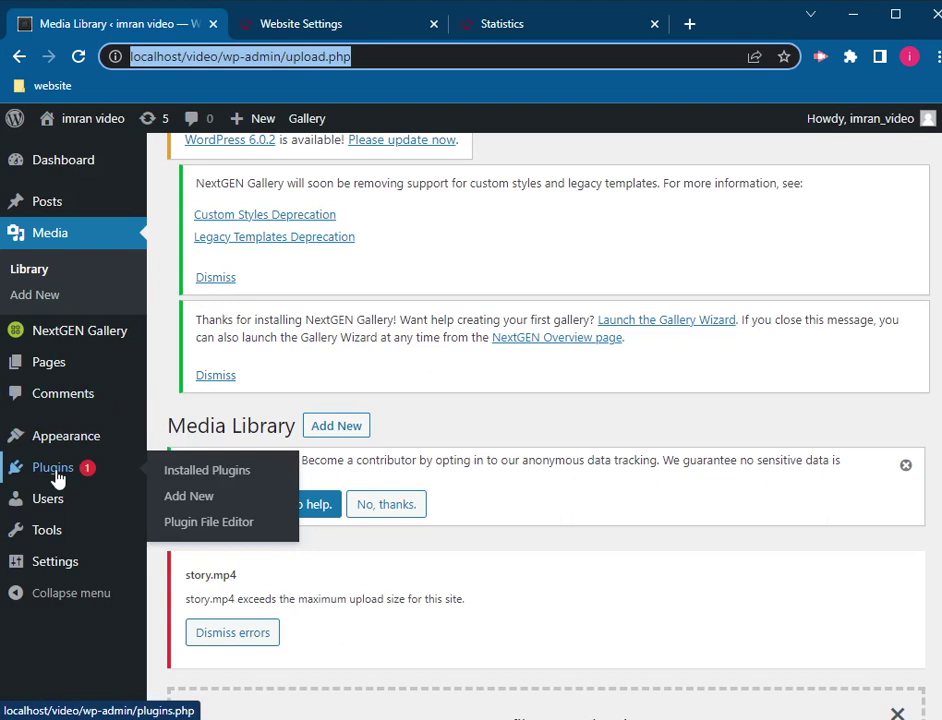
pyautogui.click(183, 498)
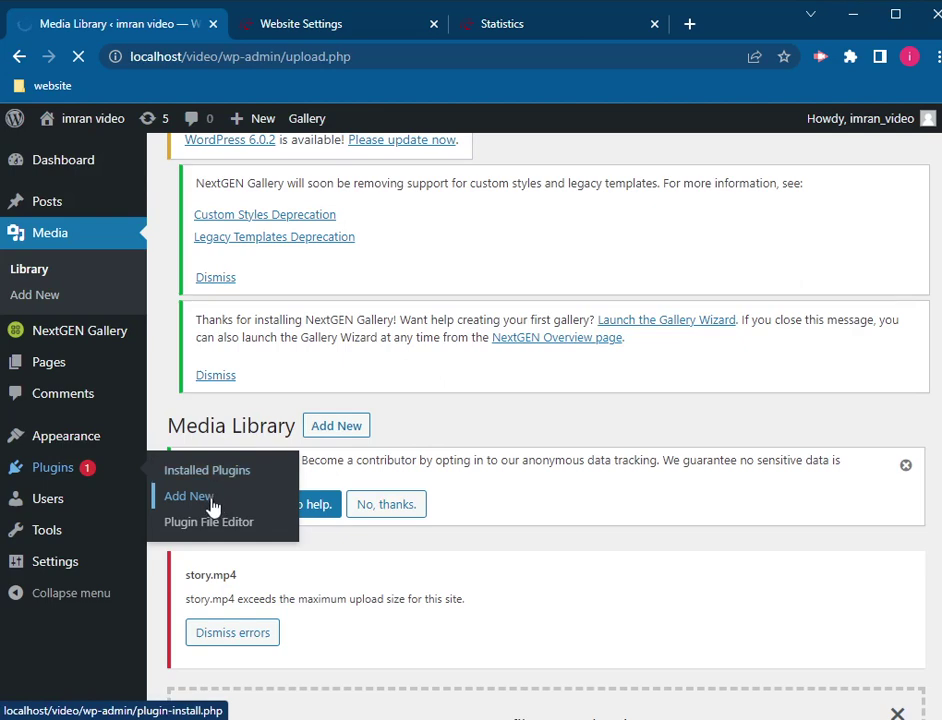
pyautogui.scroll(-1, 357, 415)
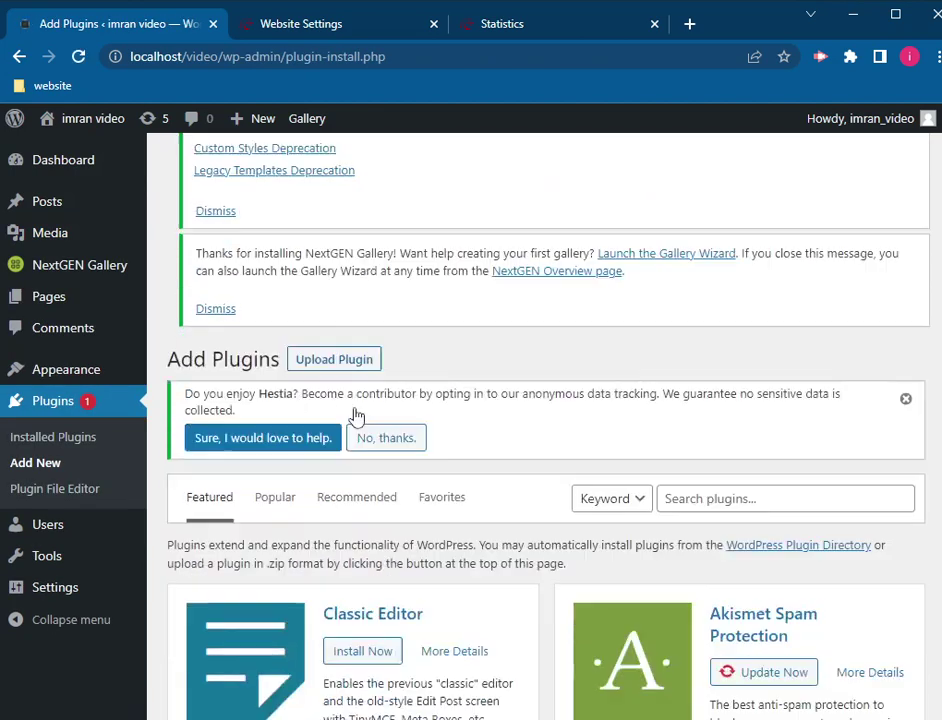
pyautogui.scroll(-3, 380, 412)
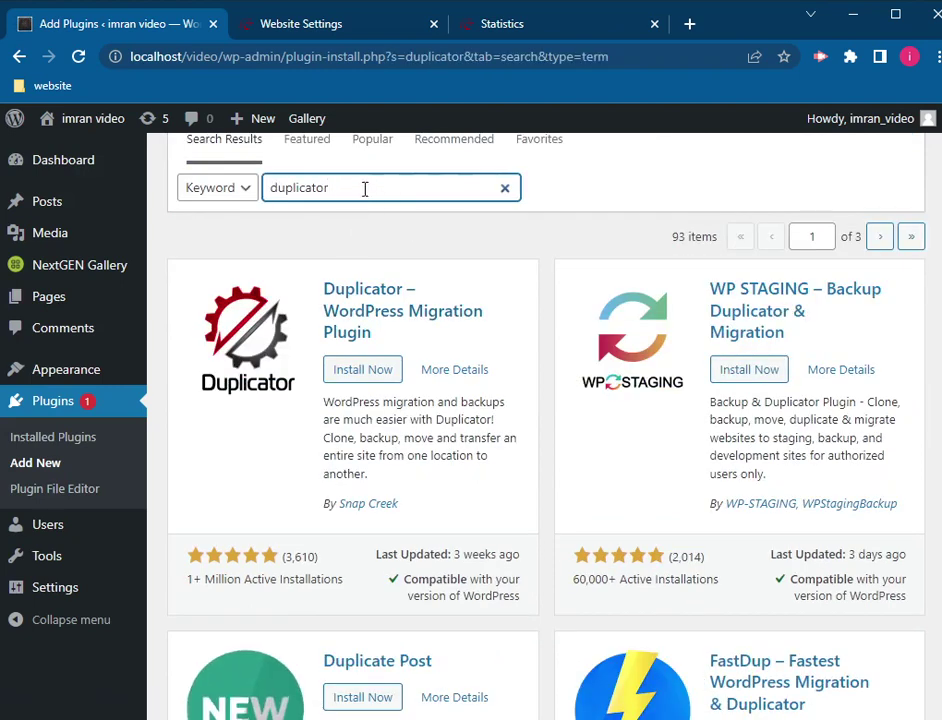
pyautogui.moveTo(365, 189); pyautogui.dragTo(259, 189)
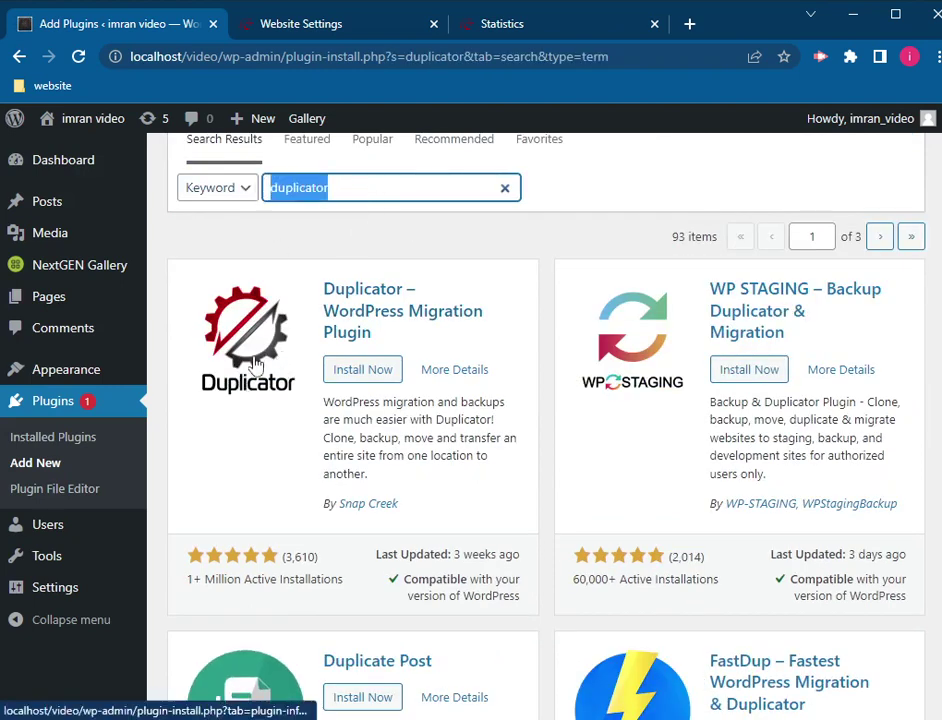
pyautogui.click(364, 372)
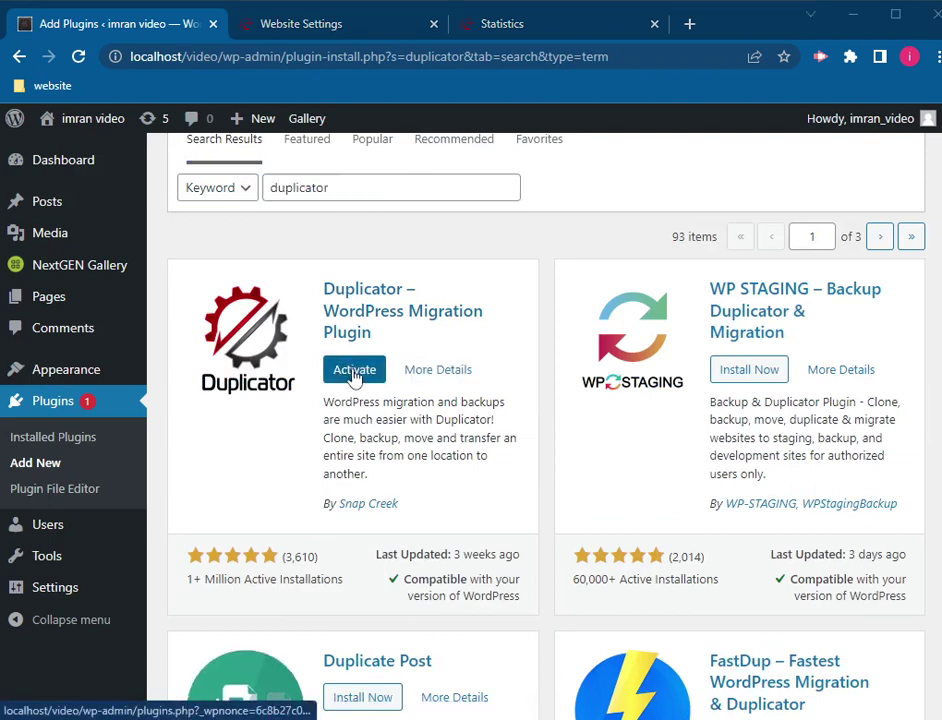
pyautogui.click(354, 370)
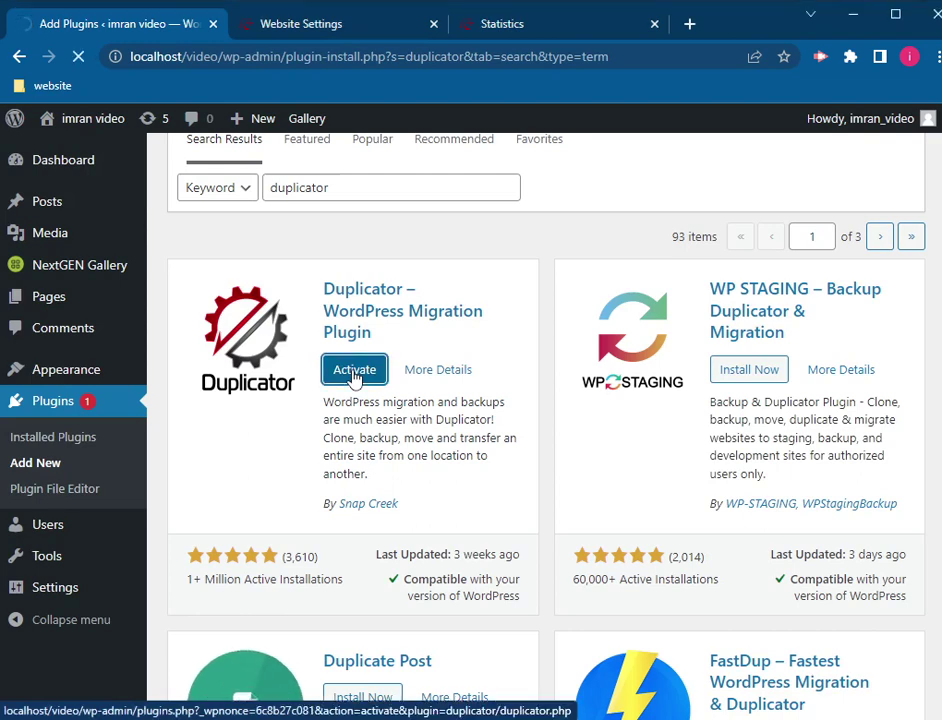
# Step: Create a new Duplicator package named imranvideo and run its site scan
pyautogui.moveTo(80, 637)
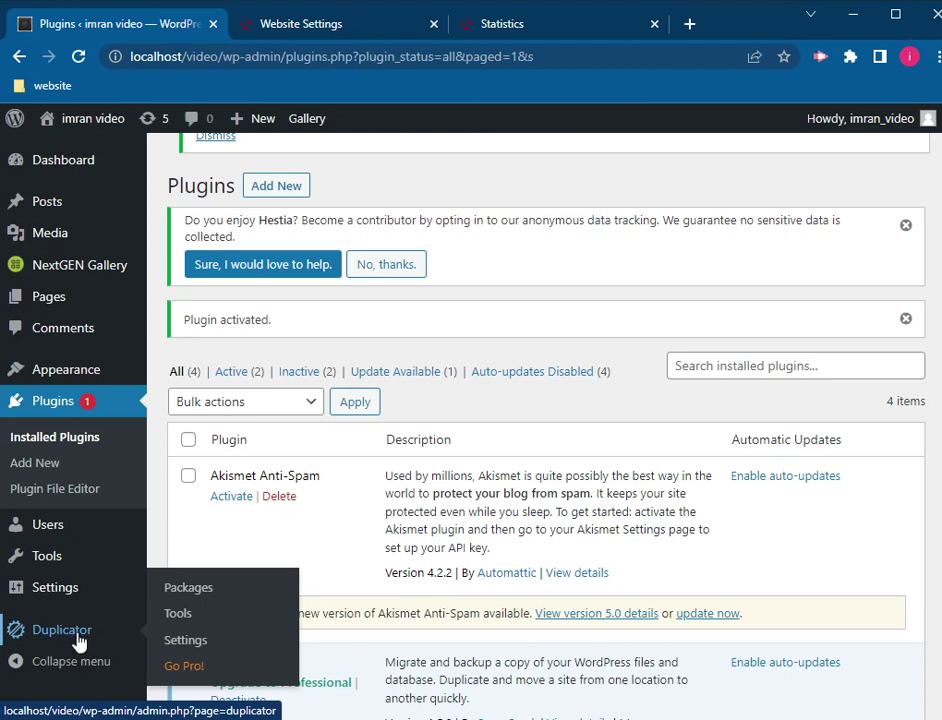
pyautogui.click(196, 597)
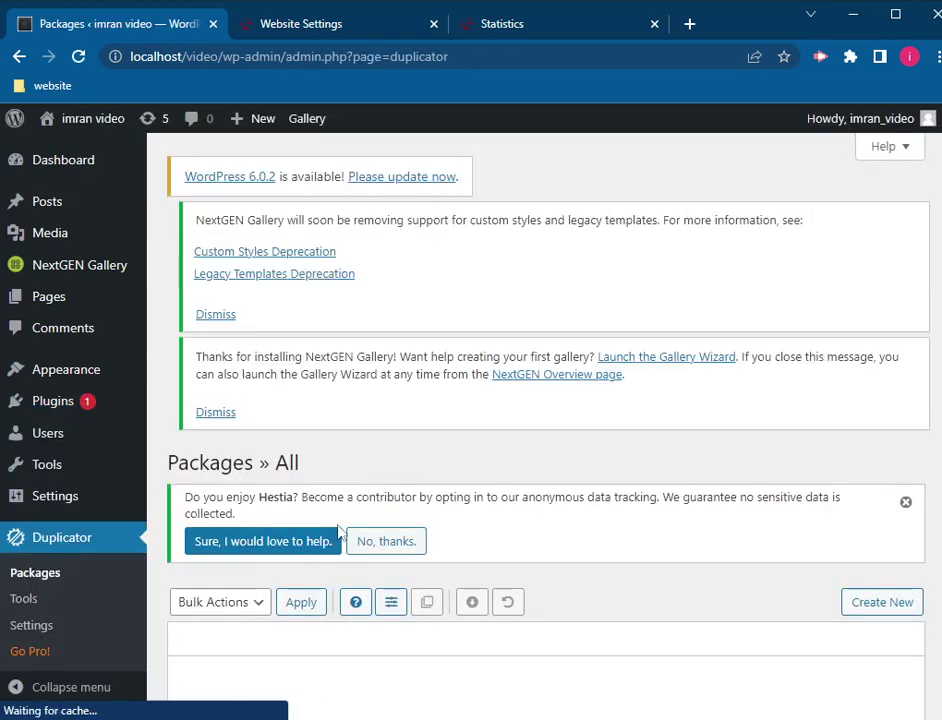
pyautogui.scroll(-5, 340, 533)
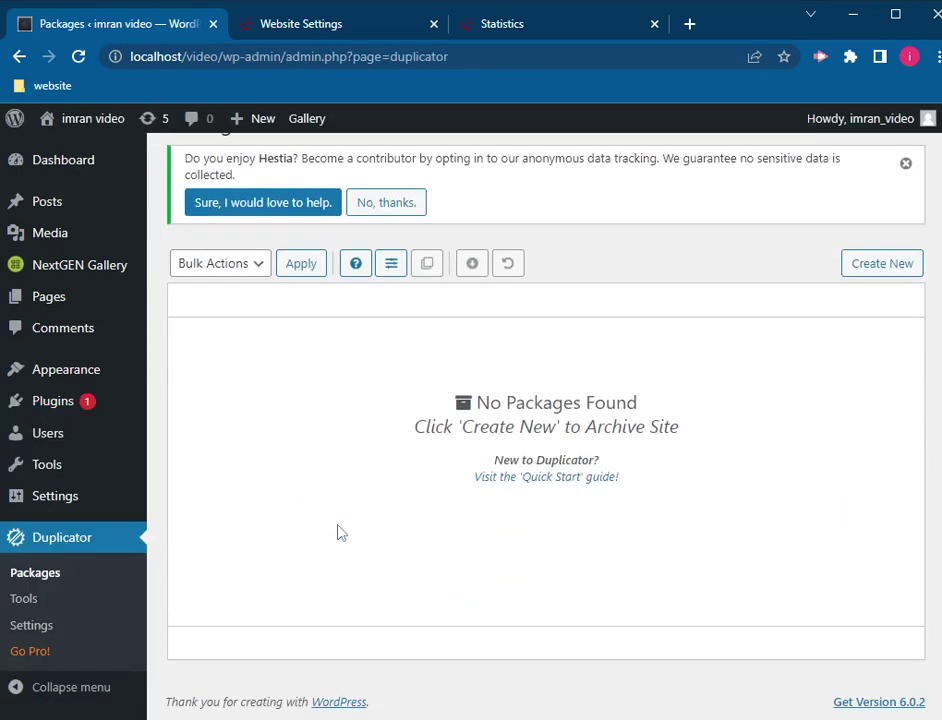
pyautogui.click(899, 273)
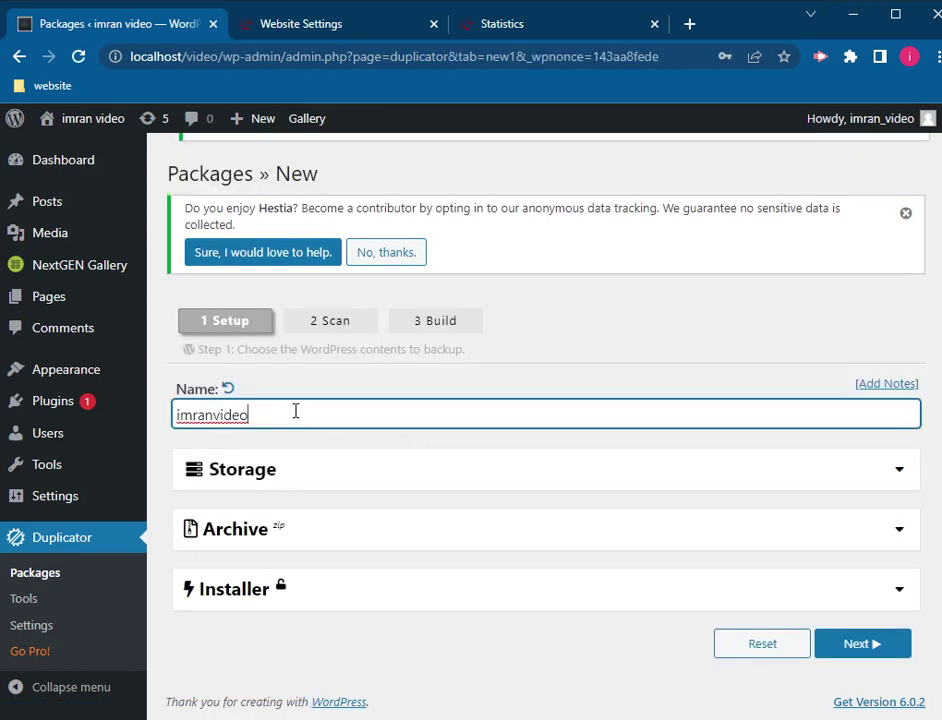
pyautogui.moveTo(294, 410); pyautogui.dragTo(177, 413)
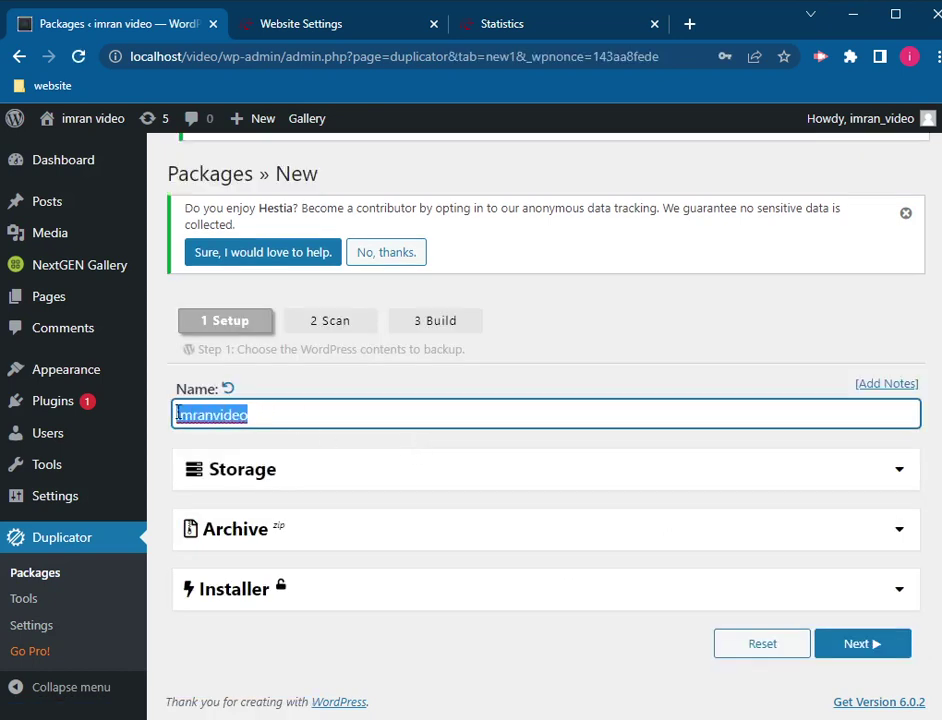
pyautogui.click(862, 645)
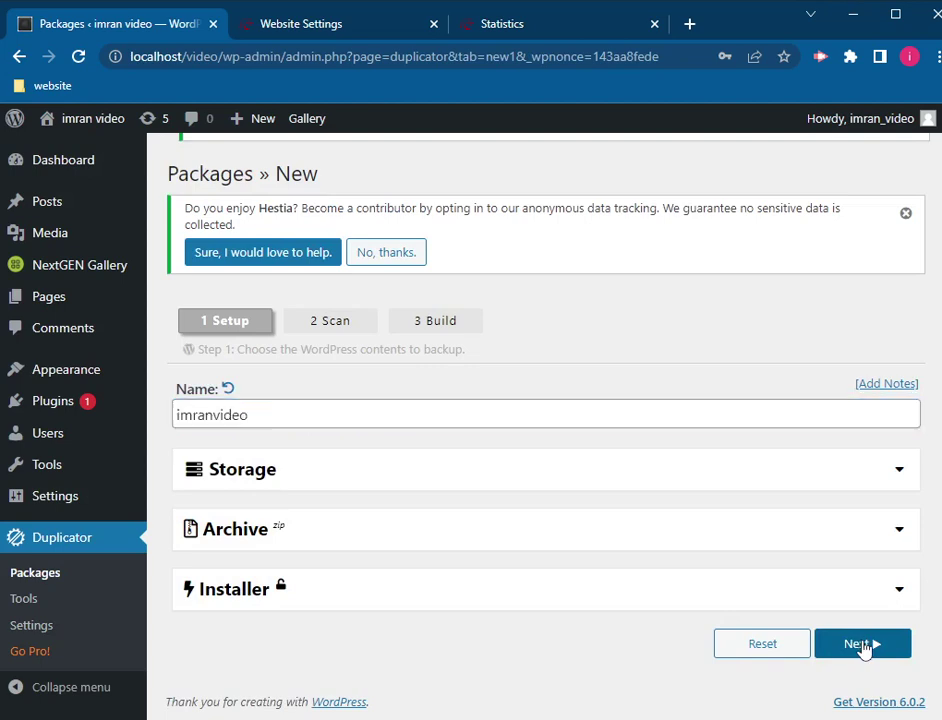
pyautogui.click(862, 645)
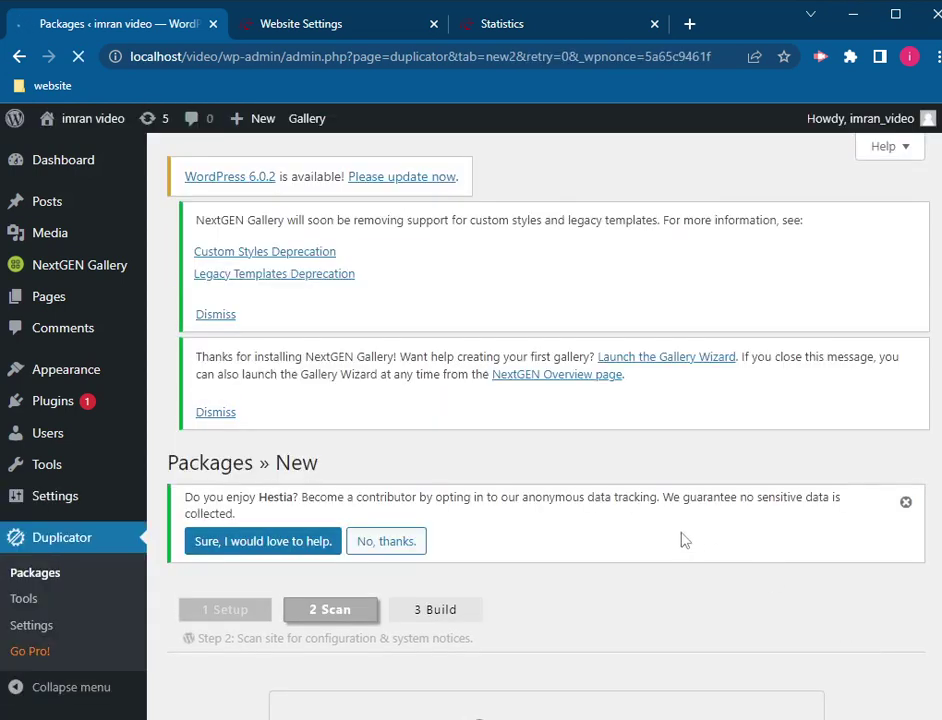
# Step: Review the scan's setup checks and archive file size, and build the package
pyautogui.scroll(-3, 680, 540)
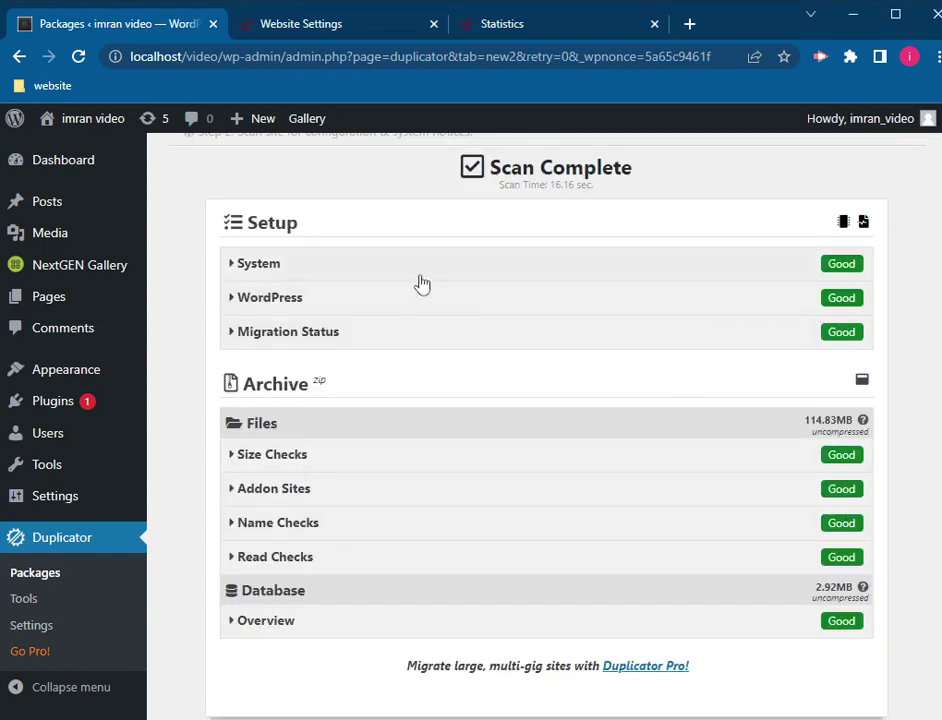
pyautogui.scroll(1, 418, 282)
pyautogui.scroll(-3, 420, 276)
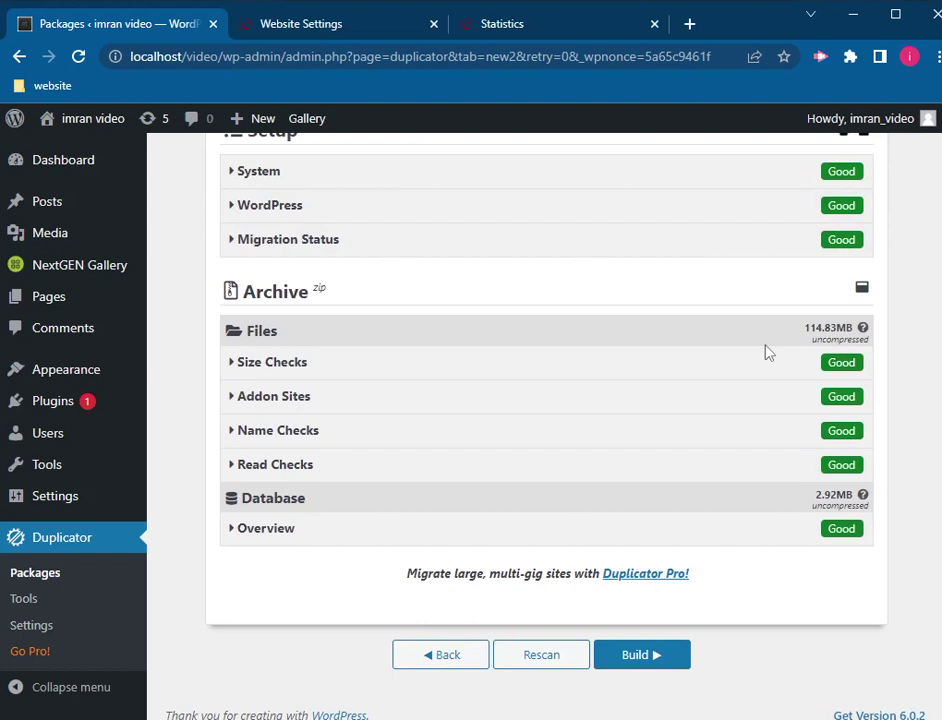
pyautogui.scroll(2, 767, 351)
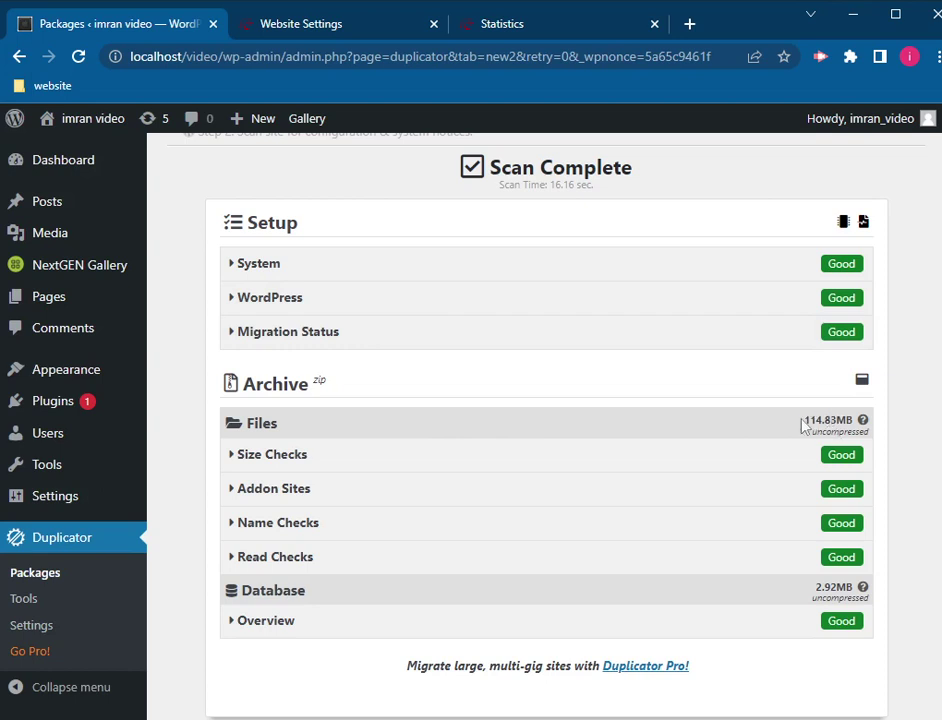
pyautogui.moveTo(801, 426); pyautogui.dragTo(853, 420)
pyautogui.scroll(-1, 796, 430)
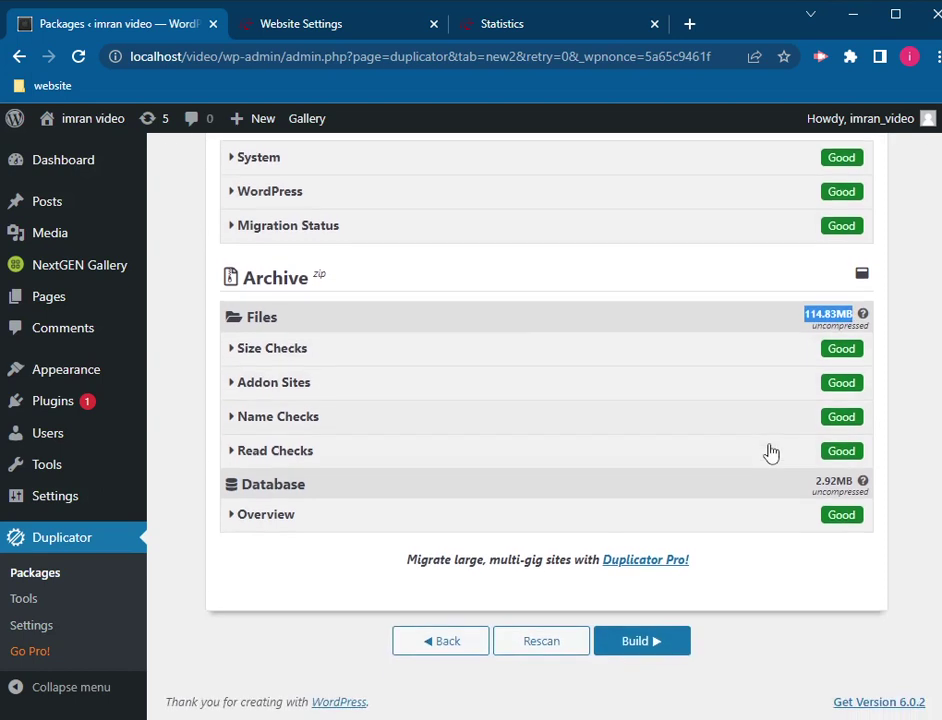
pyautogui.click(635, 648)
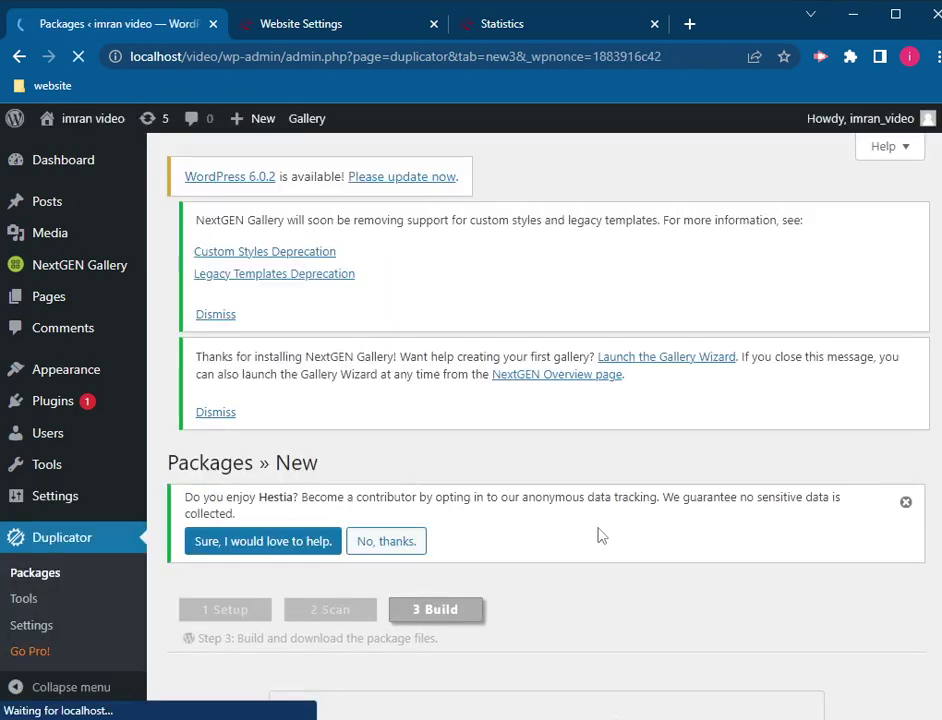
# Step: Download both the installer and archive files of the built package, allowing the site to download multiple files
pyautogui.scroll(-2, 600, 535)
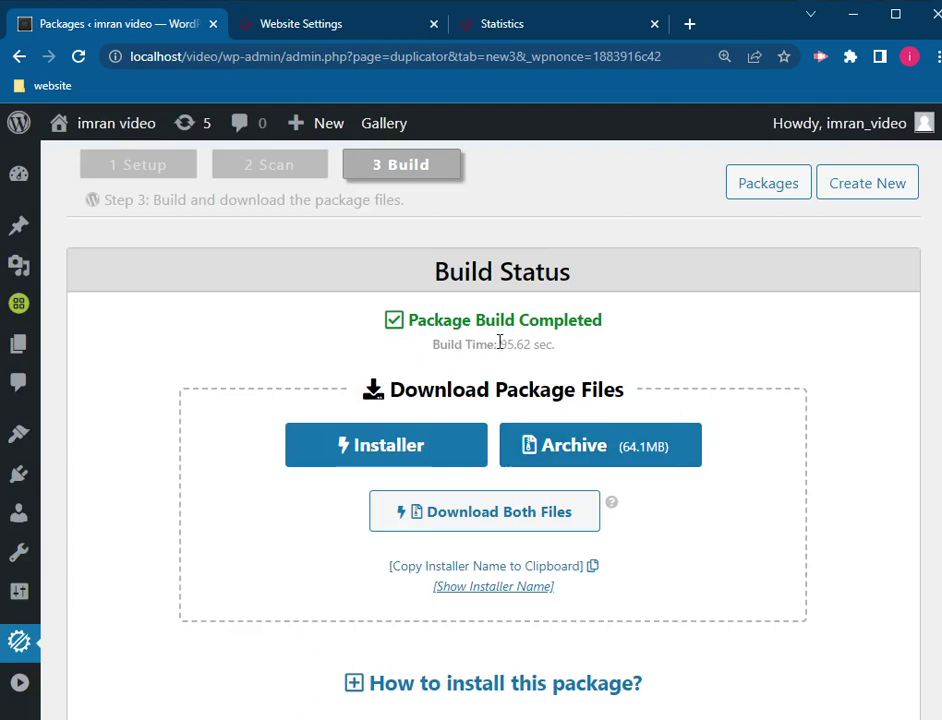
pyautogui.moveTo(498, 344); pyautogui.dragTo(560, 344)
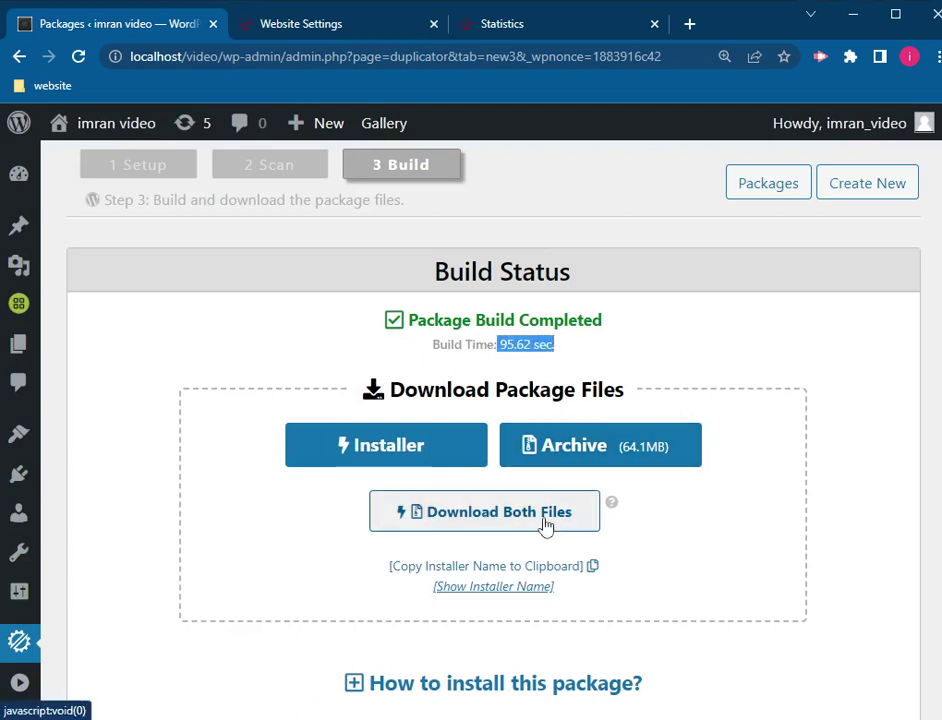
pyautogui.click(545, 523)
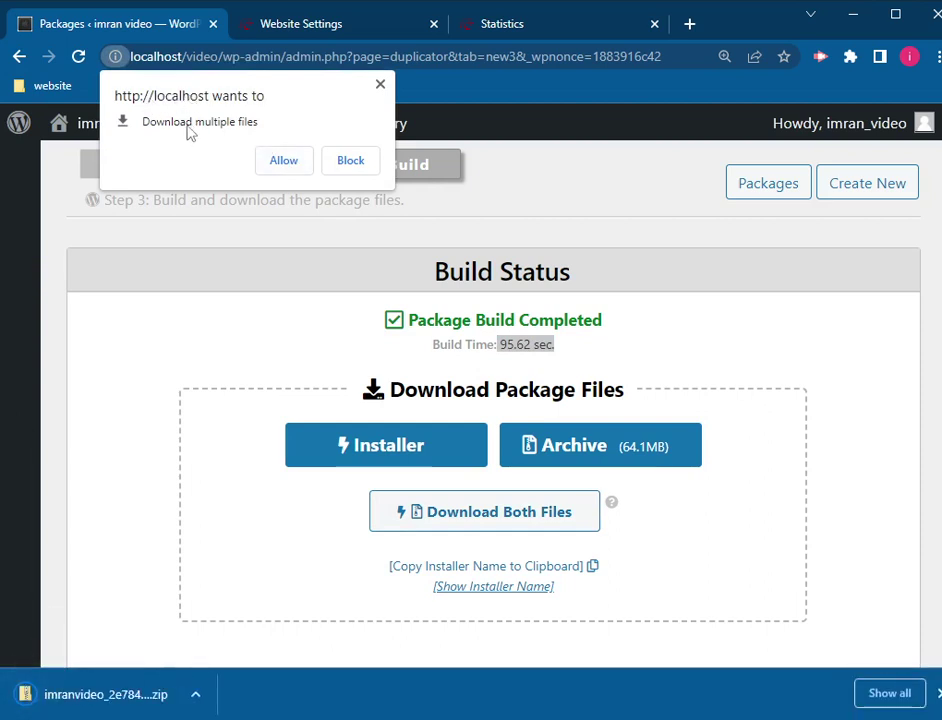
pyautogui.click(285, 161)
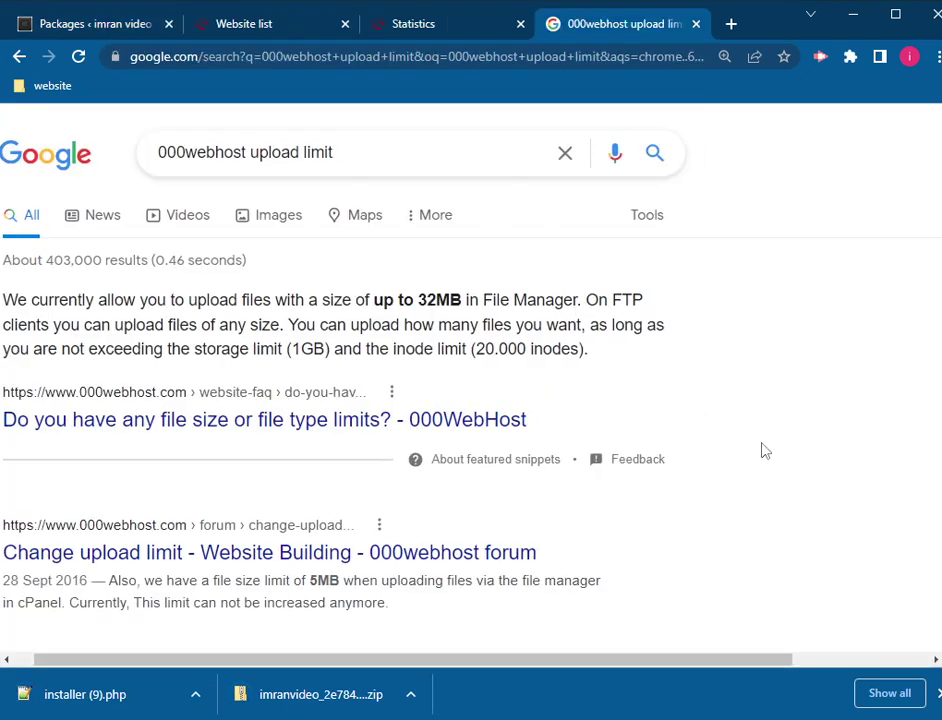
# Step: Examine the Google search result about 000webhost's upload limits for File Manager and FTP clients
pyautogui.hscroll(2, 763, 449)
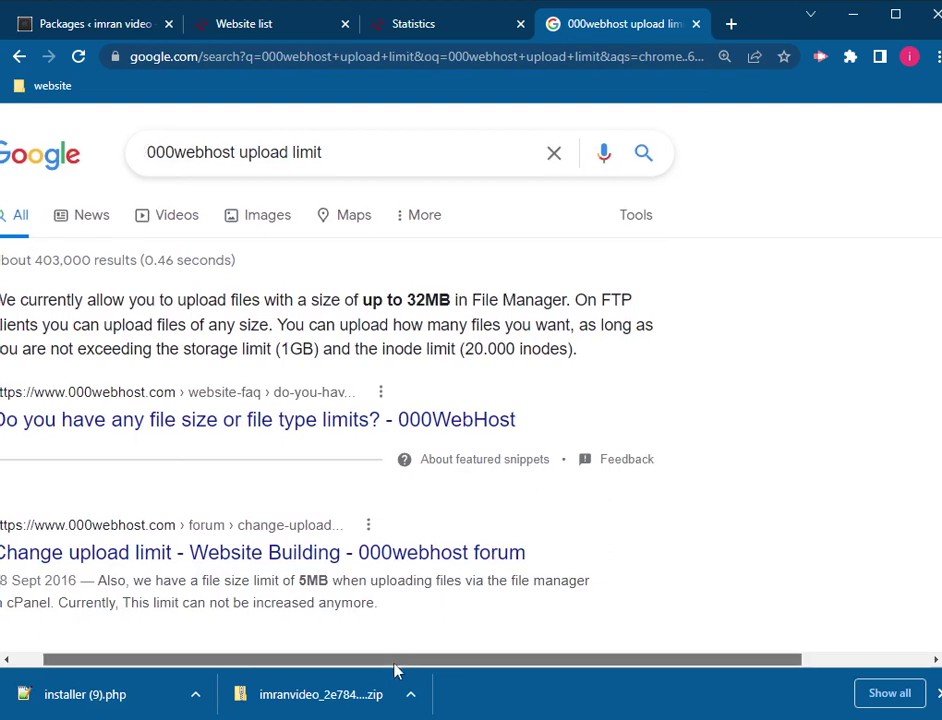
pyautogui.moveTo(395, 662); pyautogui.dragTo(231, 664)
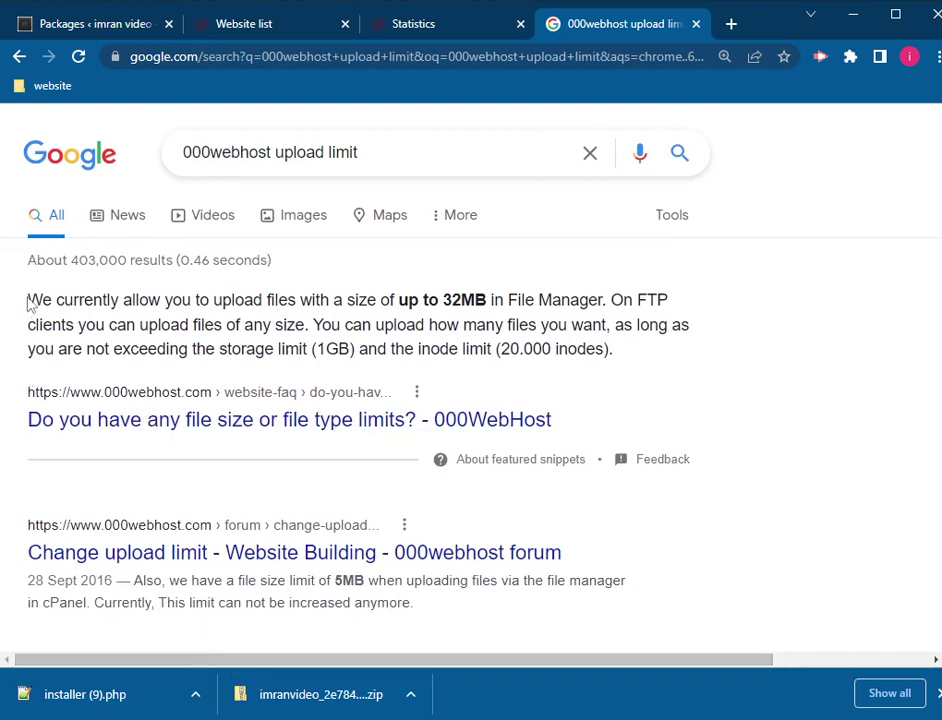
pyautogui.moveTo(28, 302); pyautogui.dragTo(616, 308)
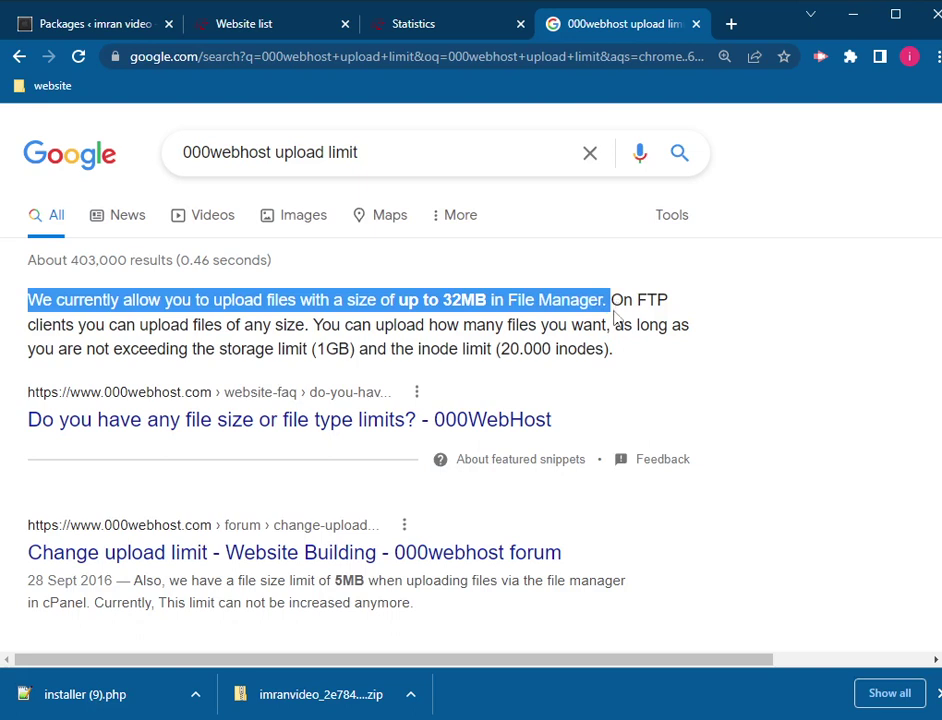
pyautogui.moveTo(616, 318); pyautogui.dragTo(626, 349)
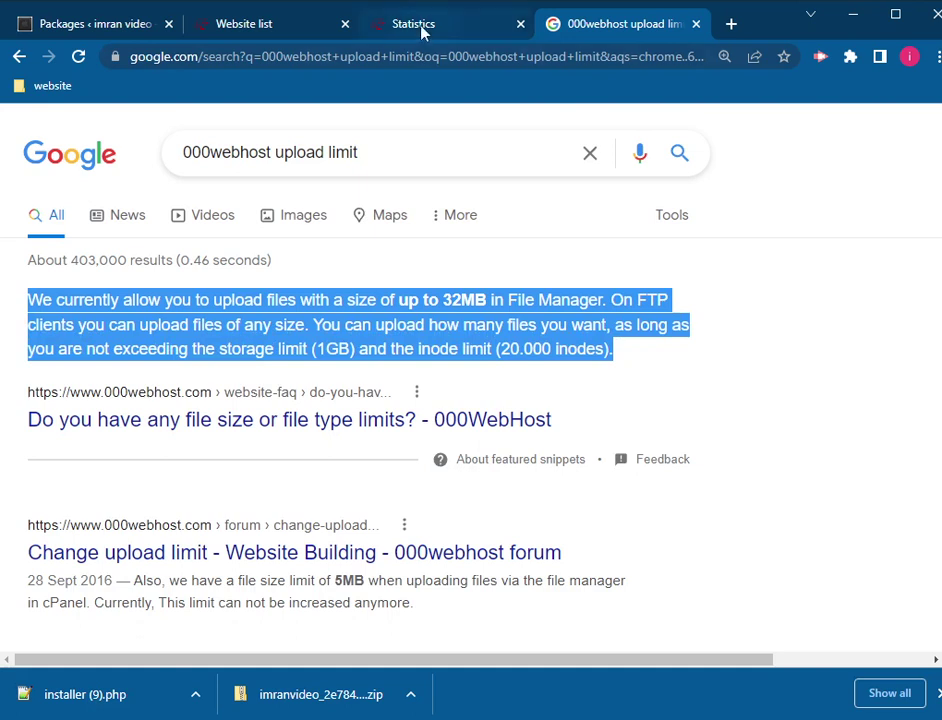
# Step: Open the website details of the running site in the 000webhost website list
pyautogui.click(255, 25)
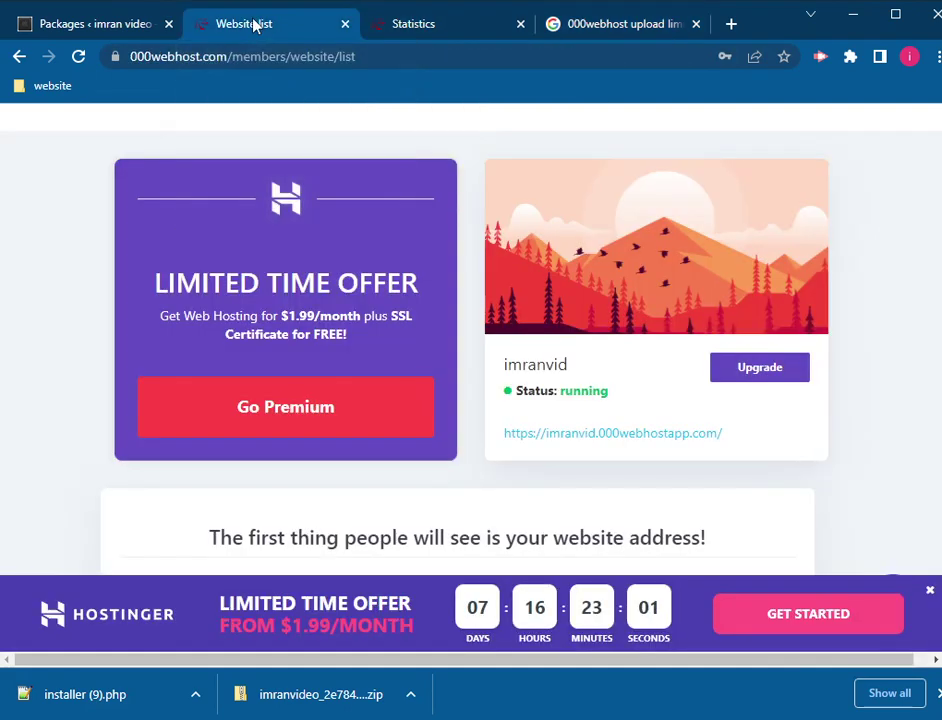
pyautogui.moveTo(707, 374)
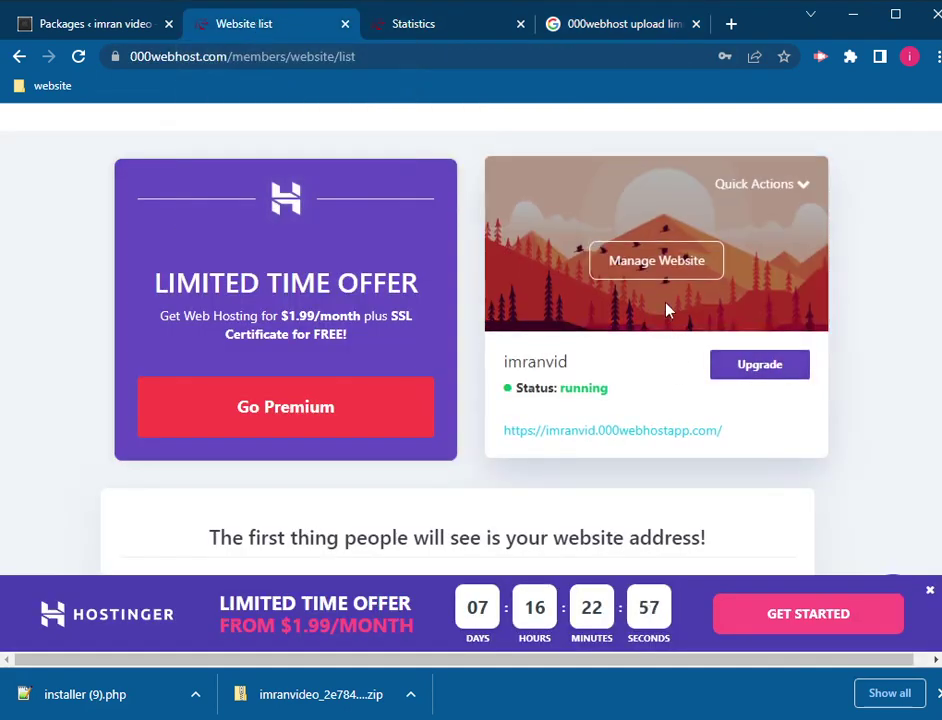
pyautogui.click(806, 189)
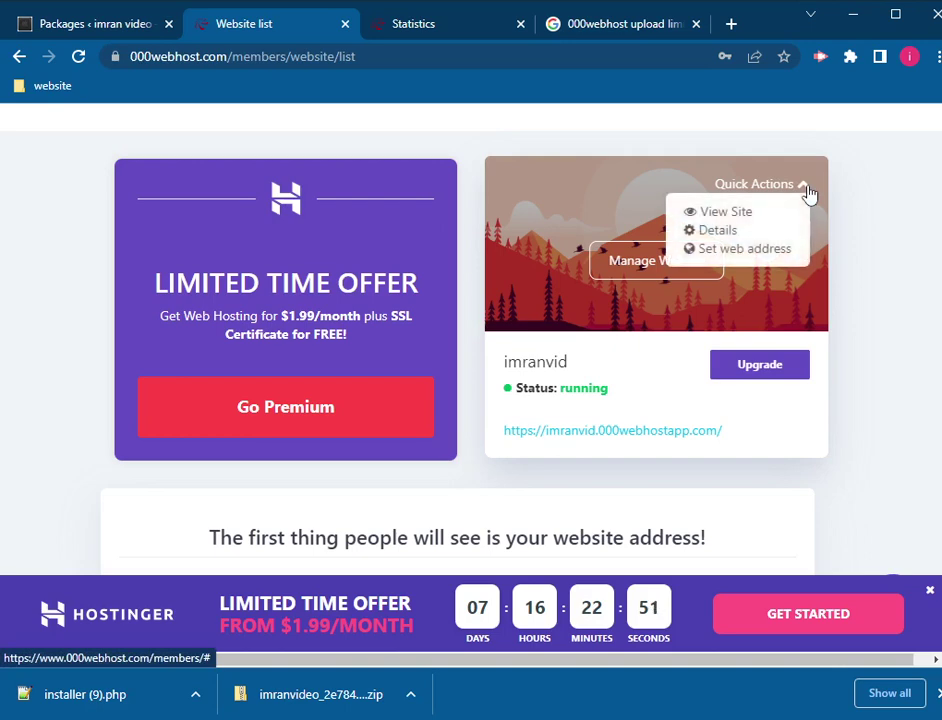
pyautogui.click(717, 231)
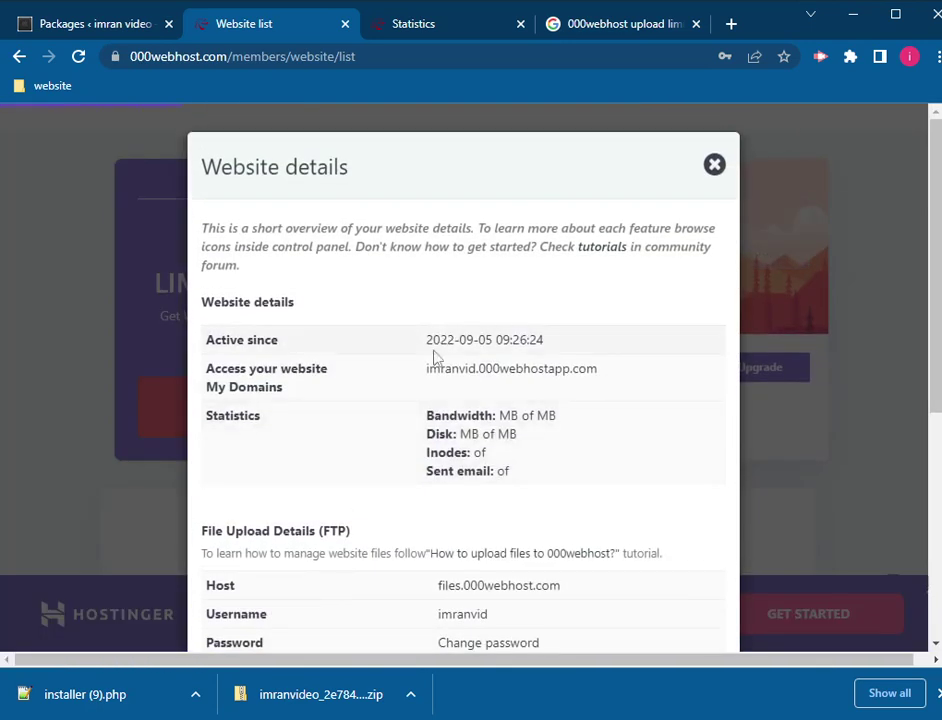
# Step: Review the FTP host and username in the file upload details, and open the settings for changing the password
pyautogui.scroll(-5, 378, 366)
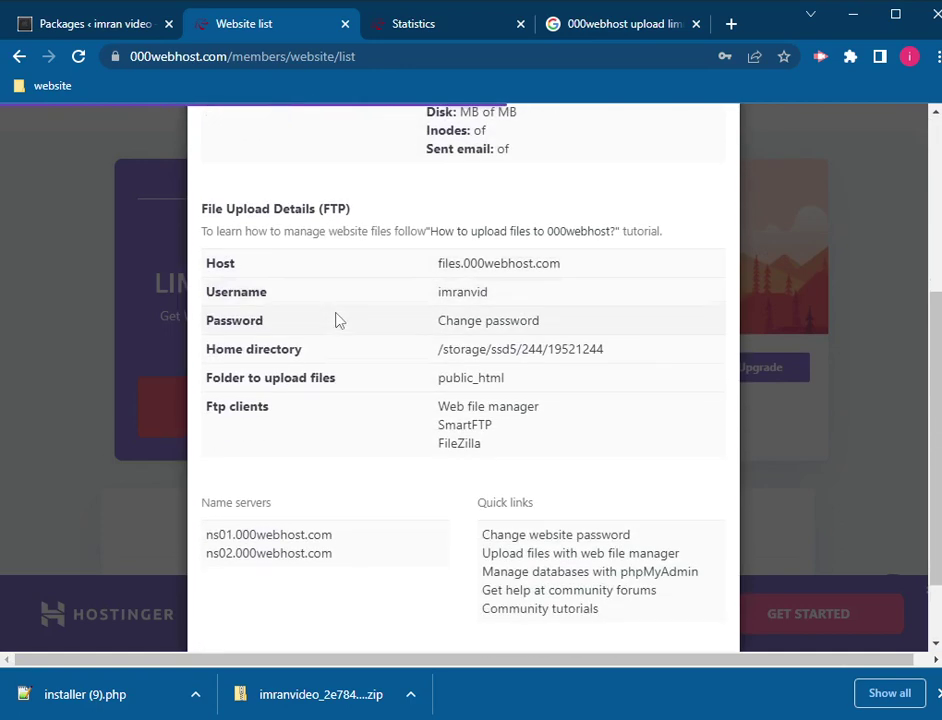
pyautogui.scroll(1, 395, 200)
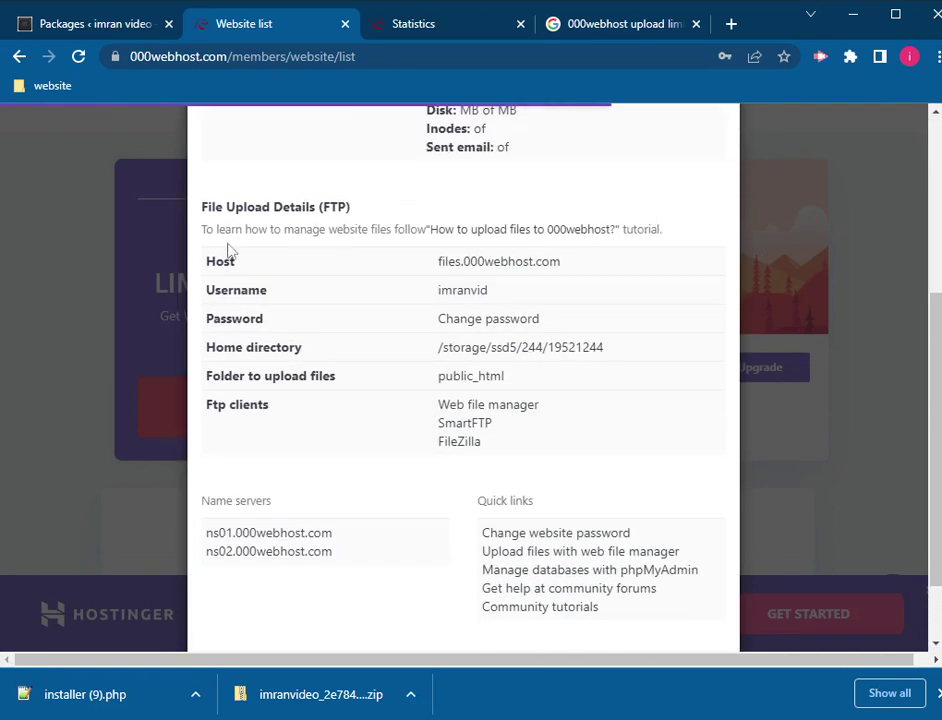
pyautogui.moveTo(208, 260); pyautogui.dragTo(513, 311)
pyautogui.click(575, 317)
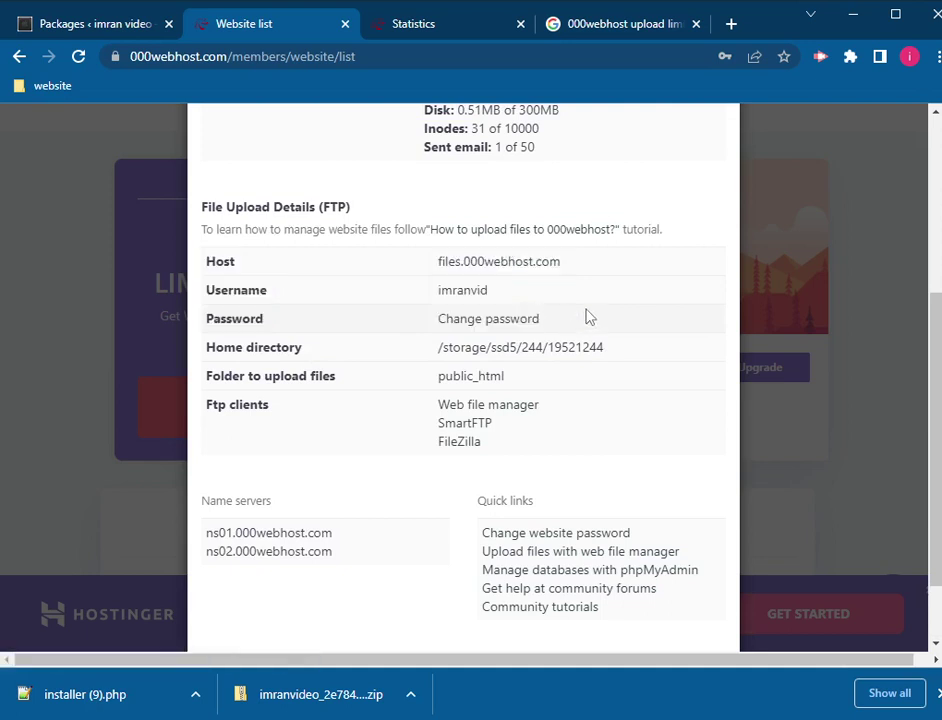
pyautogui.click(481, 324)
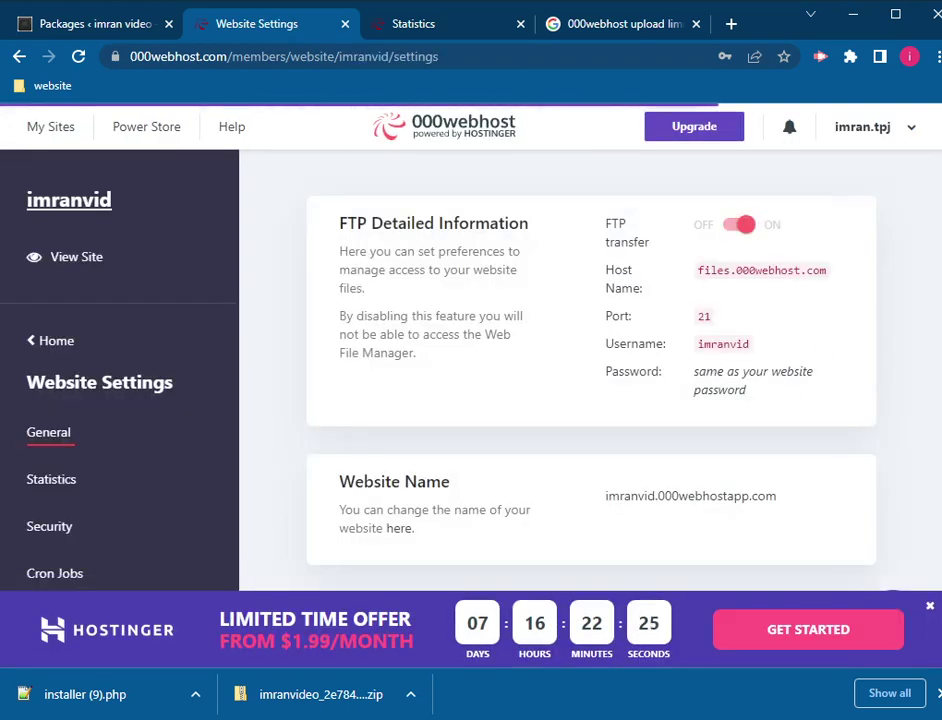
# Step: Switch to FileZilla and add a new site in the Site Manager, named "000webhost" followed by the owner's first name
pyautogui.hotkey('alt', 'Tab')
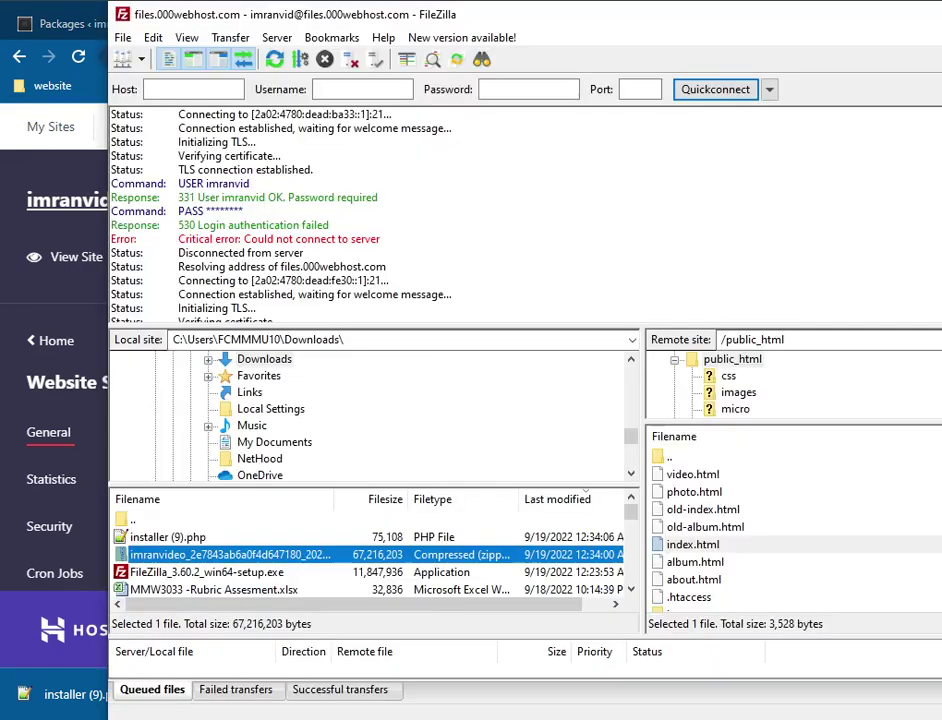
pyautogui.click(122, 38)
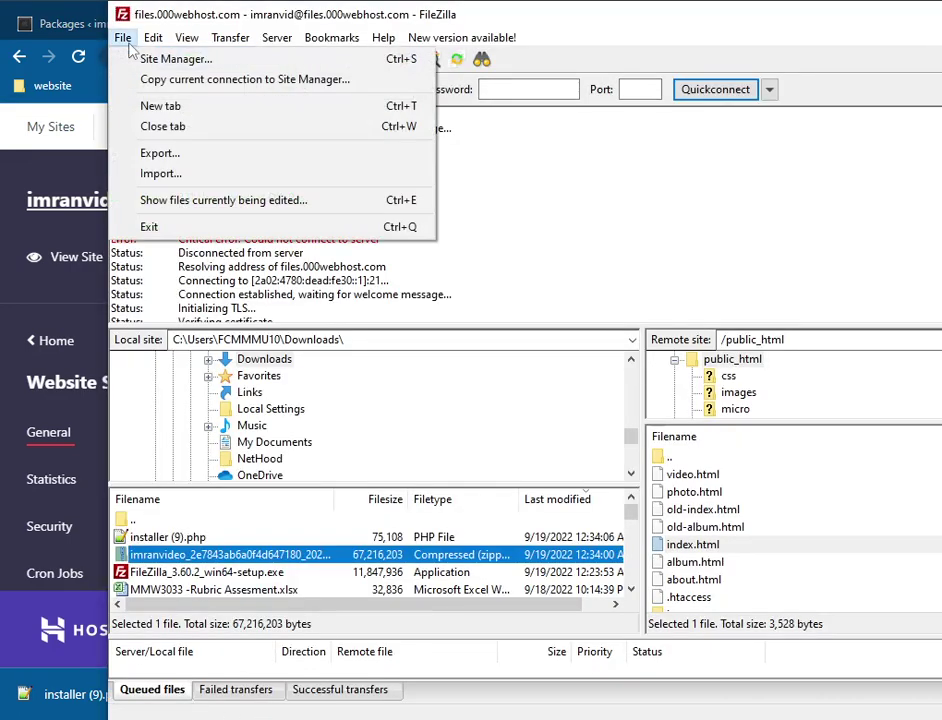
pyautogui.click(150, 60)
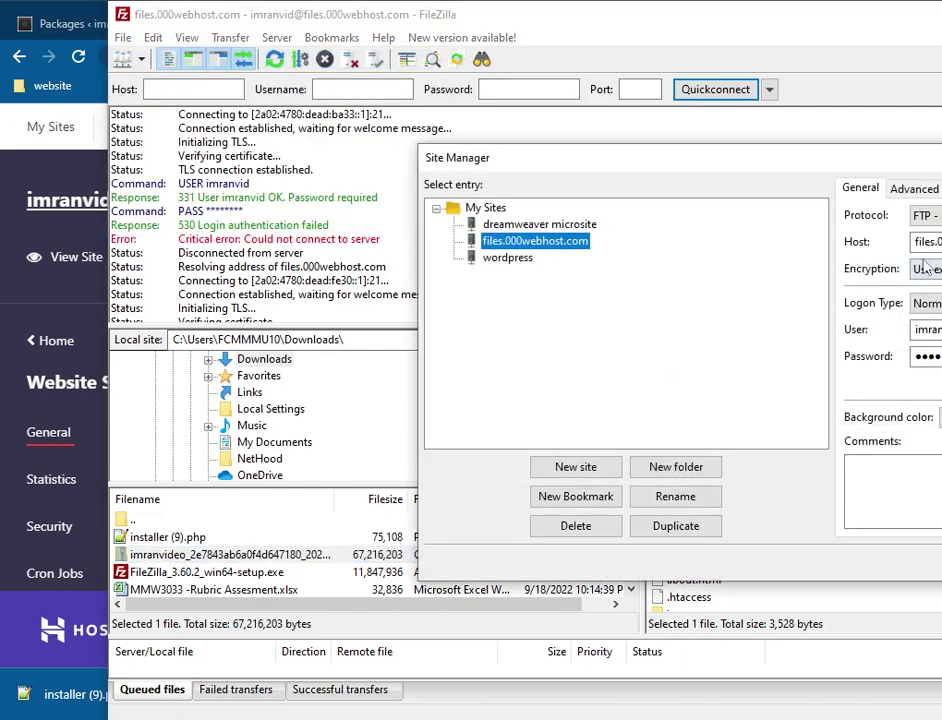
pyautogui.moveTo(894, 162); pyautogui.dragTo(542, 168)
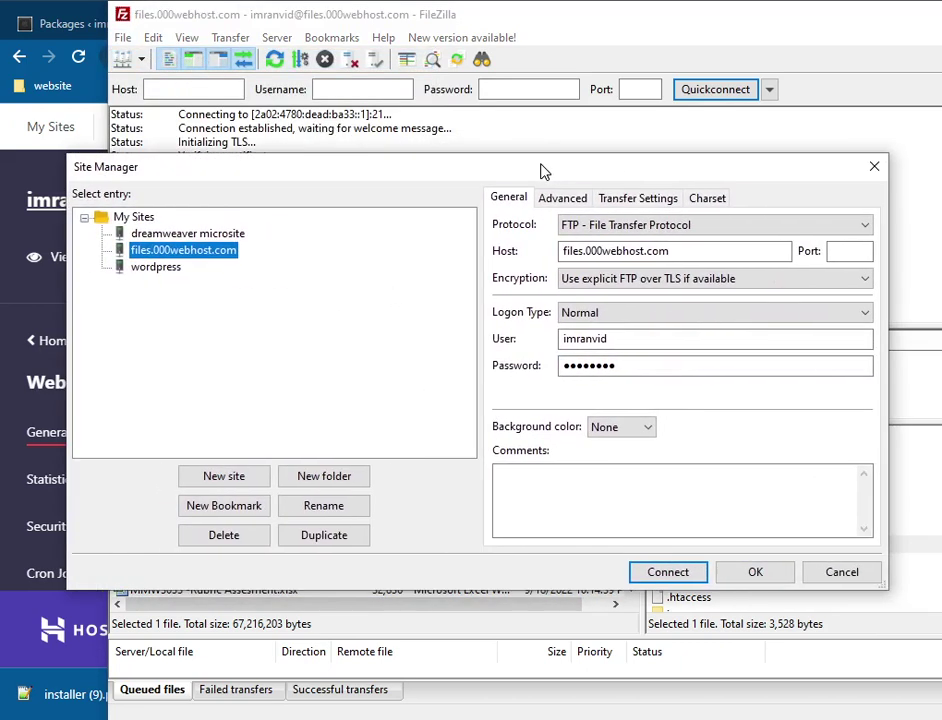
pyautogui.click(255, 481)
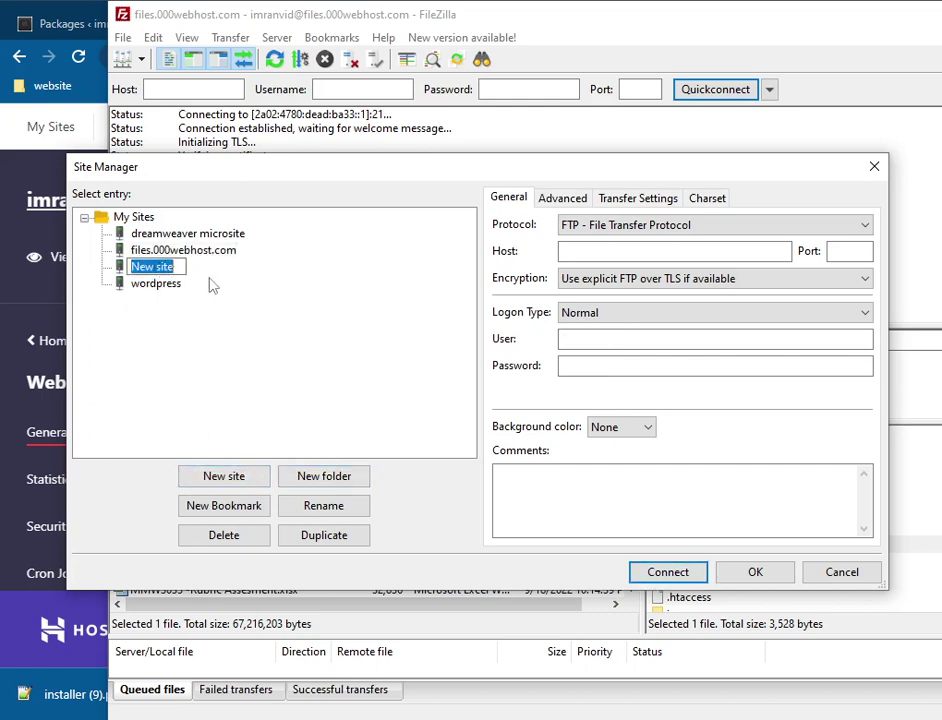
pyautogui.write('000')
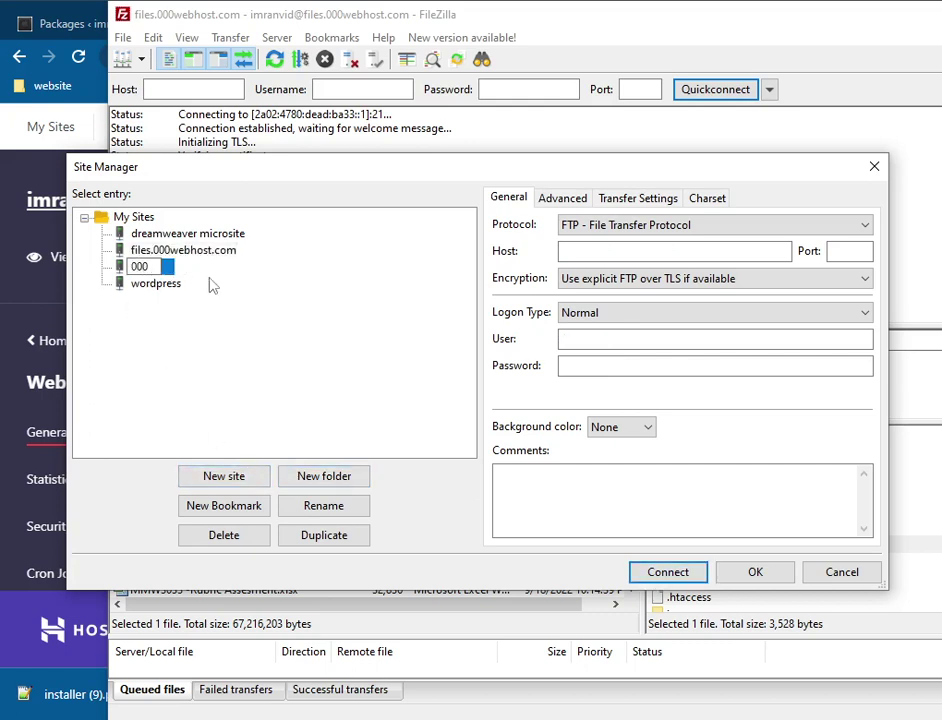
pyautogui.write('webhost - imran')
pyautogui.press('Return')
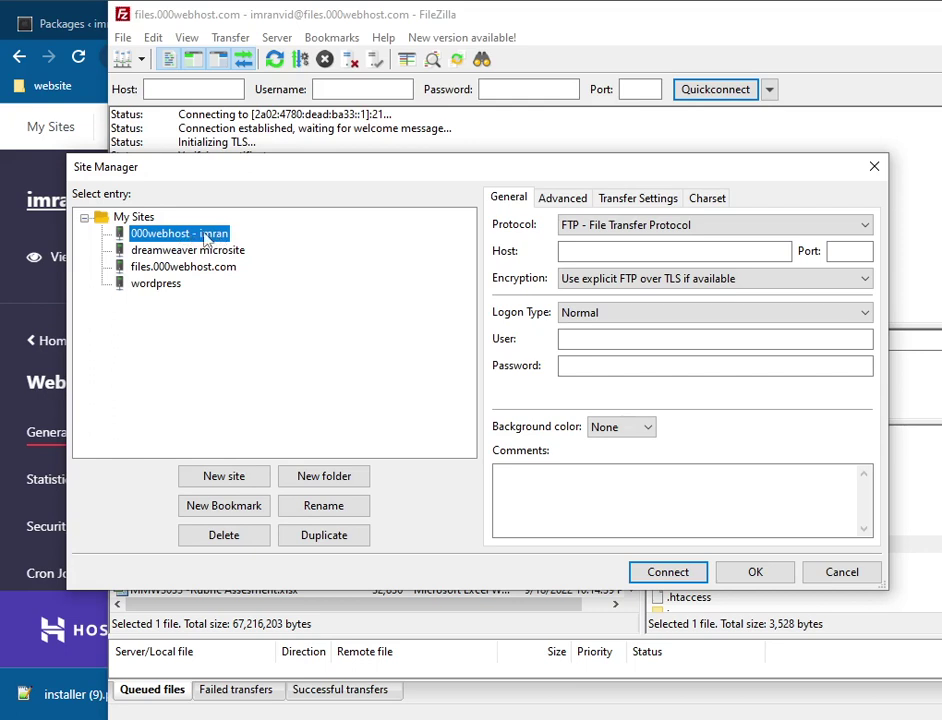
# Step: Set the new site's host to files.000webhost.com, copied from the 000webhost FTP details, and its port to 21
pyautogui.click(578, 253)
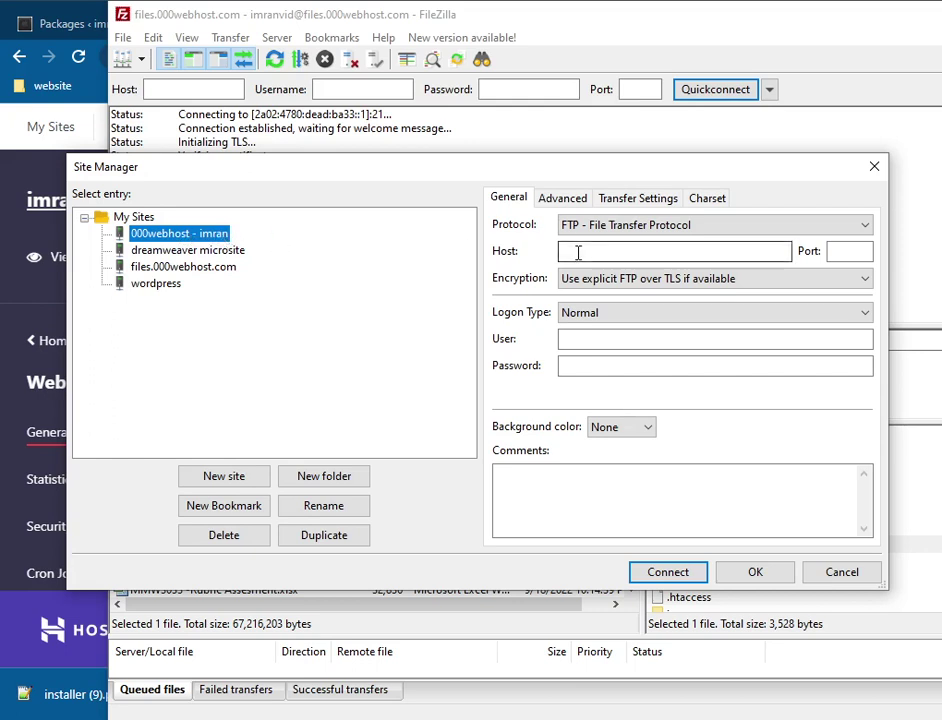
pyautogui.moveTo(534, 177); pyautogui.dragTo(522, 180)
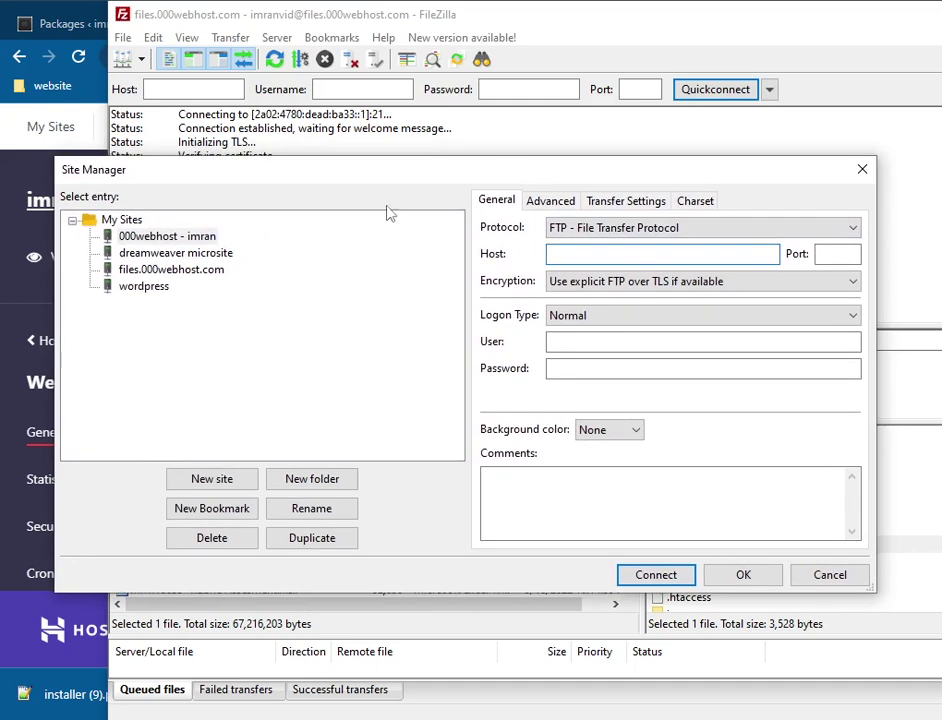
pyautogui.click(14, 195)
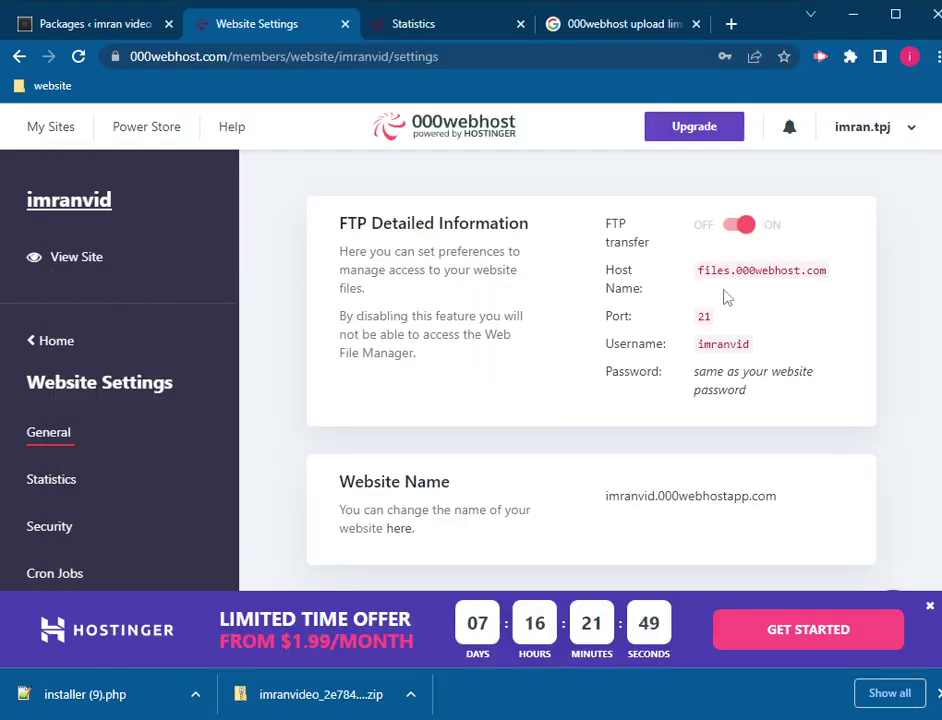
pyautogui.moveTo(828, 279); pyautogui.dragTo(706, 277)
pyautogui.hotkey('ctrl', 'c')
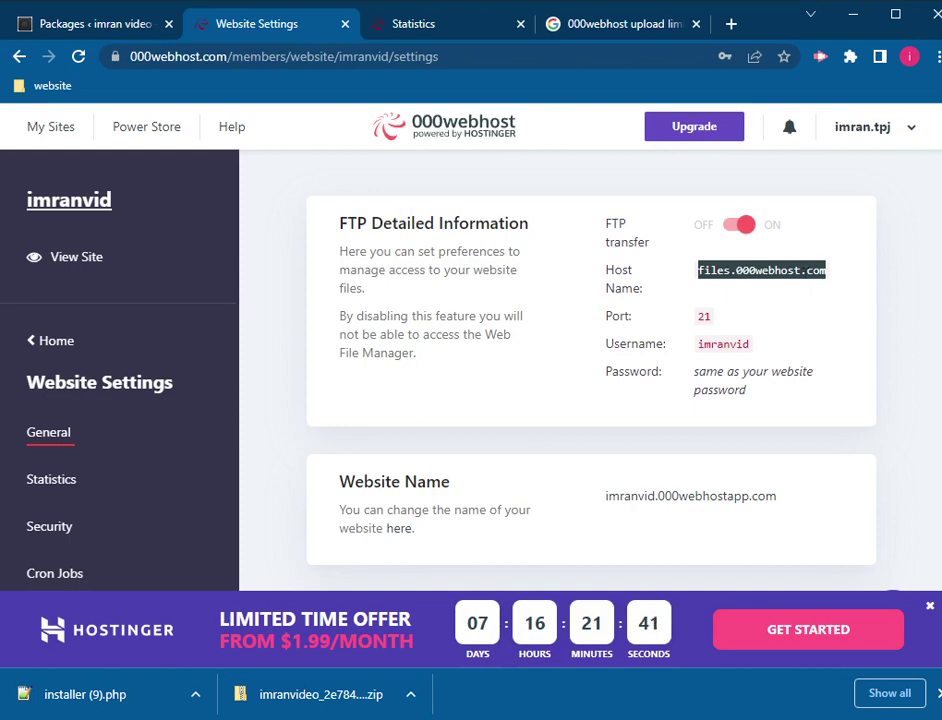
pyautogui.hotkey('alt', 'Tab')
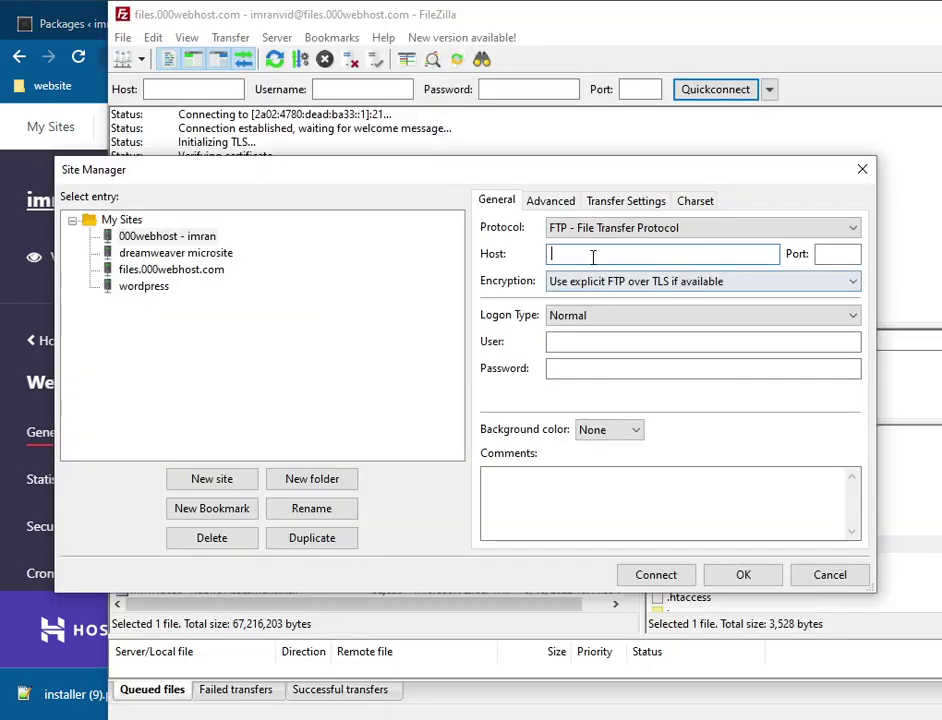
pyautogui.hotkey('ctrl', 'v')
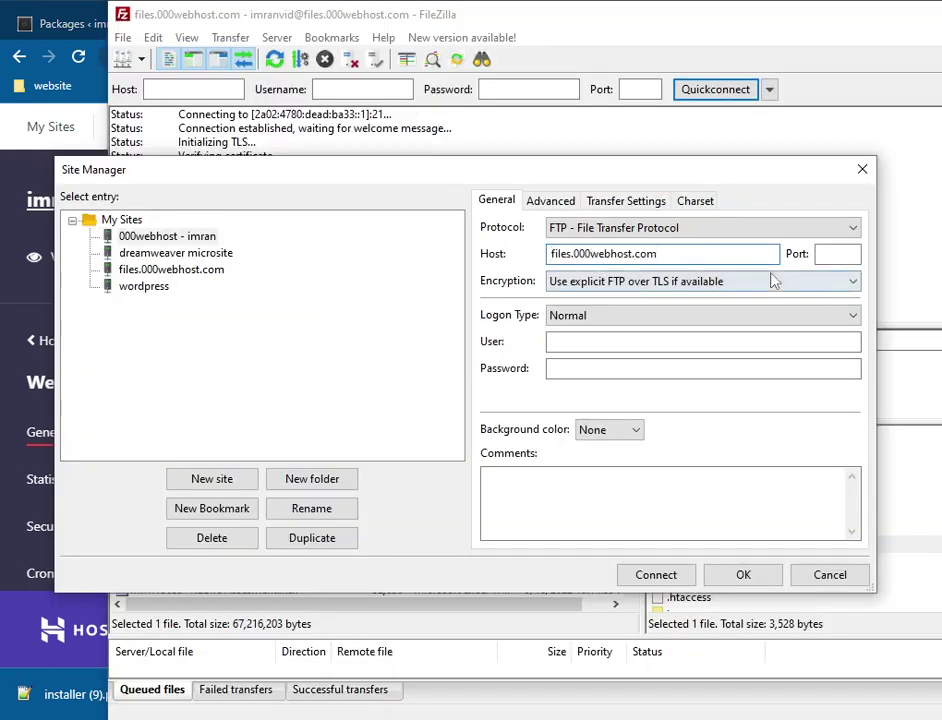
pyautogui.click(836, 255)
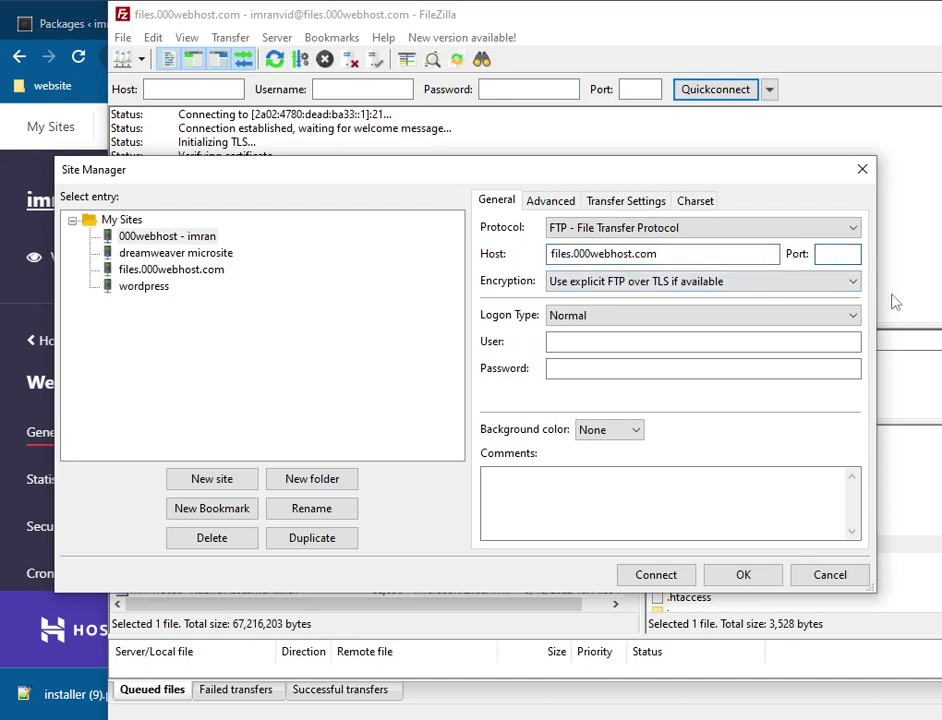
pyautogui.write('21')
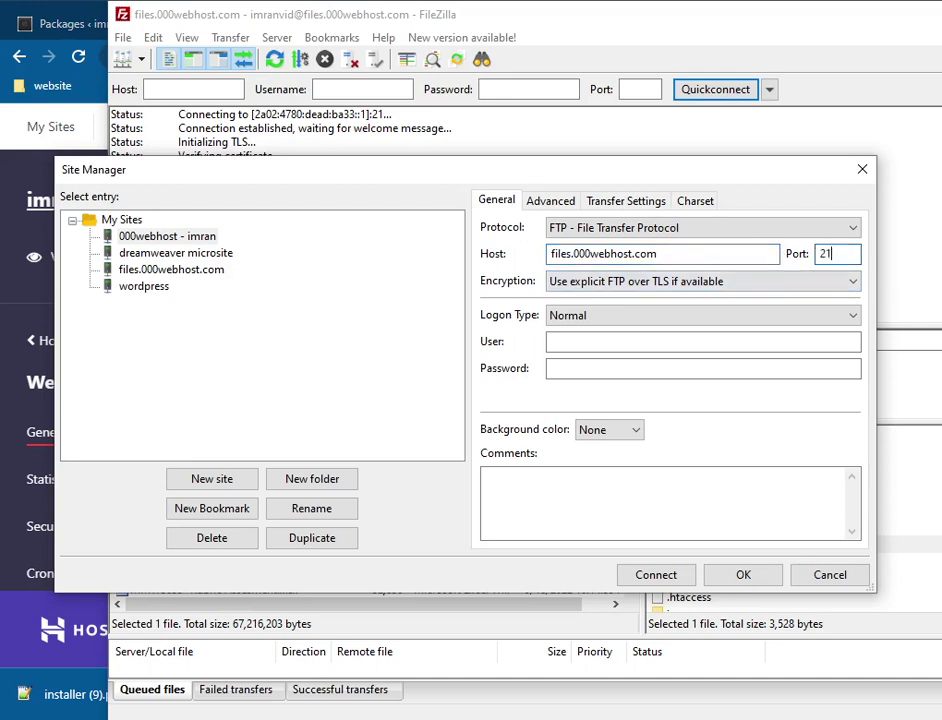
# Step: Fill in the site's user with the FTP username copied from the 000webhost settings page, and enter the website password
pyautogui.click(594, 345)
pyautogui.click(8, 252)
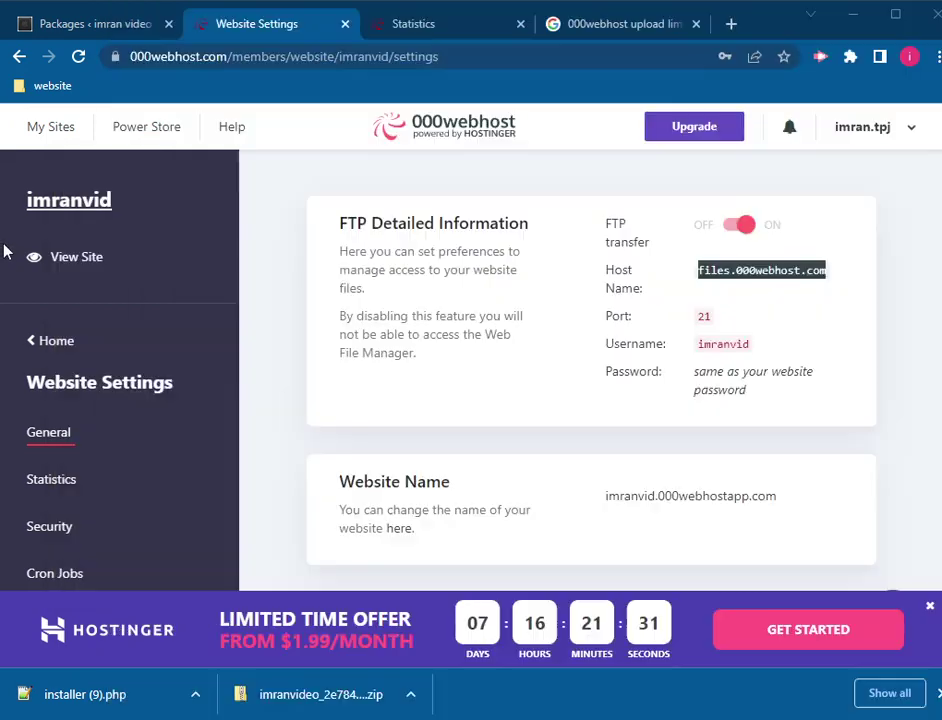
pyautogui.doubleClick(733, 342)
pyautogui.hotkey('ctrl', 'c')
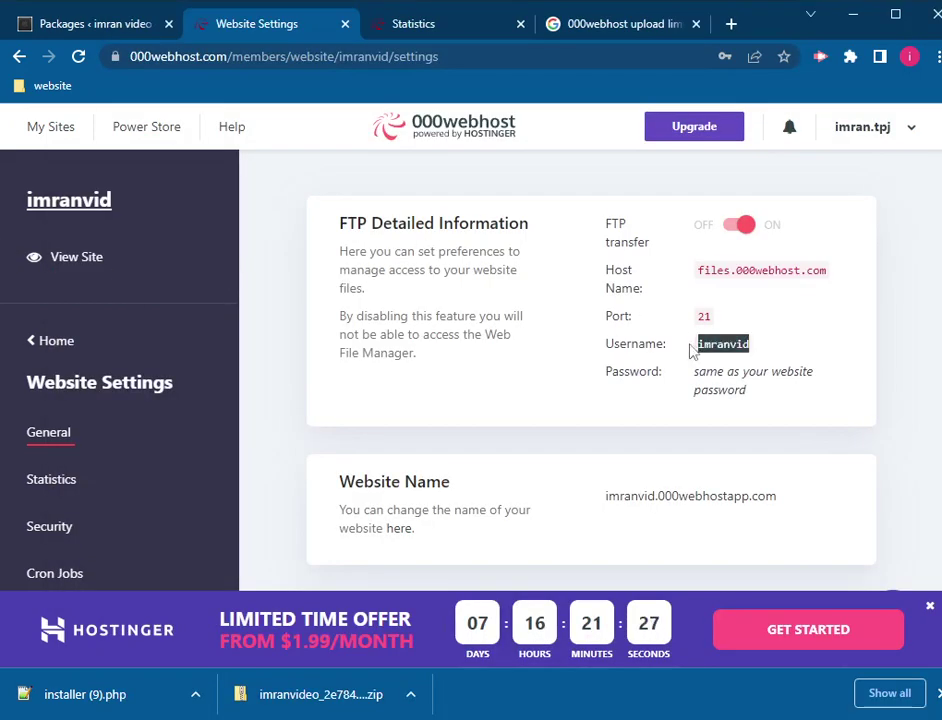
pyautogui.hotkey('alt', 'Tab')
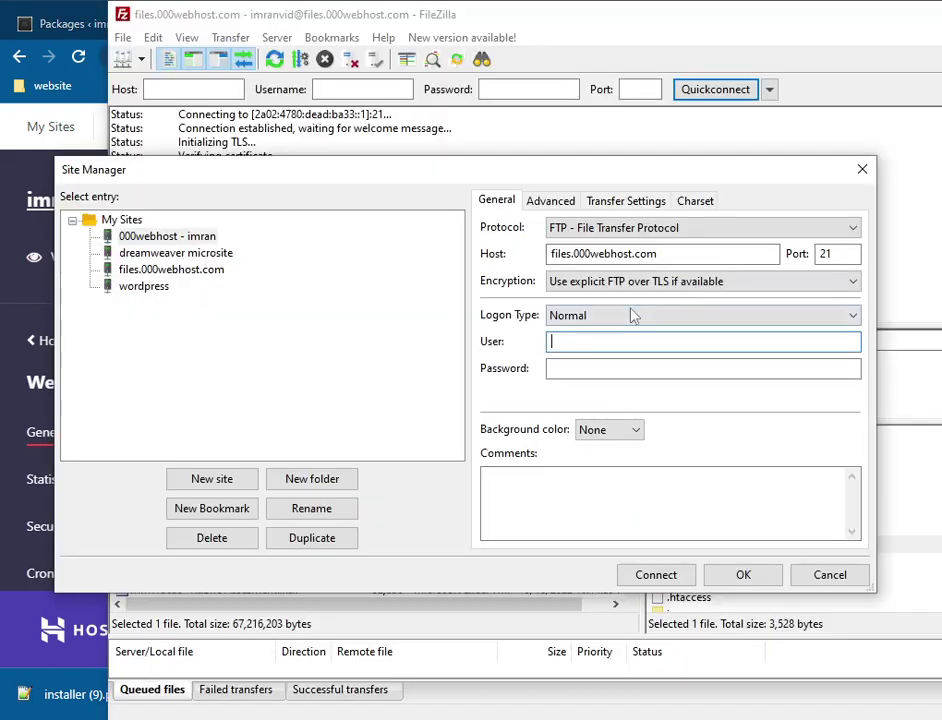
pyautogui.hotkey('ctrl', 'v')
pyautogui.click(617, 366)
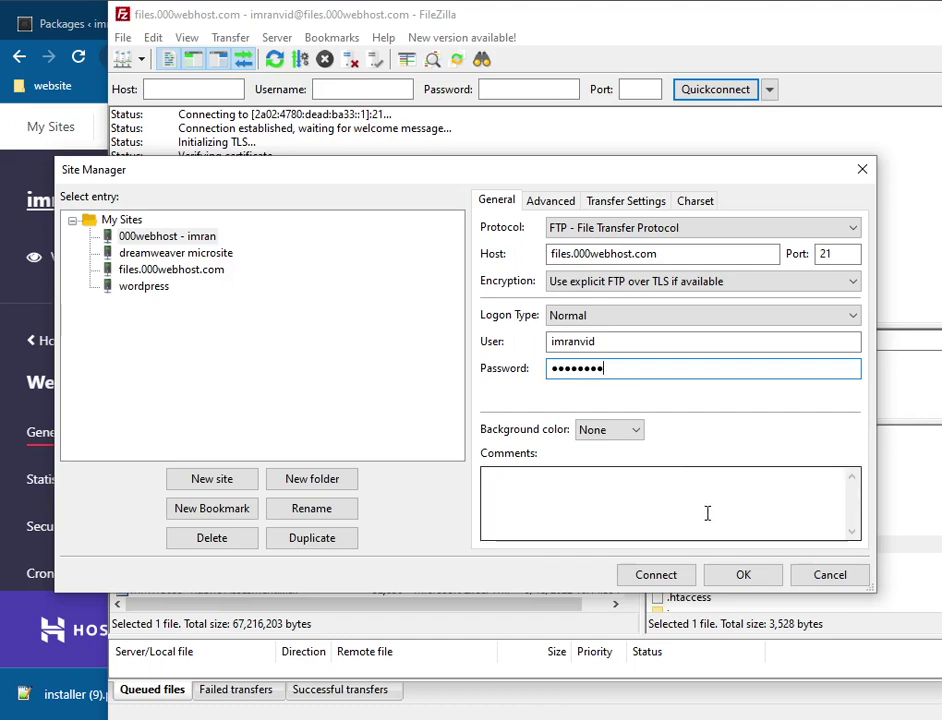
# Step: Try to connect to the new site in a separate connection tab, and close that tab after checking its log
pyautogui.click(679, 580)
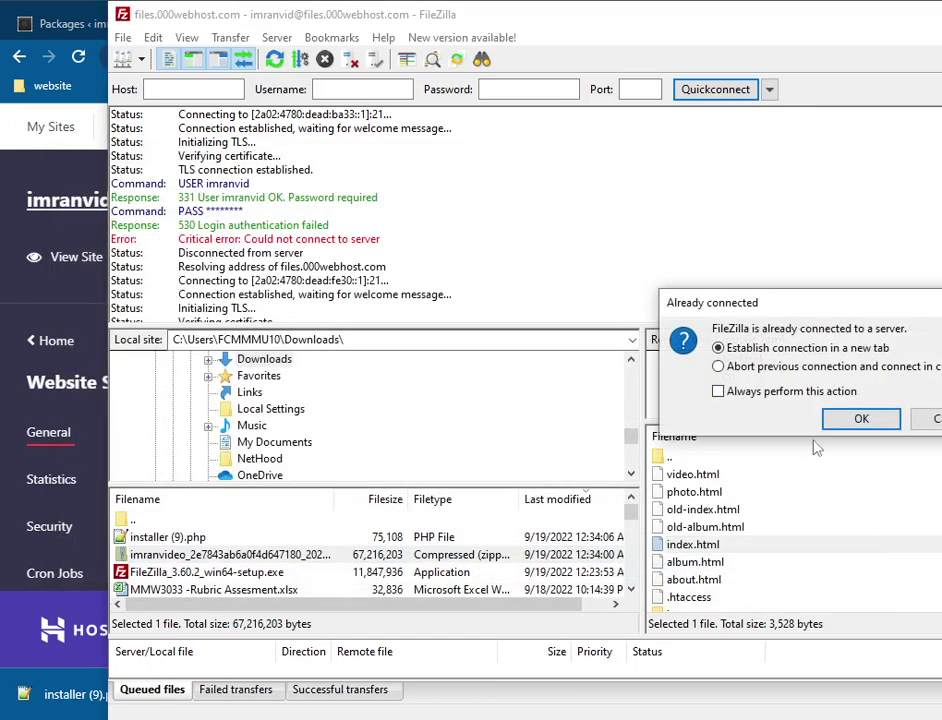
pyautogui.click(848, 419)
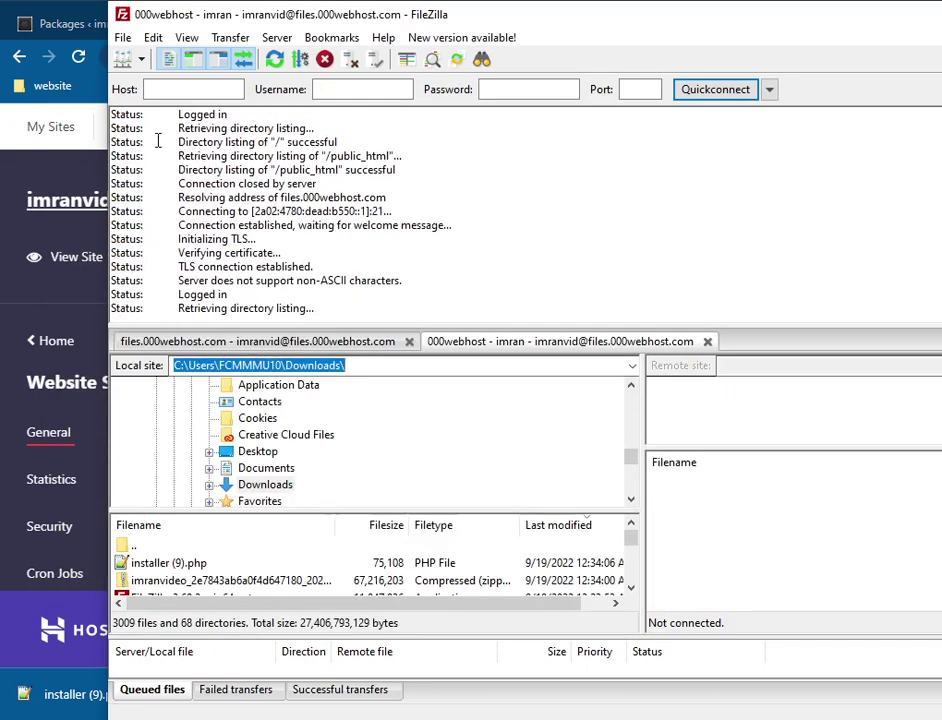
pyautogui.moveTo(179, 116); pyautogui.dragTo(237, 115)
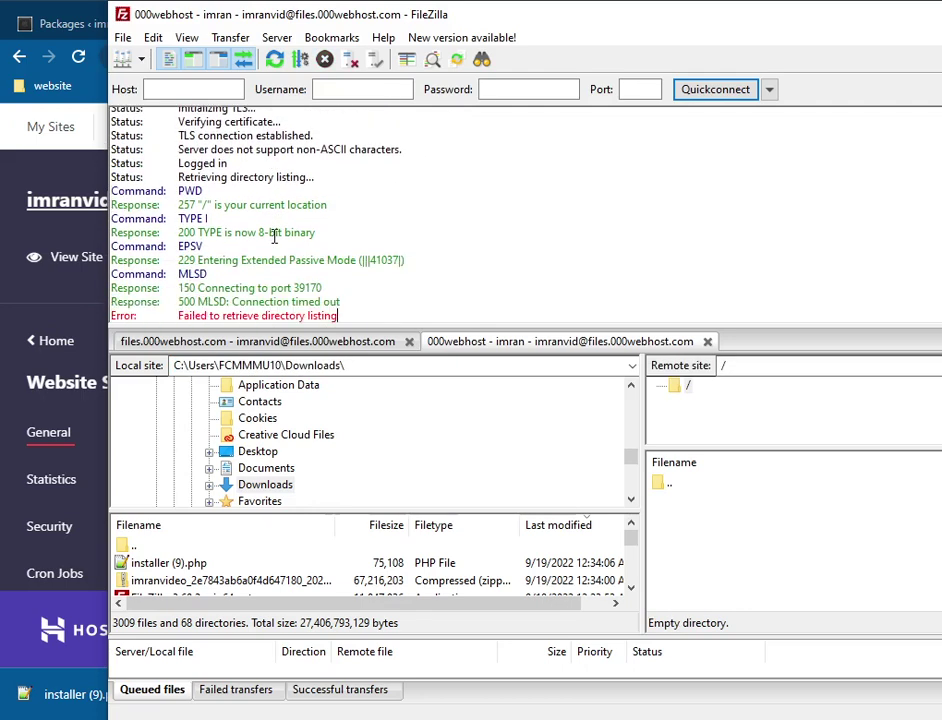
pyautogui.scroll(5, 355, 292)
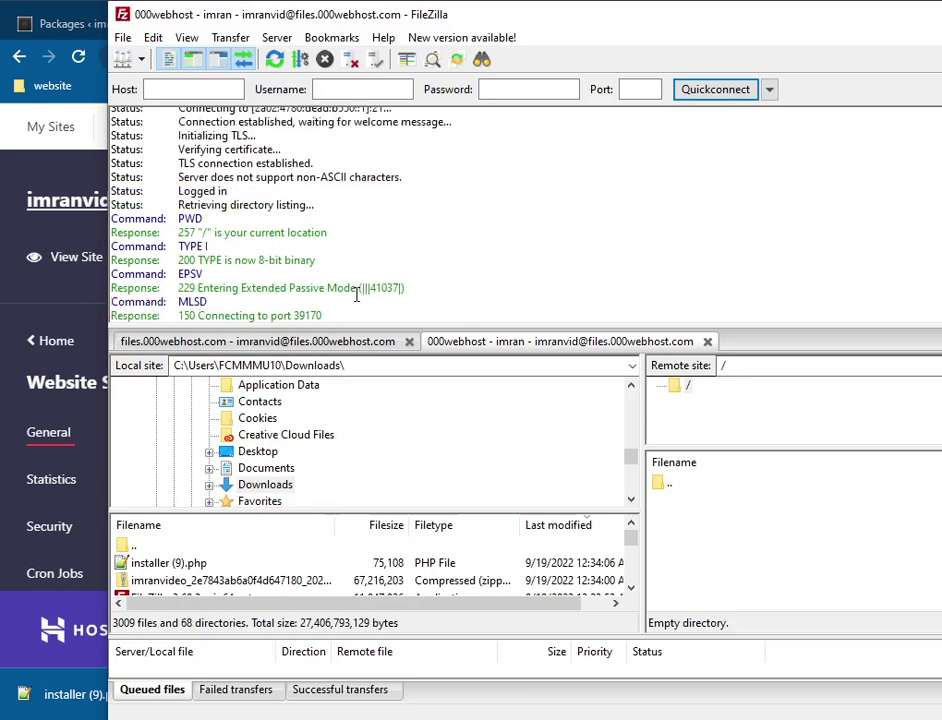
pyautogui.scroll(-5, 357, 294)
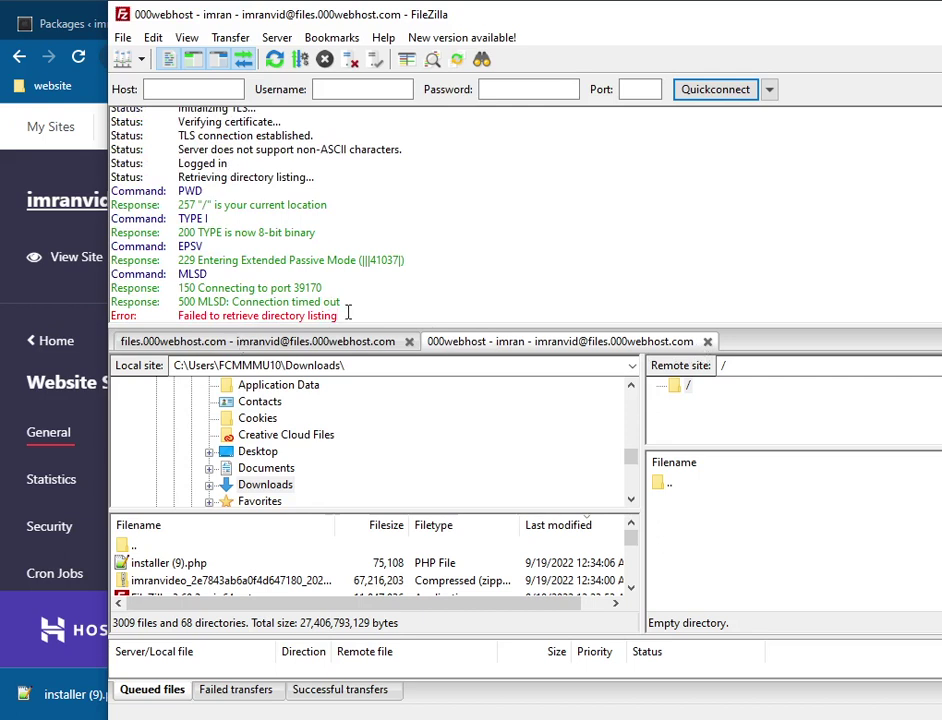
pyautogui.moveTo(347, 313); pyautogui.dragTo(103, 322)
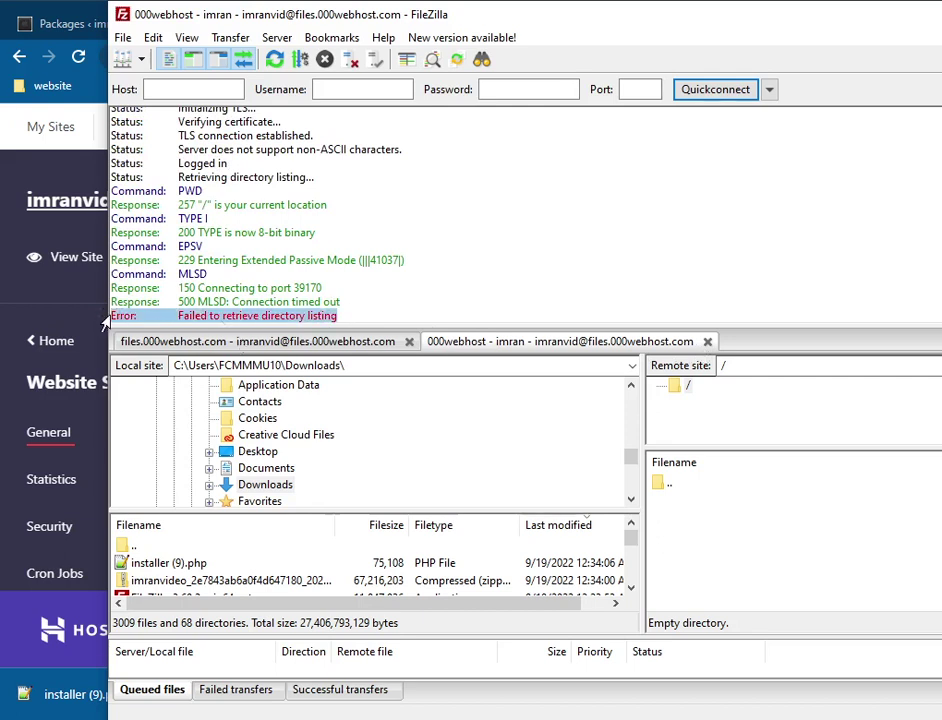
pyautogui.click(708, 343)
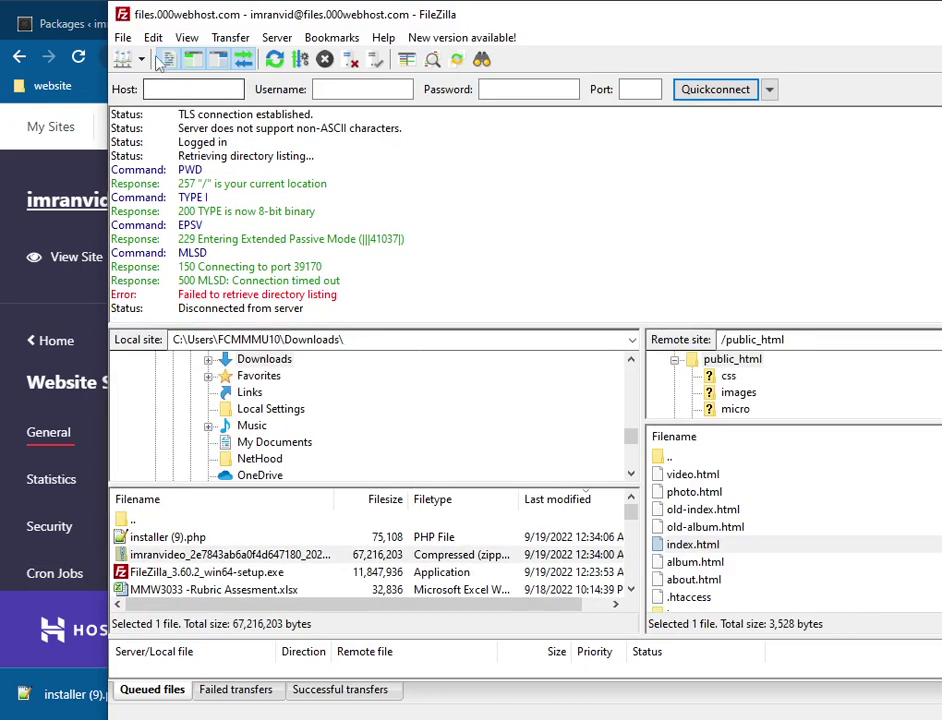
# Step: Reopen the new 000webhost site entry in the Site Manager and set its port to 21
pyautogui.click(122, 37)
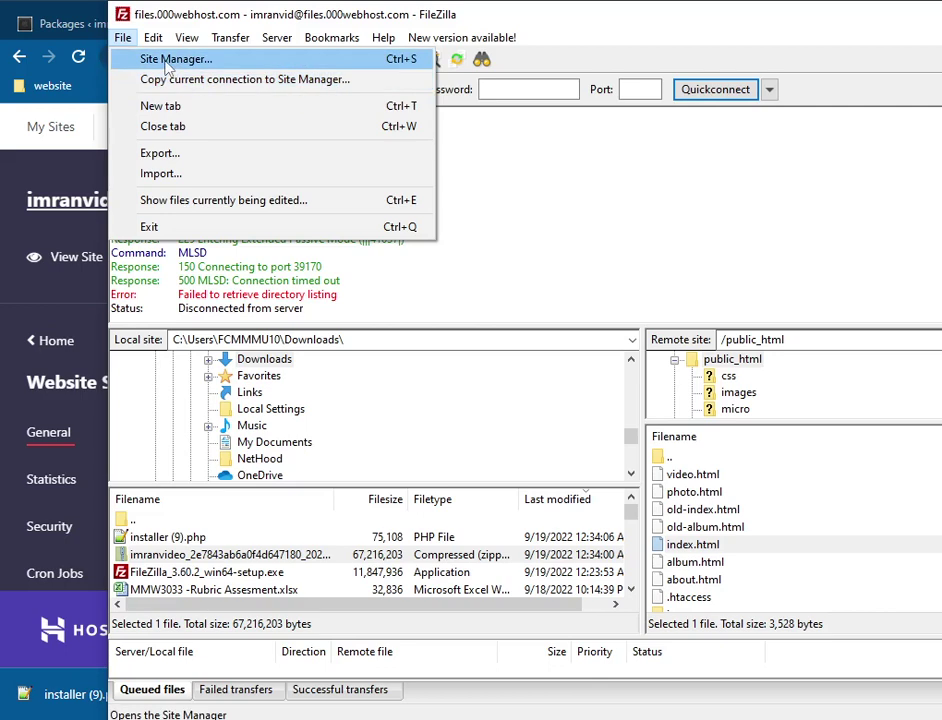
pyautogui.click(174, 60)
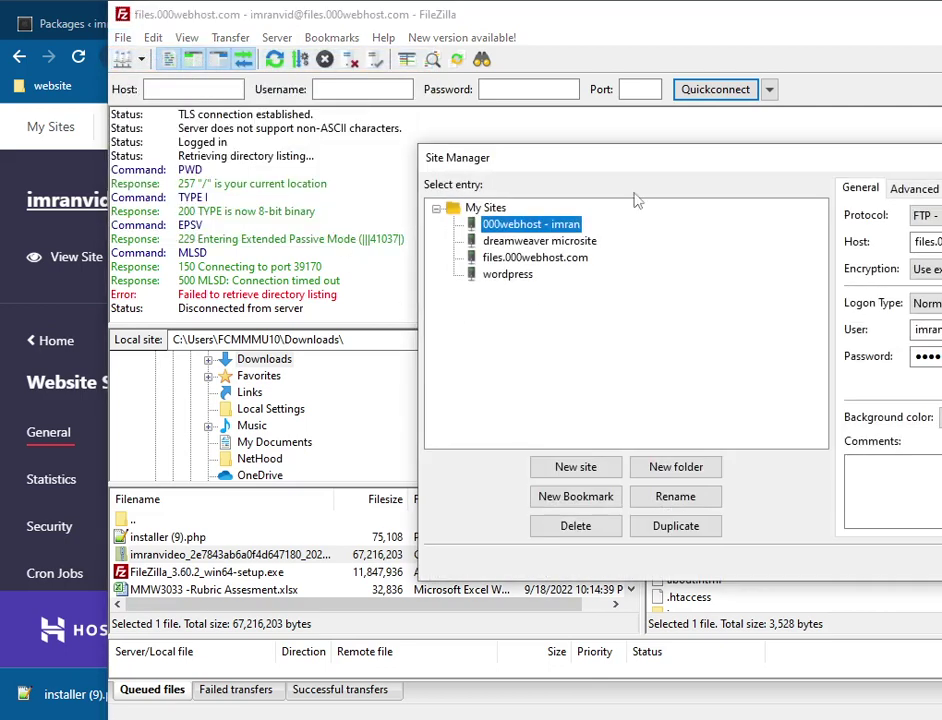
pyautogui.moveTo(688, 158); pyautogui.dragTo(400, 163)
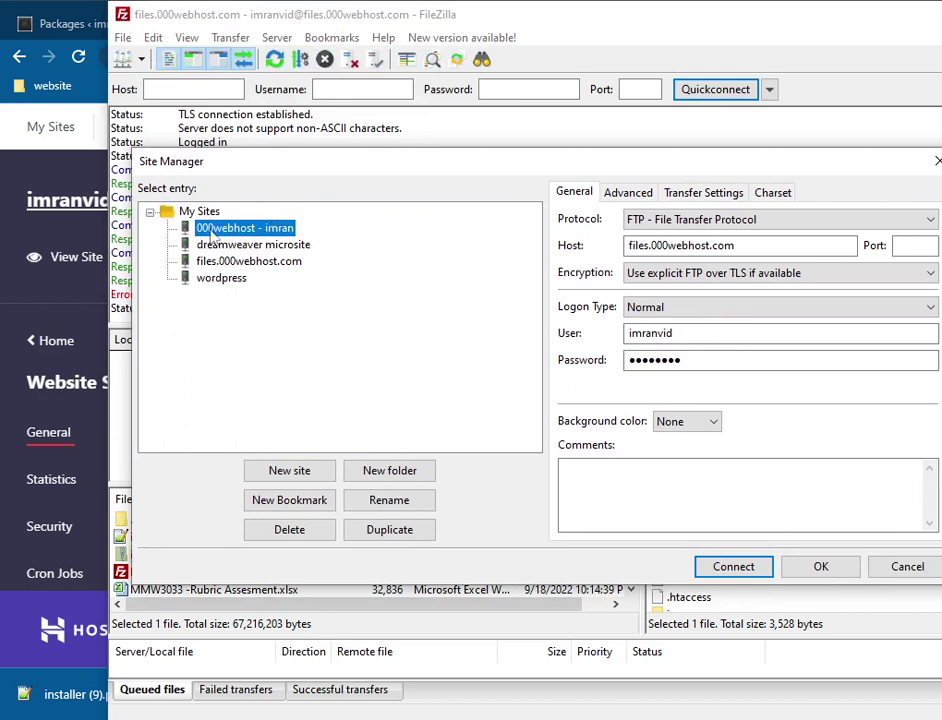
pyautogui.moveTo(686, 333); pyautogui.dragTo(631, 334)
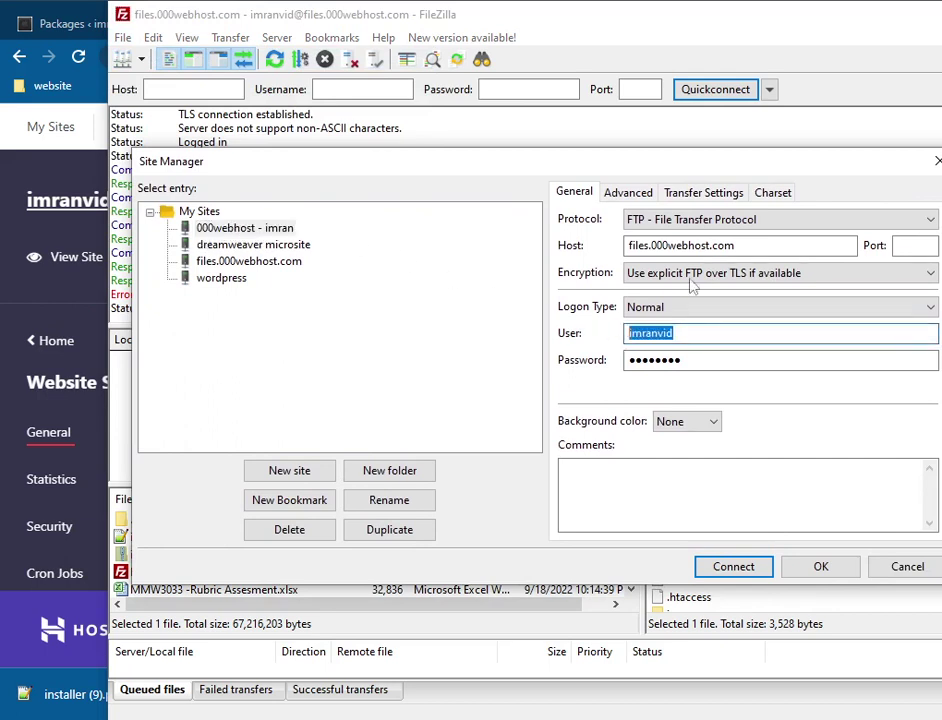
pyautogui.moveTo(632, 245); pyautogui.dragTo(888, 263)
pyautogui.click(912, 246)
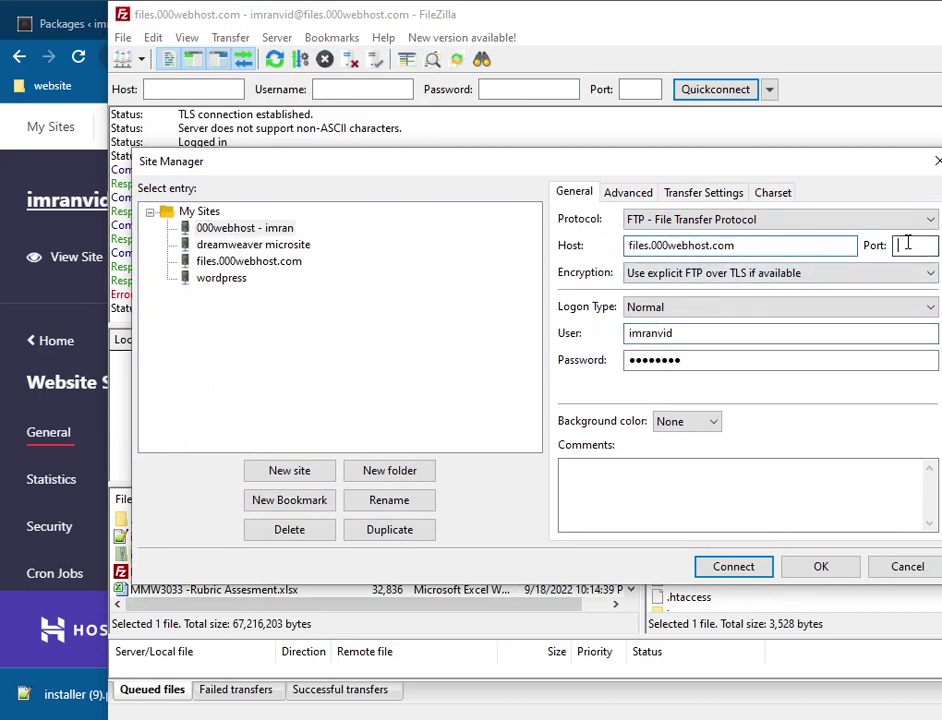
pyautogui.write('21')
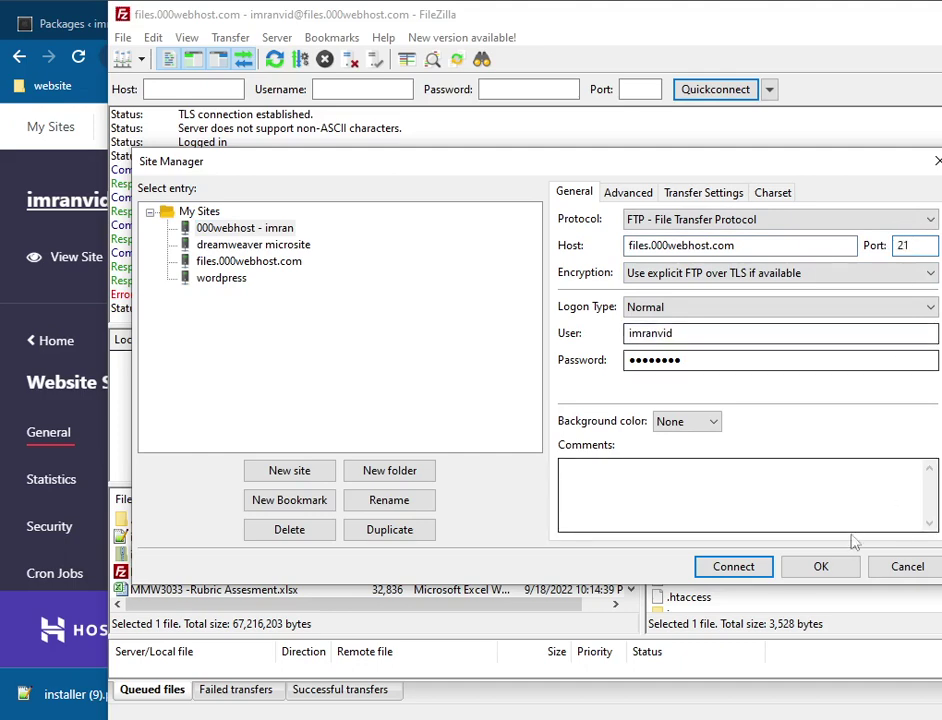
# Step: Connect to the 000webhost site, aborting the previous connection and reusing the current tab
pyautogui.click(757, 568)
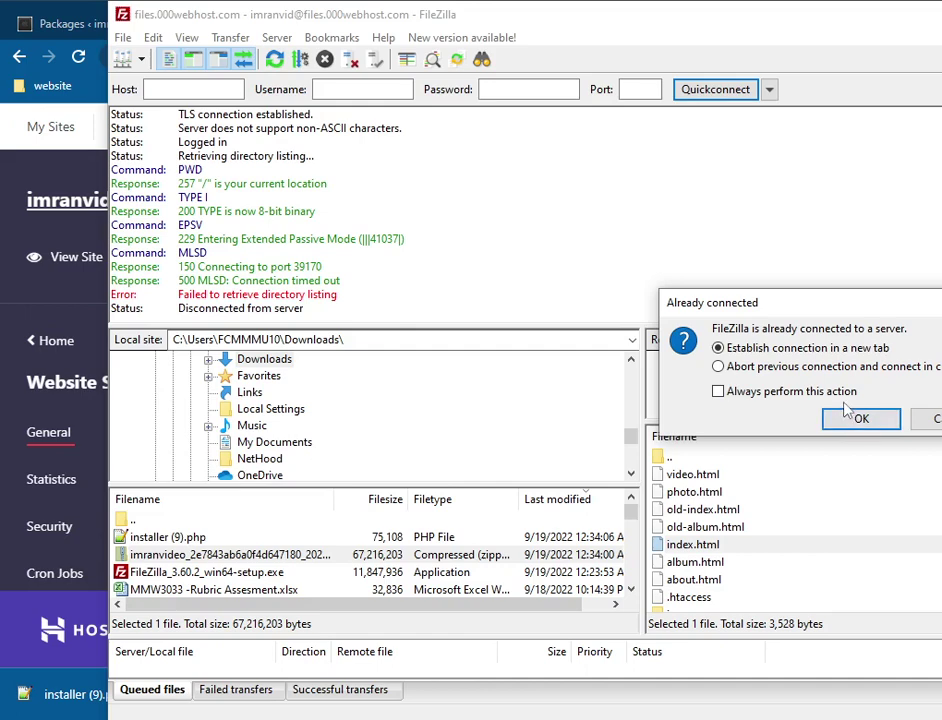
pyautogui.click(824, 368)
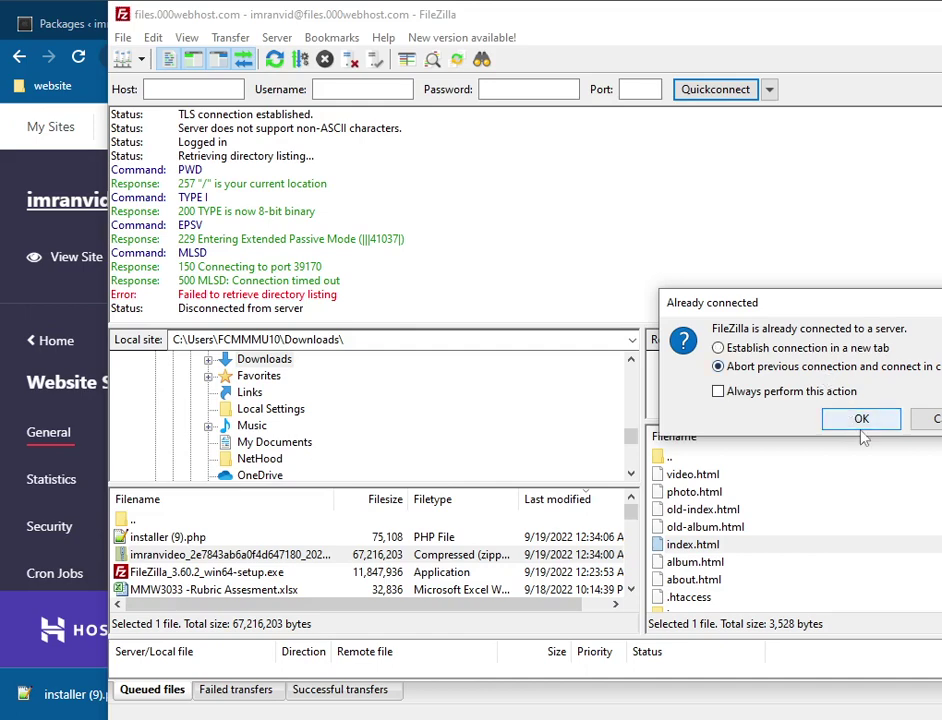
pyautogui.click(861, 418)
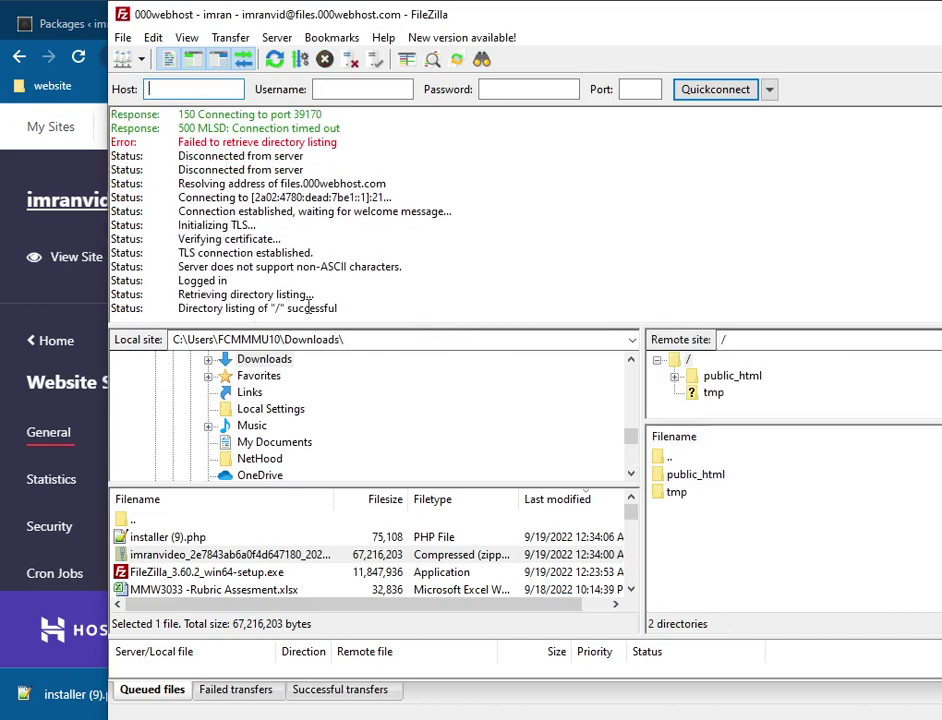
# Step: Open the remote public_html folder, enlarge the remote panes, and look over its files and the local installer and archive
pyautogui.moveTo(637, 21); pyautogui.dragTo(539, 22)
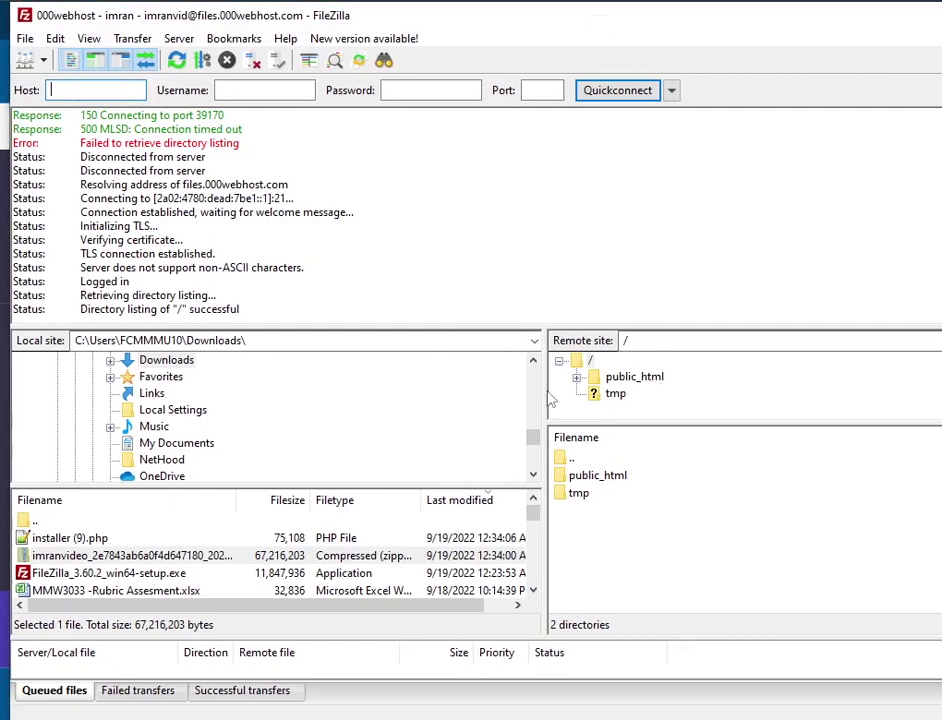
pyautogui.moveTo(548, 400); pyautogui.dragTo(434, 400)
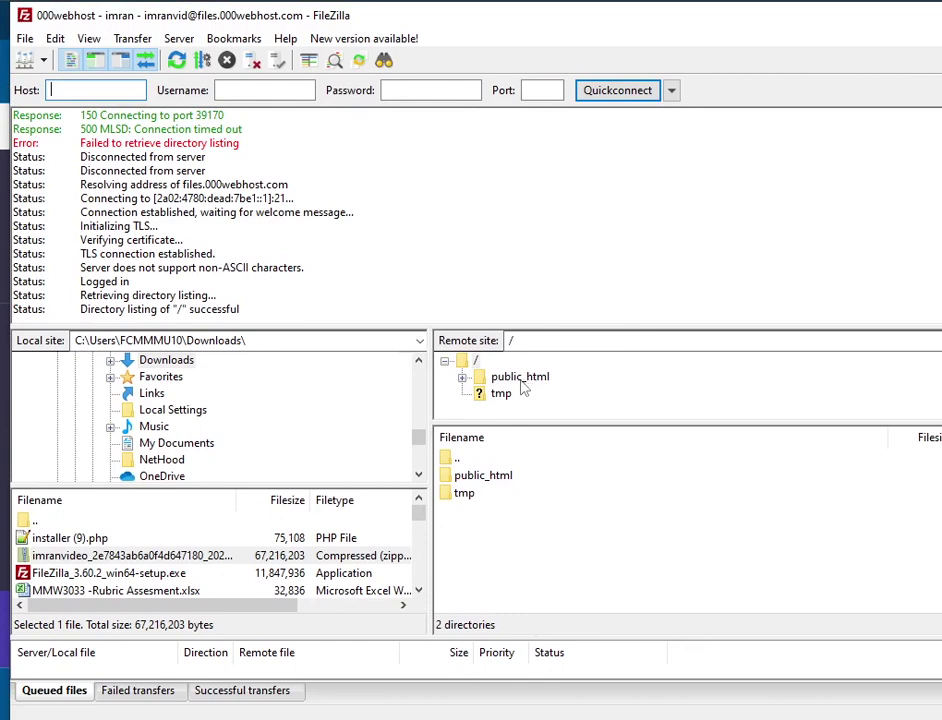
pyautogui.click(520, 378)
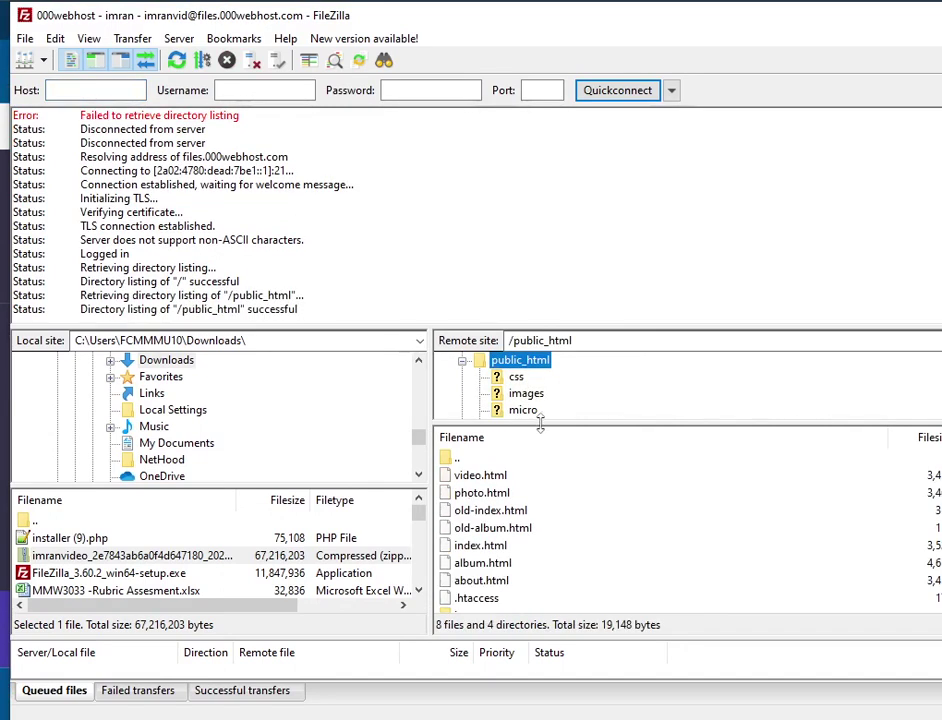
pyautogui.moveTo(540, 424); pyautogui.dragTo(547, 487)
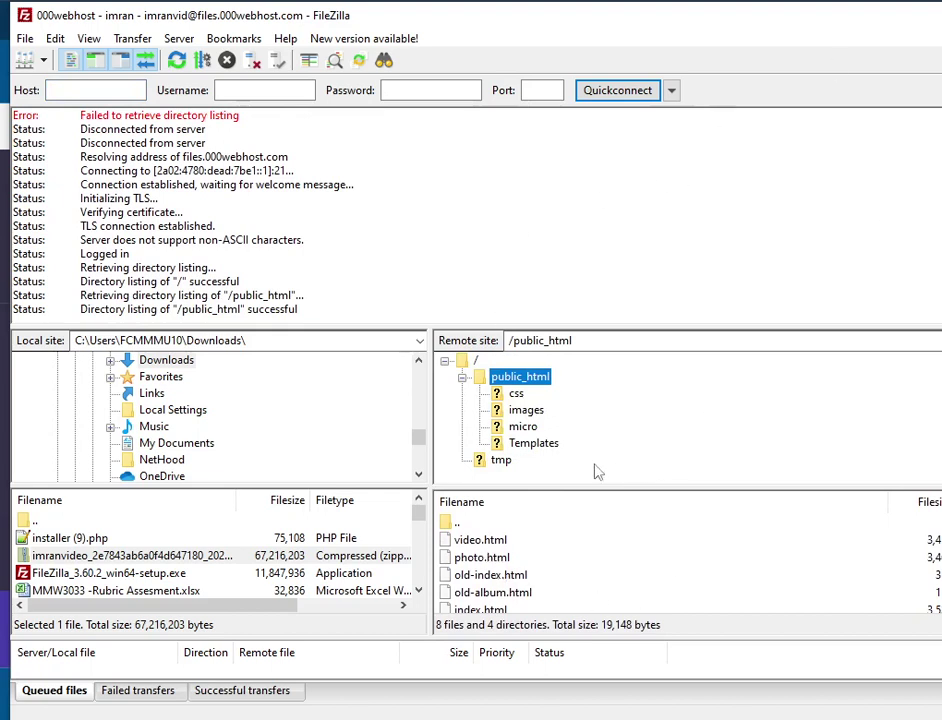
pyautogui.click(510, 539)
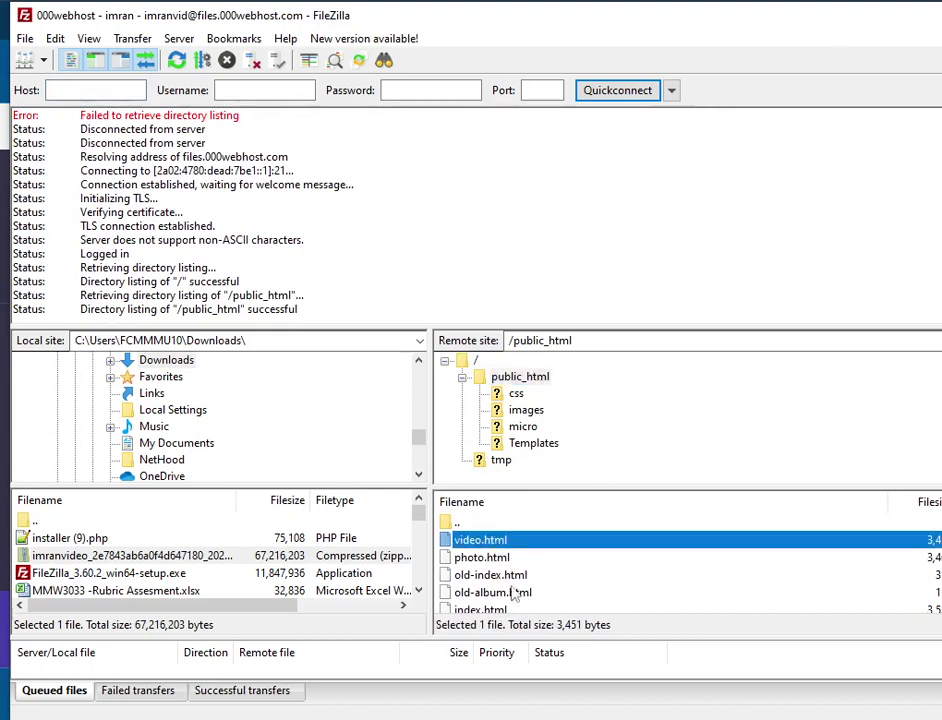
pyautogui.scroll(-1, 514, 595)
pyautogui.scroll(1, 511, 591)
pyautogui.click(90, 540)
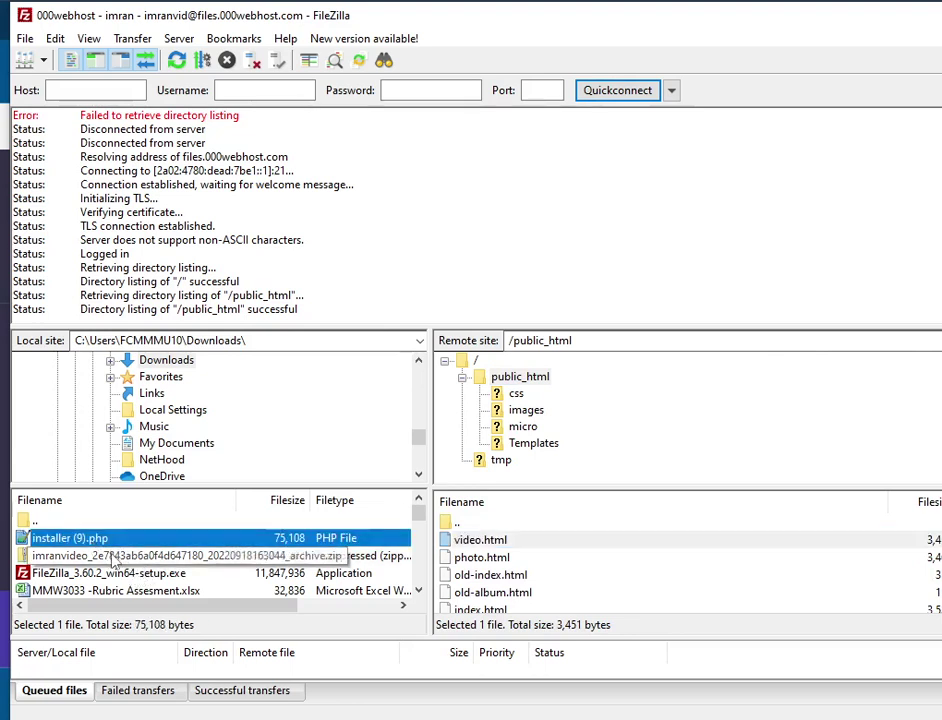
pyautogui.click(92, 555)
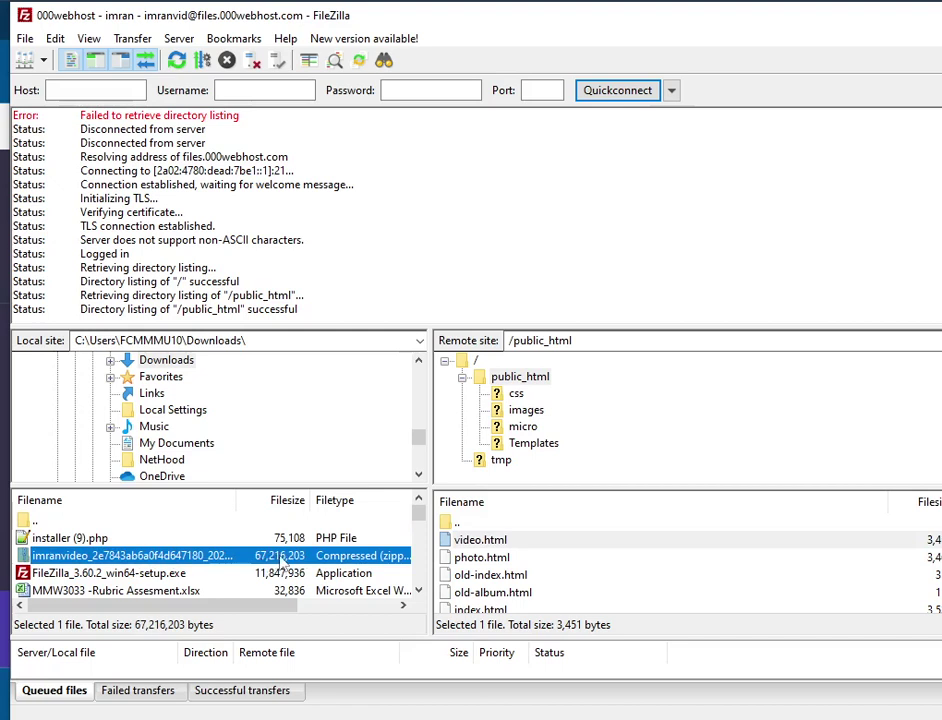
# Step: Create a new directory named video inside the remote public_html folder
pyautogui.click(533, 381)
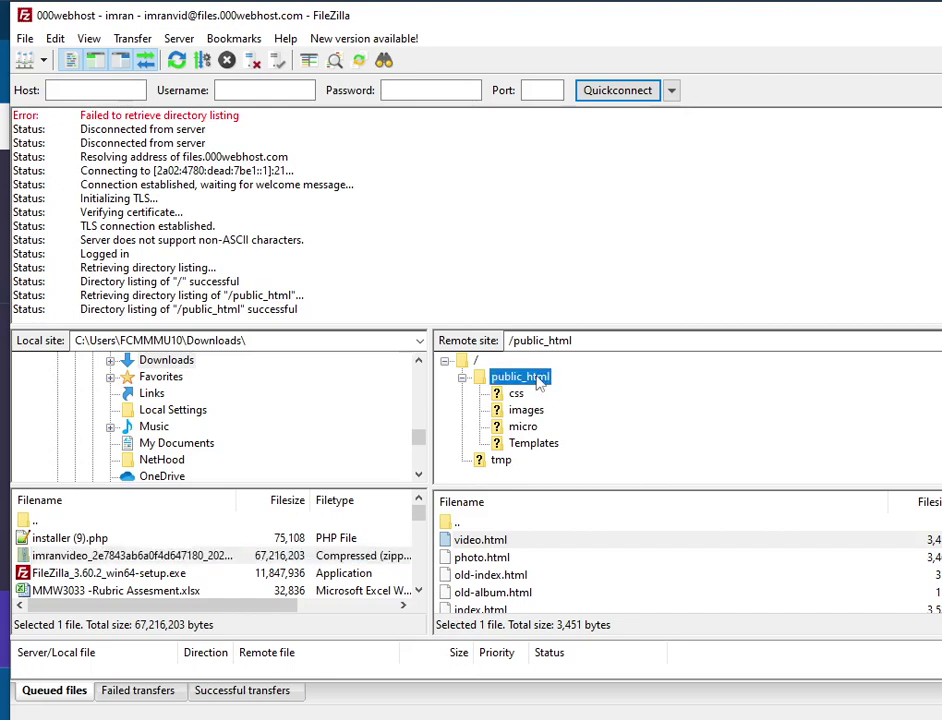
pyautogui.rightClick(540, 385)
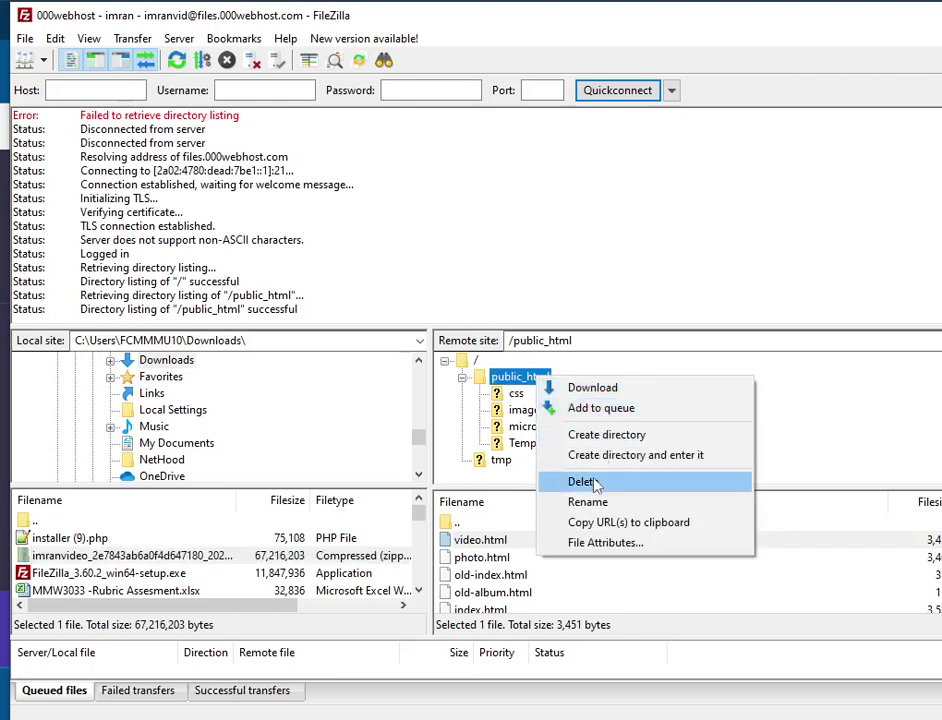
pyautogui.click(605, 436)
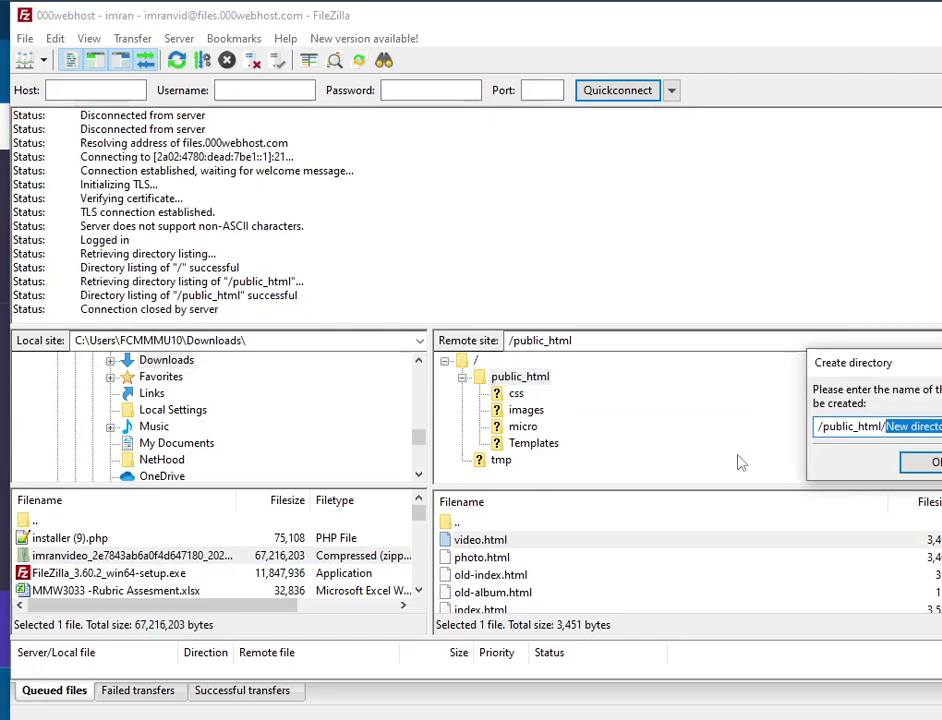
pyautogui.write('vid')
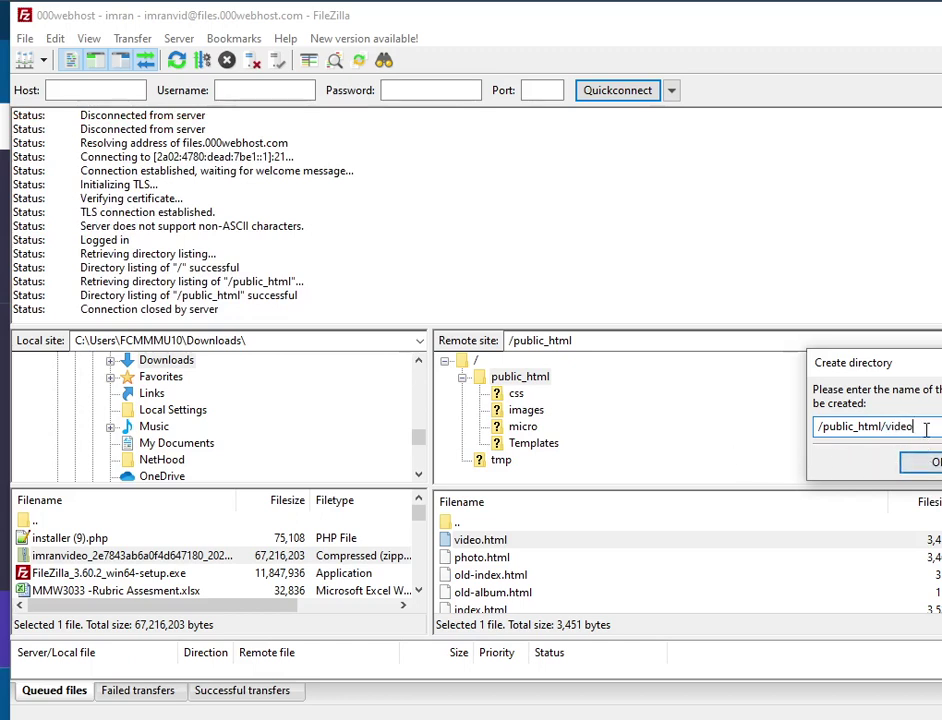
pyautogui.moveTo(920, 427); pyautogui.dragTo(885, 430)
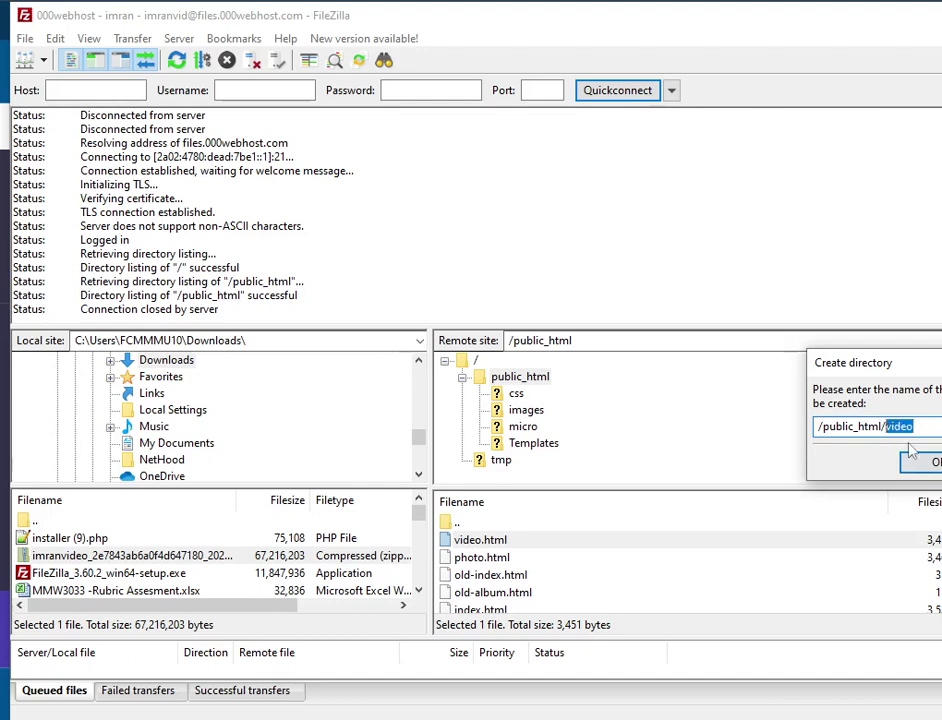
pyautogui.click(925, 461)
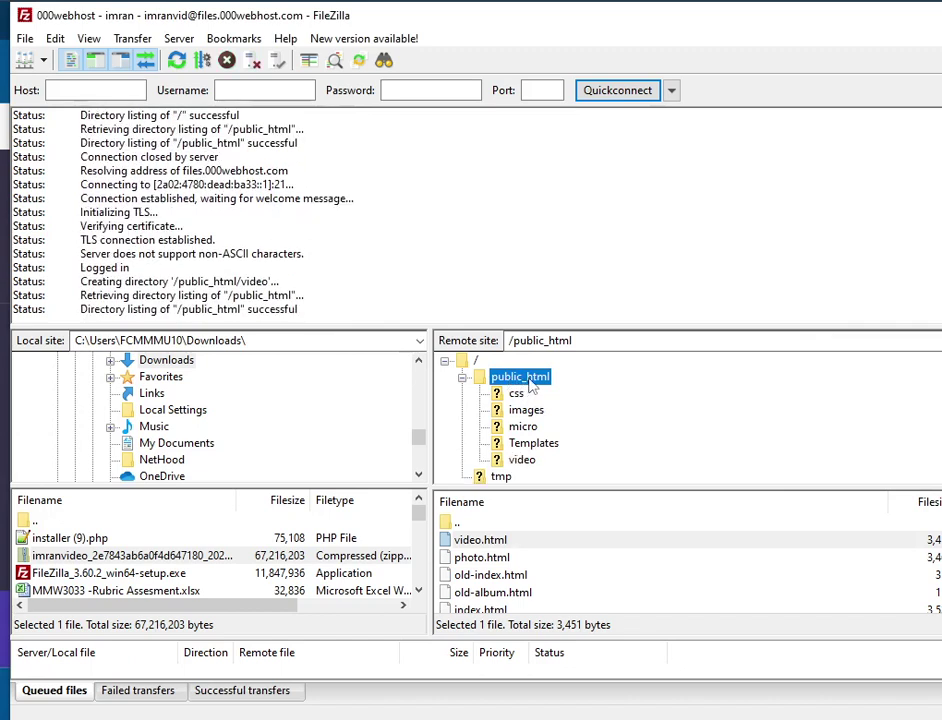
# Step: Open the remote /public_html/video folder and upload installer (9).php from the local Downloads folder into it
pyautogui.click(522, 462)
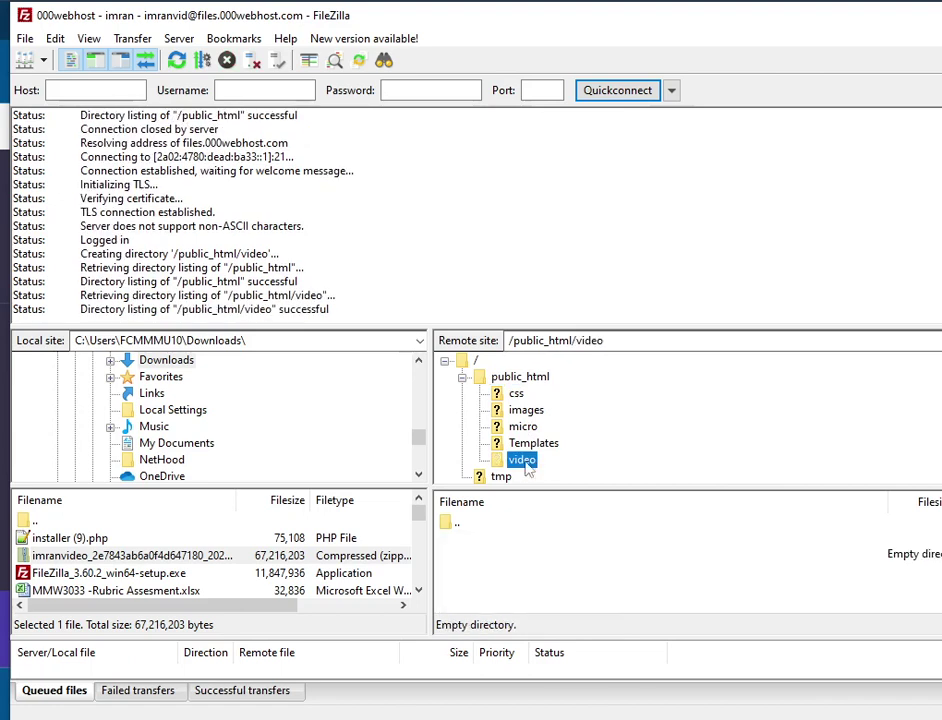
pyautogui.moveTo(610, 343); pyautogui.dragTo(508, 341)
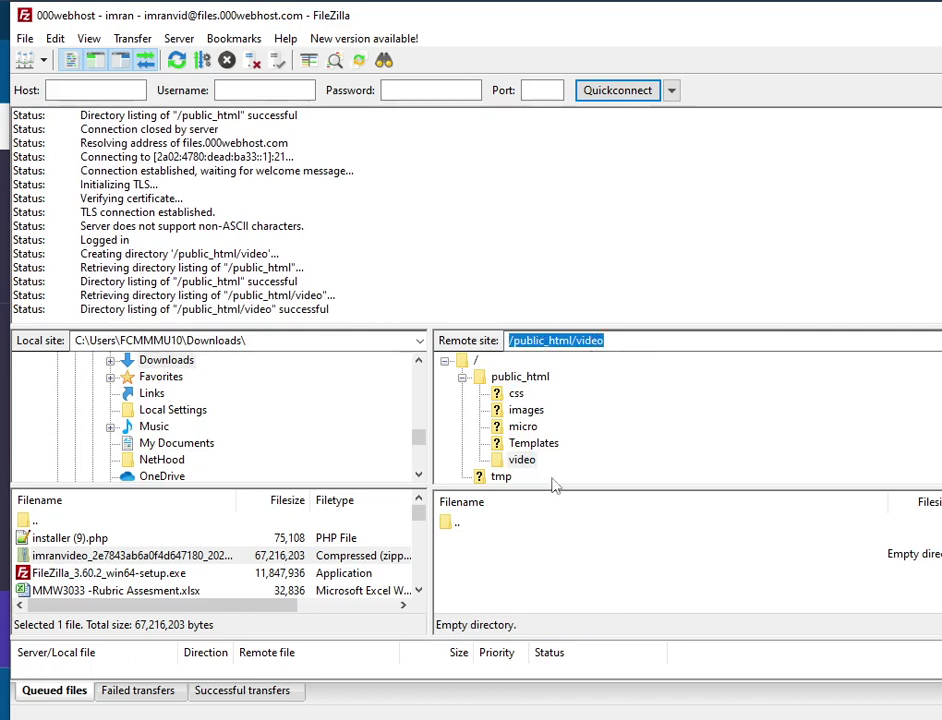
pyautogui.click(520, 462)
pyautogui.click(241, 540)
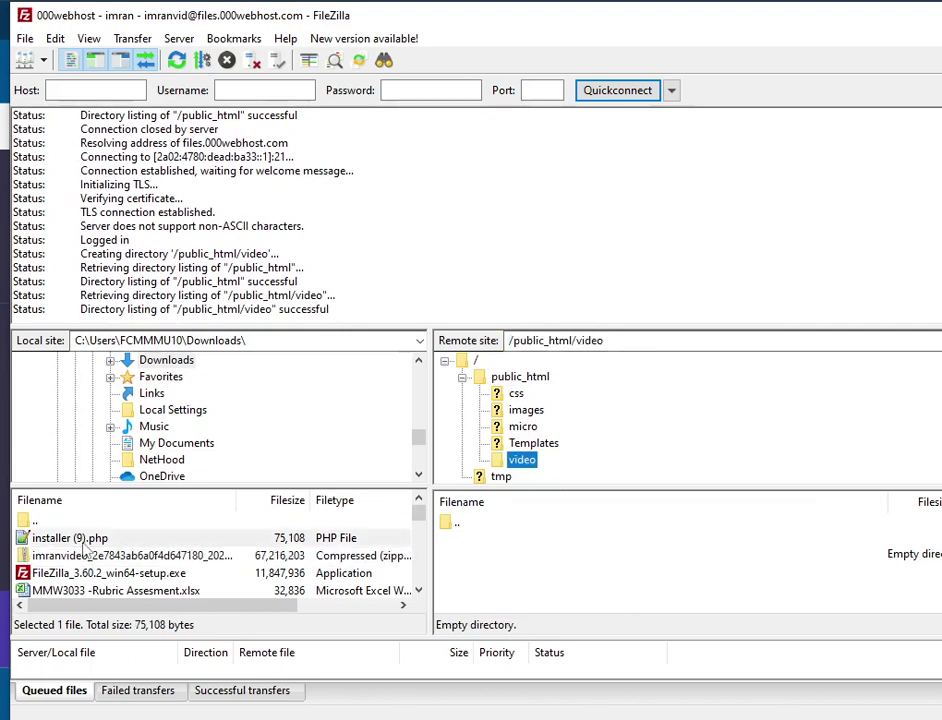
pyautogui.moveTo(545, 563); pyautogui.dragTo(542, 564)
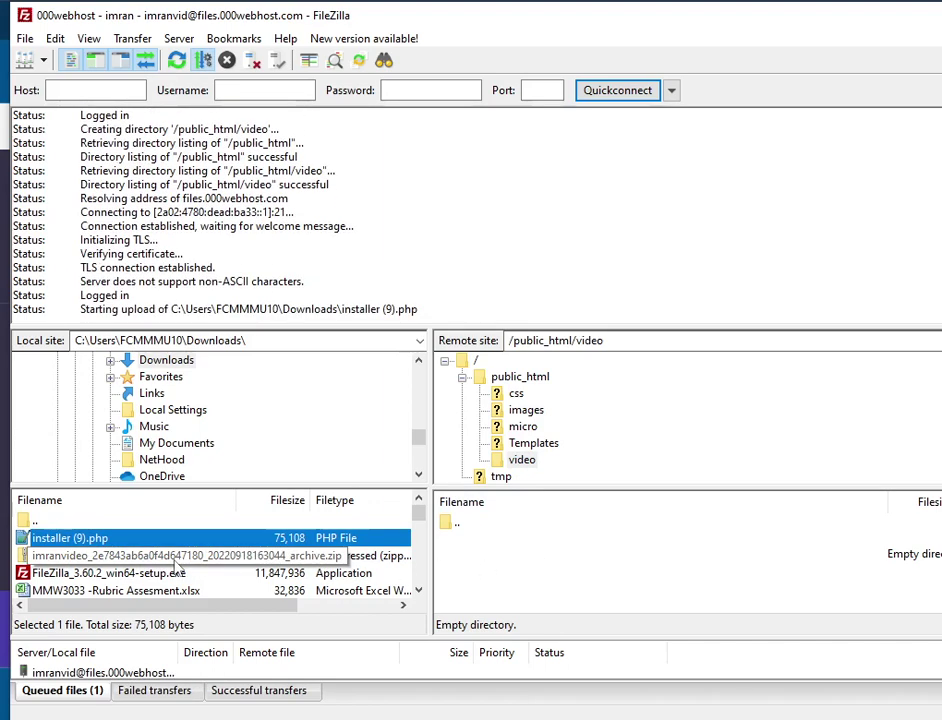
# Step: Upload the Duplicator archive zip from Downloads into the remote video folder and check its transfer in the message log
pyautogui.click(176, 558)
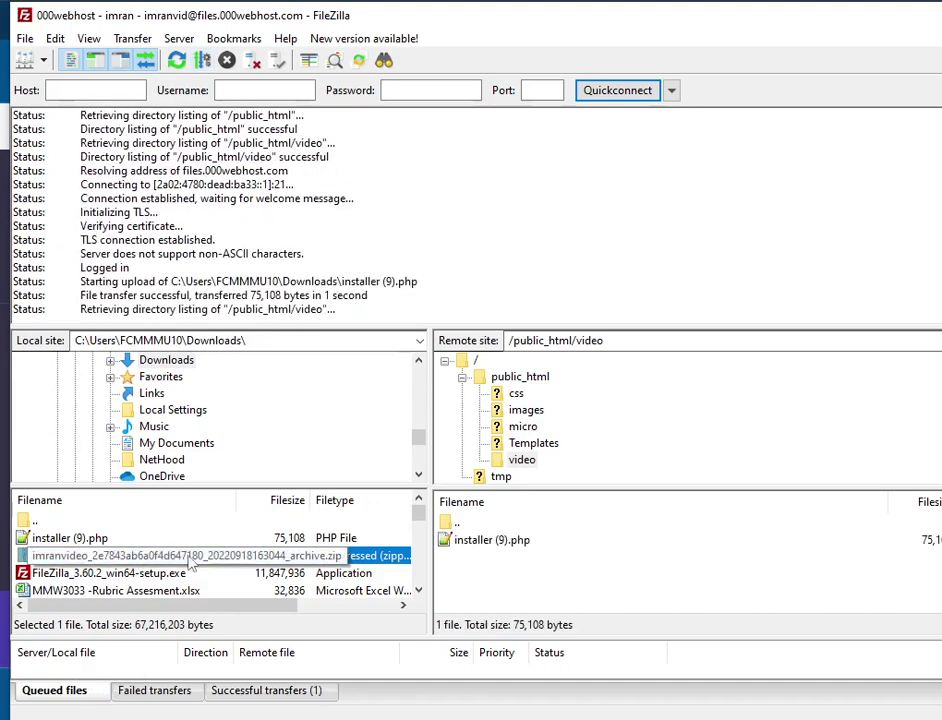
pyautogui.moveTo(188, 558); pyautogui.dragTo(535, 593)
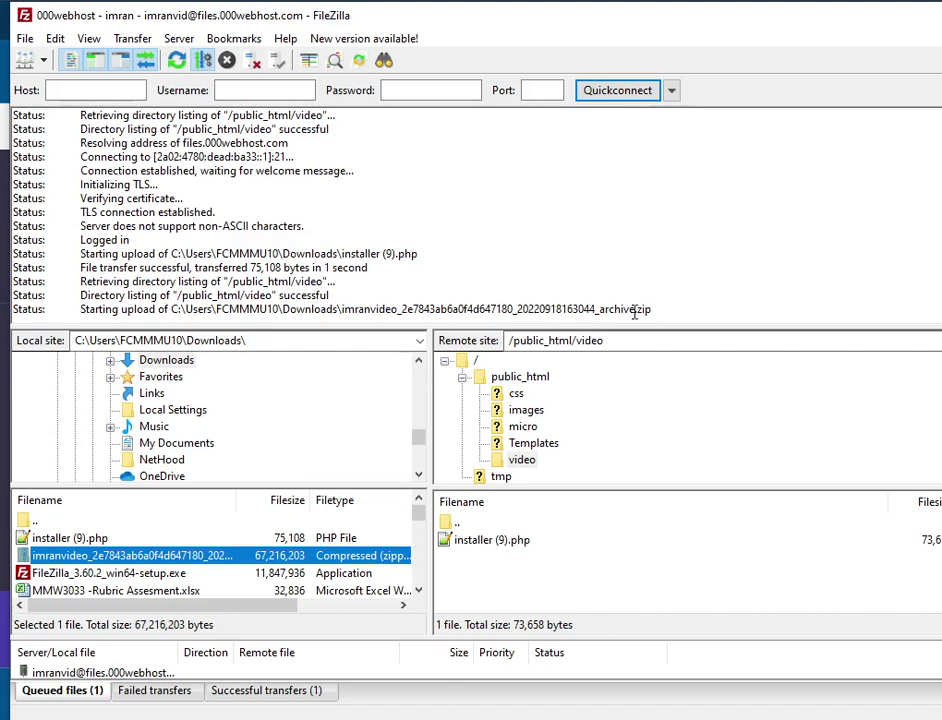
pyautogui.moveTo(660, 311); pyautogui.dragTo(78, 304)
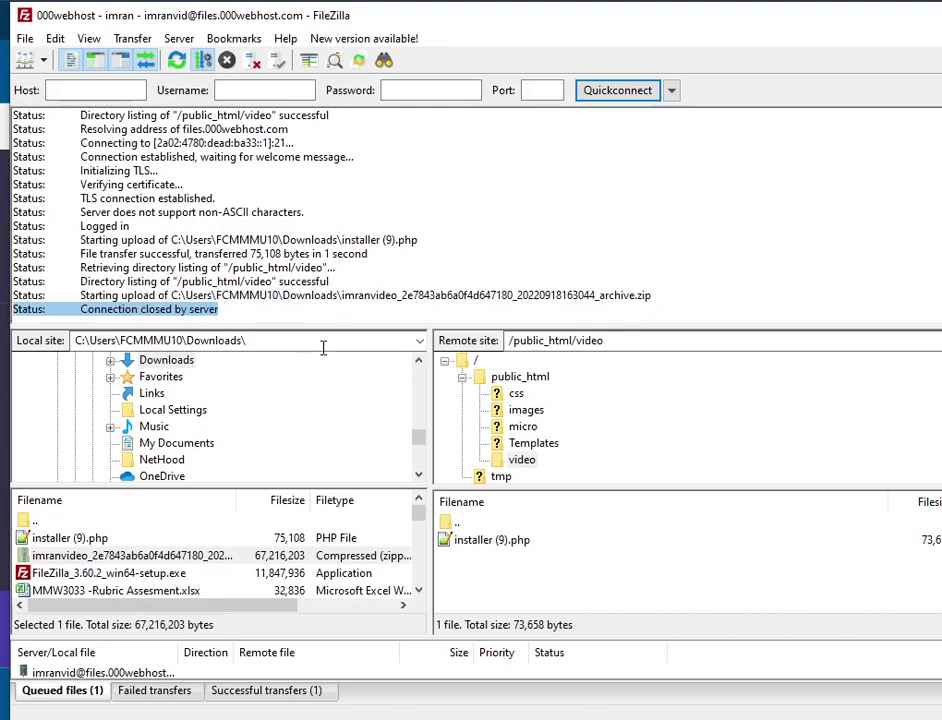
pyautogui.scroll(1, 293, 311)
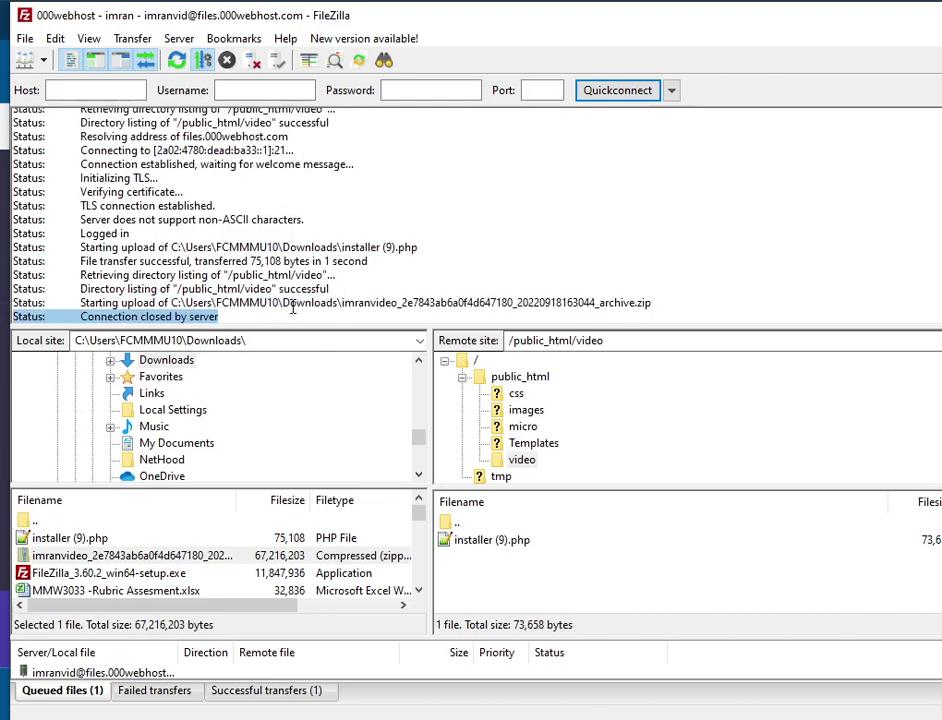
pyautogui.click(252, 313)
pyautogui.moveTo(220, 316); pyautogui.dragTo(10, 316)
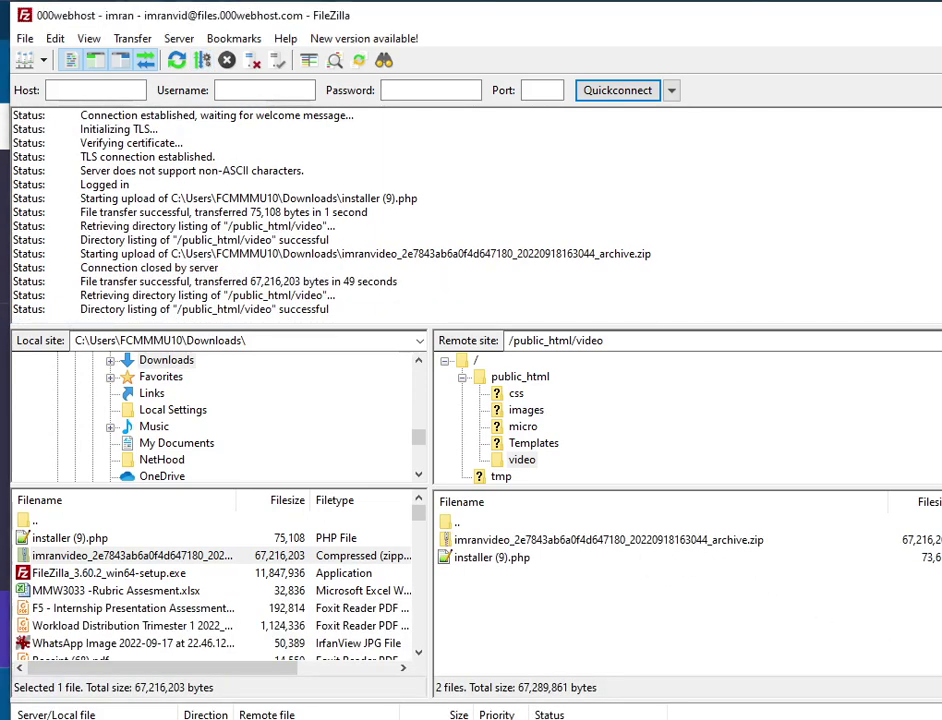
# Step: Widen the remote pane and narrow its filename column to check the details of the uploaded archive and installer
pyautogui.moveTo(431, 410); pyautogui.dragTo(352, 410)
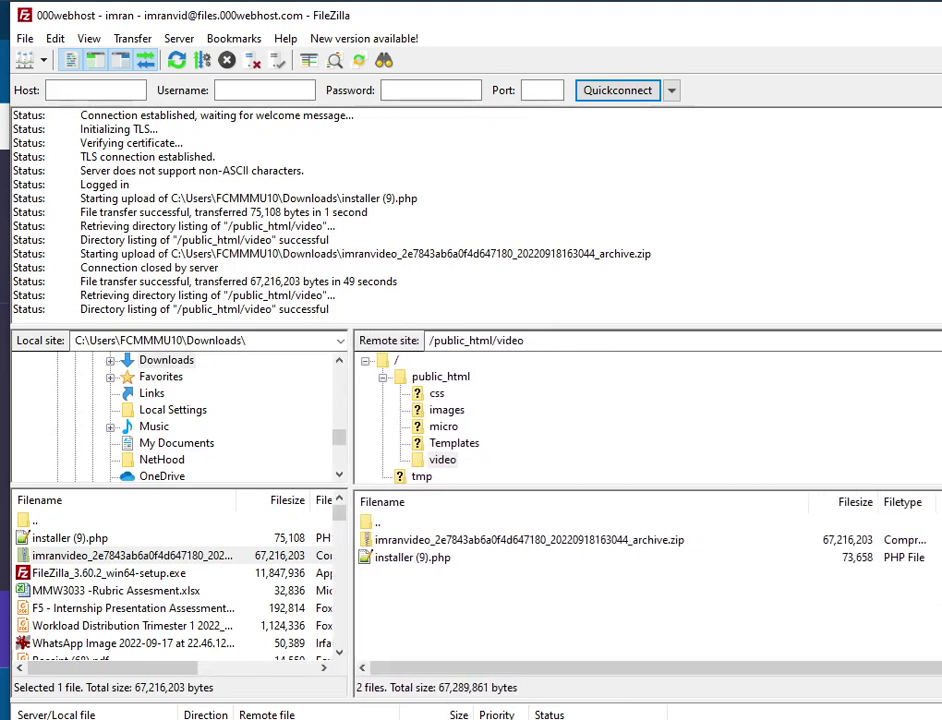
pyautogui.moveTo(807, 505); pyautogui.dragTo(637, 505)
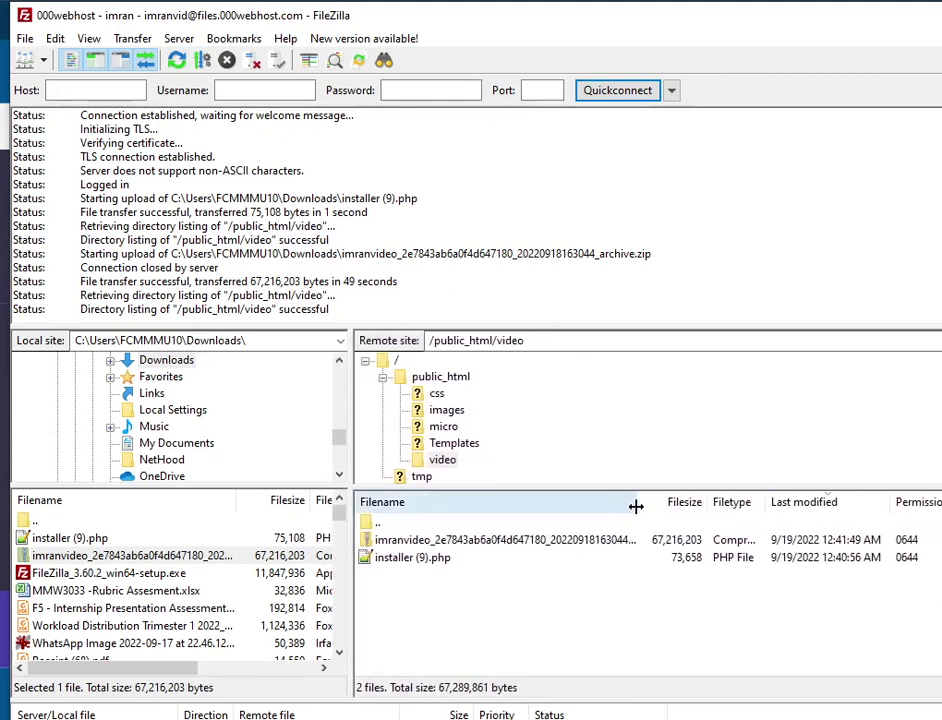
pyautogui.click(403, 560)
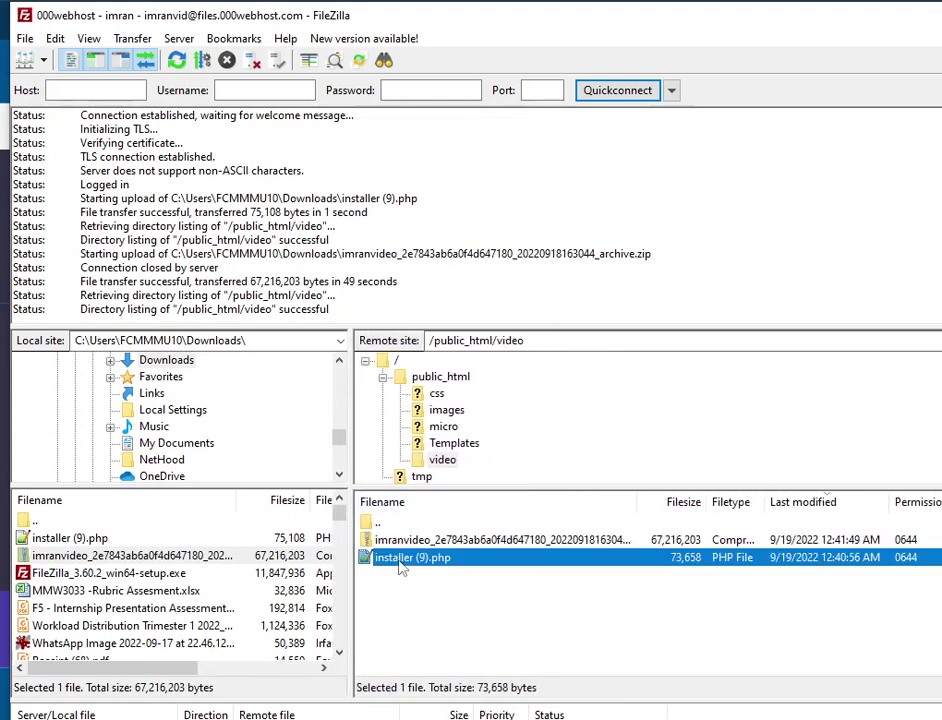
pyautogui.click(405, 541)
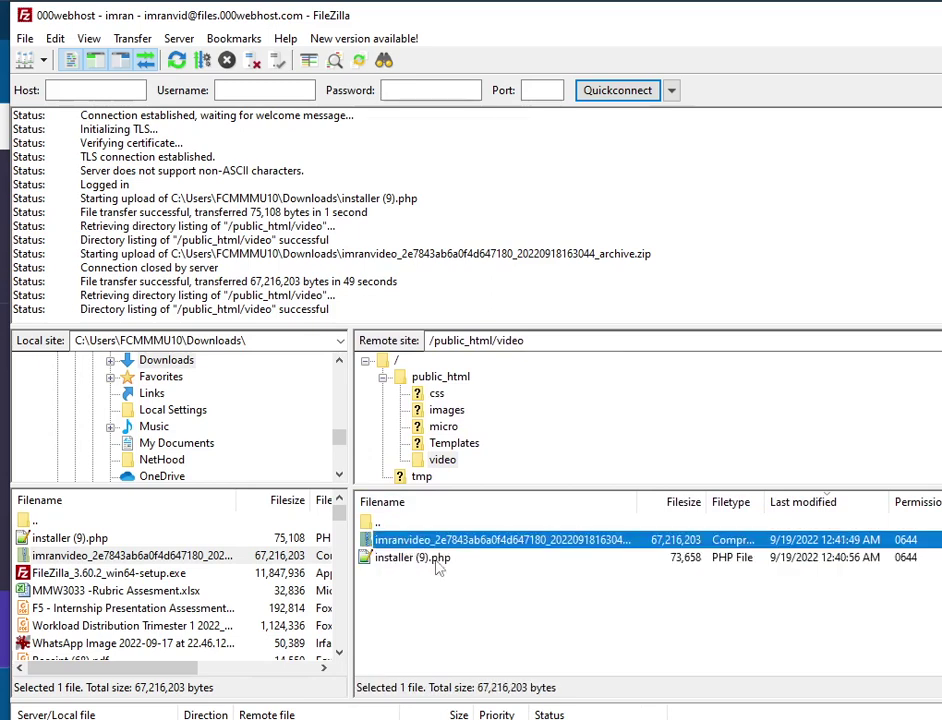
pyautogui.click(430, 562)
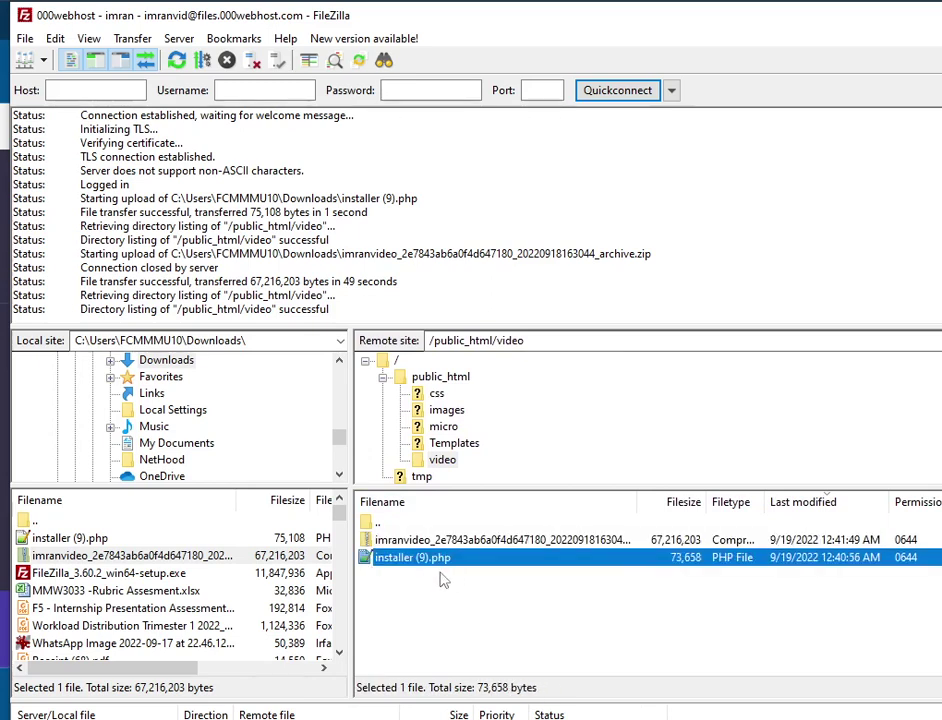
# Step: Rename the remote installer (9).php file in the video folder as installer.php
pyautogui.rightClick(416, 566)
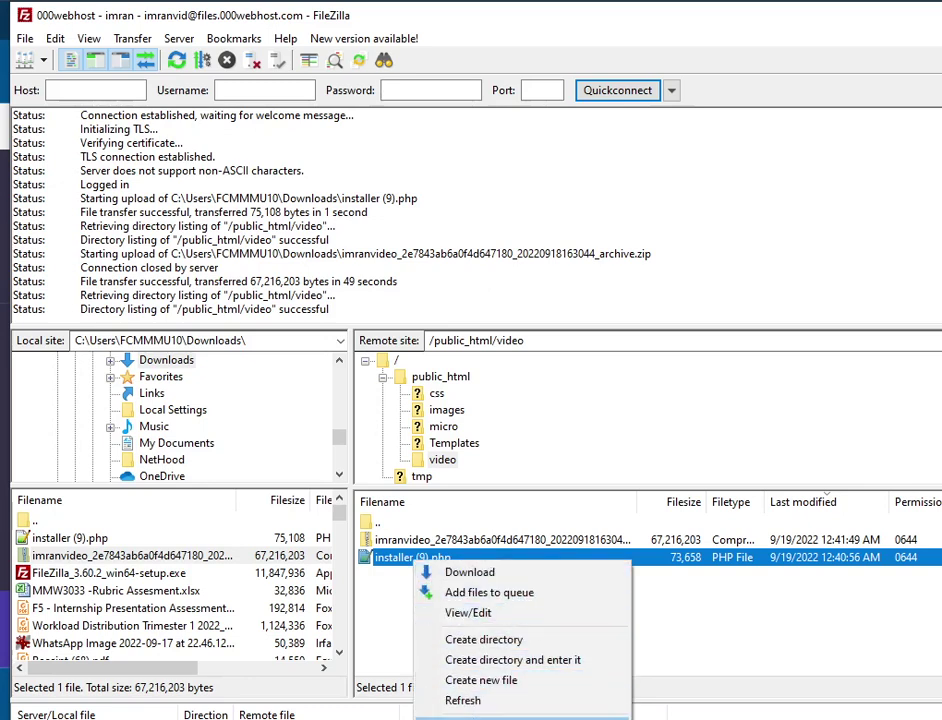
pyautogui.click(480, 719)
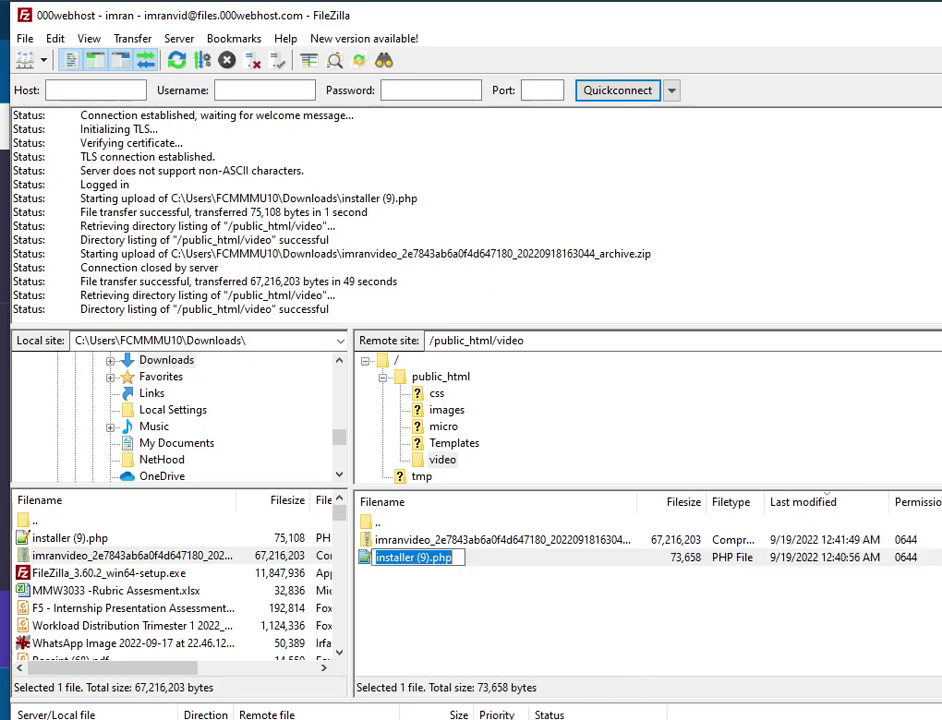
pyautogui.click(416, 558)
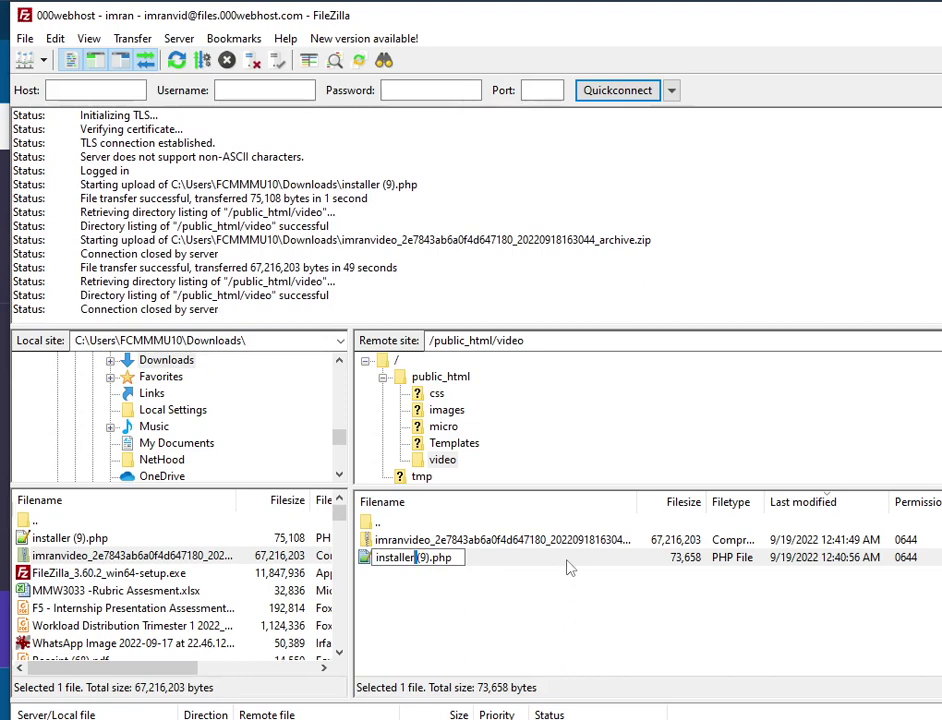
pyautogui.press('Delete')
pyautogui.press('Delete')
pyautogui.press('Delete')
pyautogui.press('Delete')
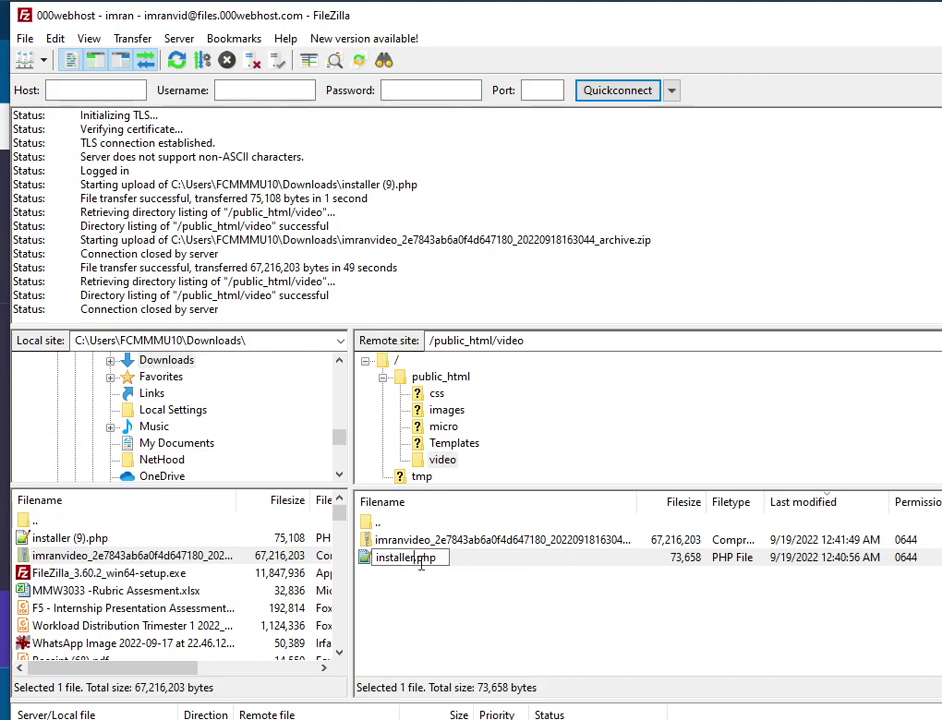
pyautogui.press('Return')
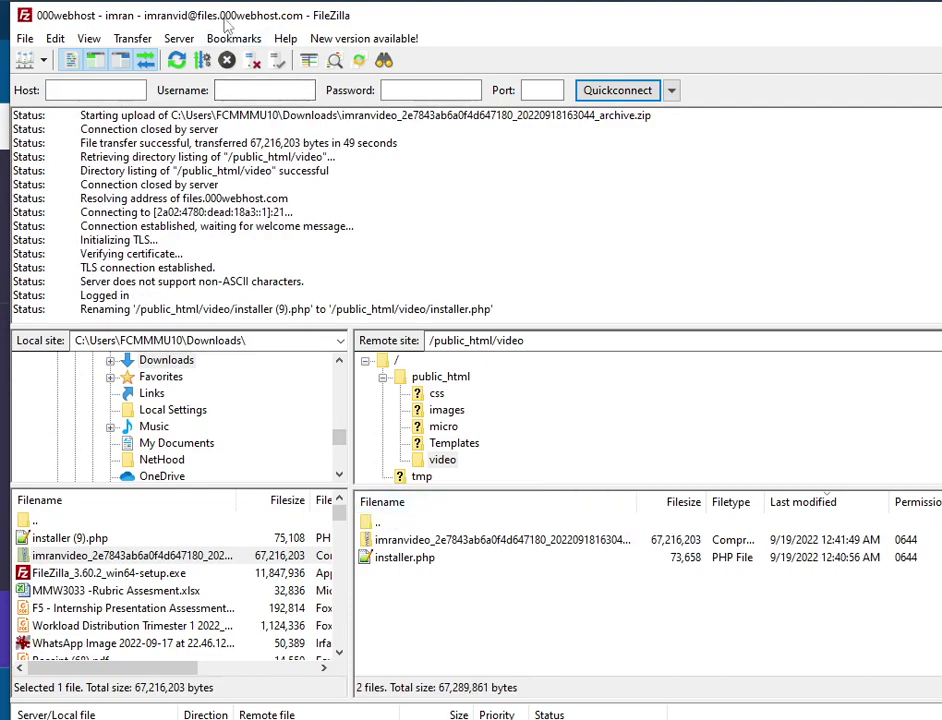
# Step: Switch to the browser and go from the 000webhost website settings to the My Sites list to find the site's address
pyautogui.moveTo(228, 25); pyautogui.dragTo(608, 25)
pyautogui.click(195, 30)
pyautogui.click(145, 24)
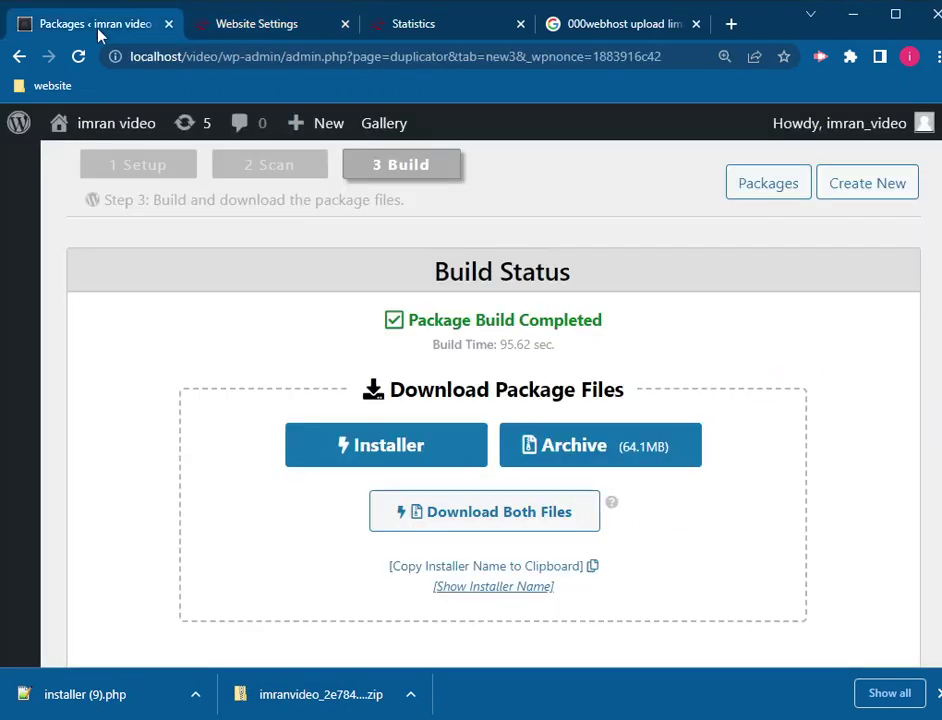
pyautogui.click(186, 25)
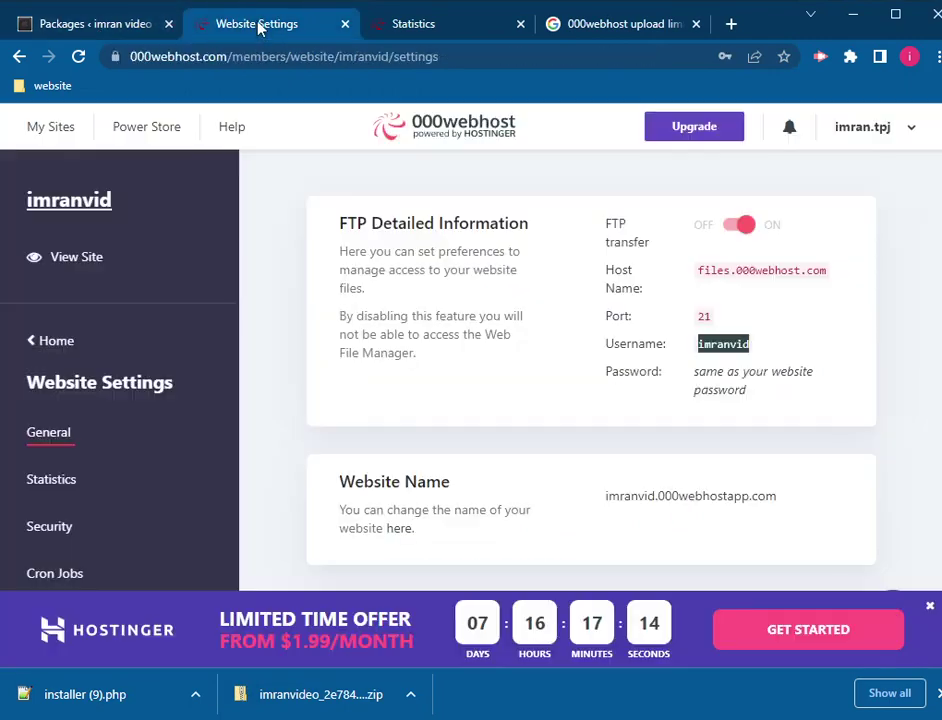
pyautogui.click(38, 128)
pyautogui.scroll(-3, 360, 436)
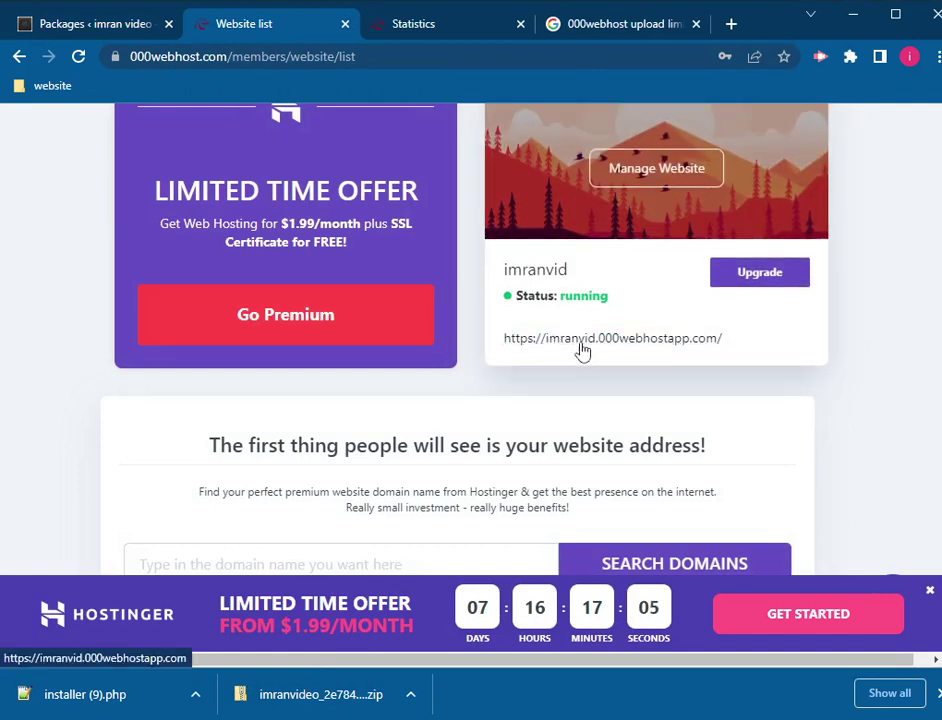
# Step: Open the website from its My Sites card, dismiss the translation offer, and go to its /video address
pyautogui.click(580, 340)
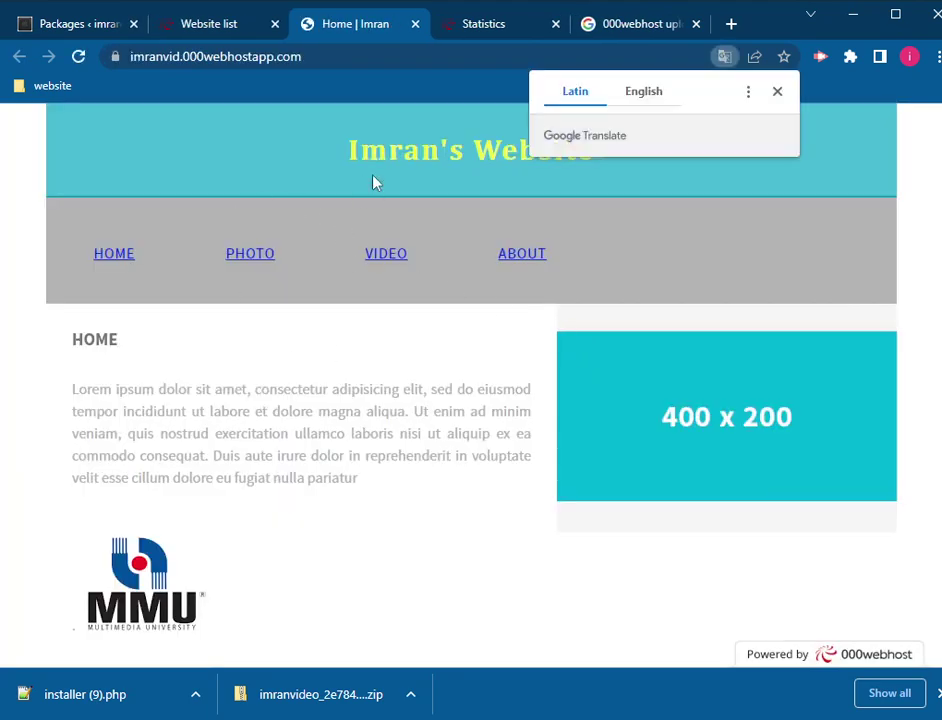
pyautogui.click(777, 91)
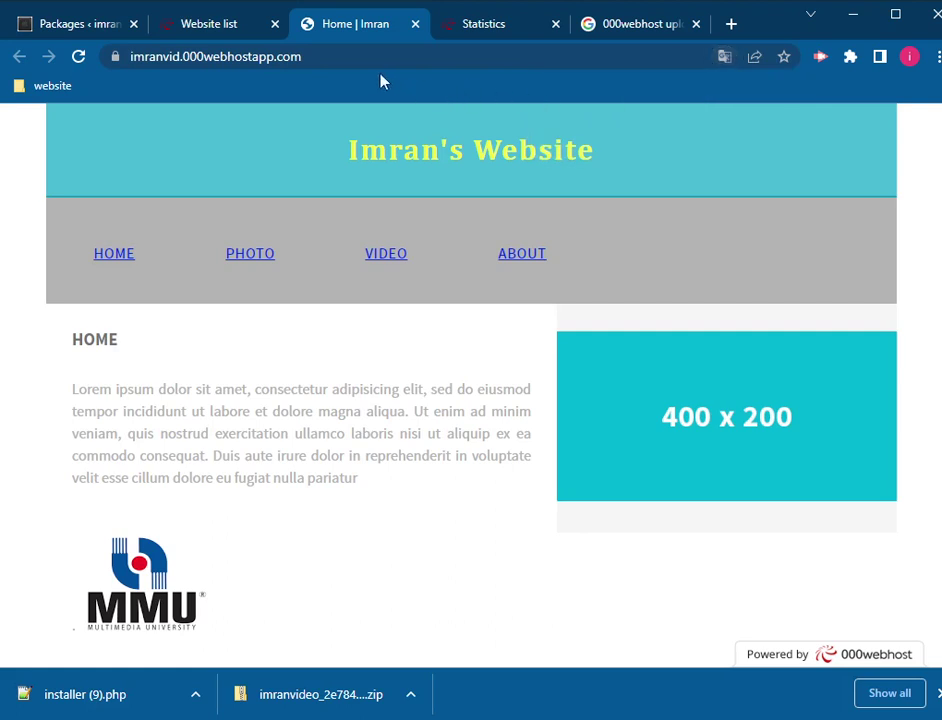
pyautogui.click(333, 58)
pyautogui.click(353, 57)
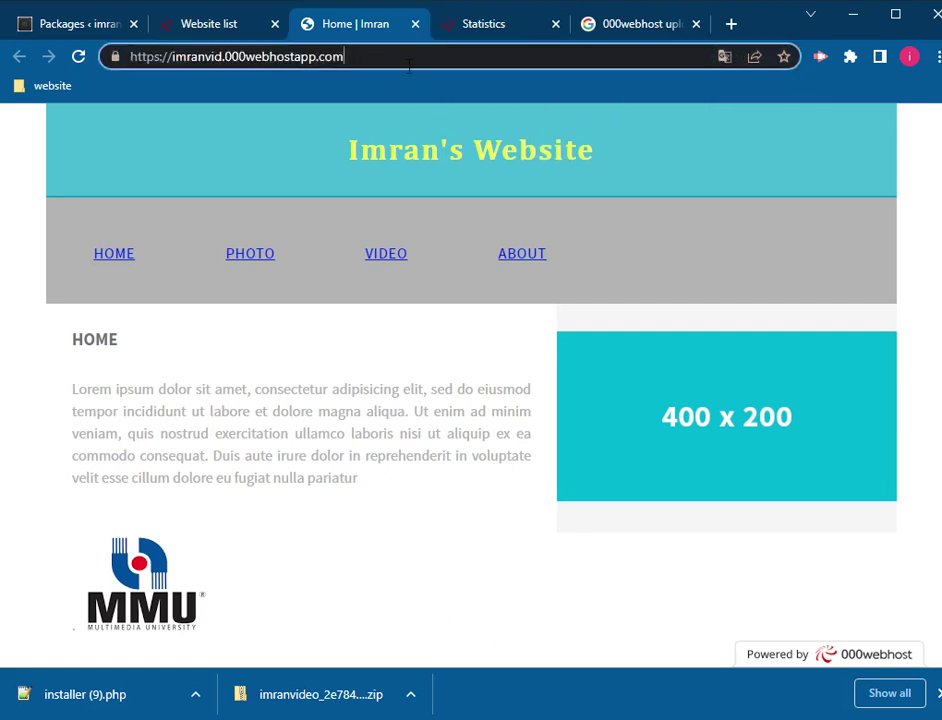
pyautogui.write('/')
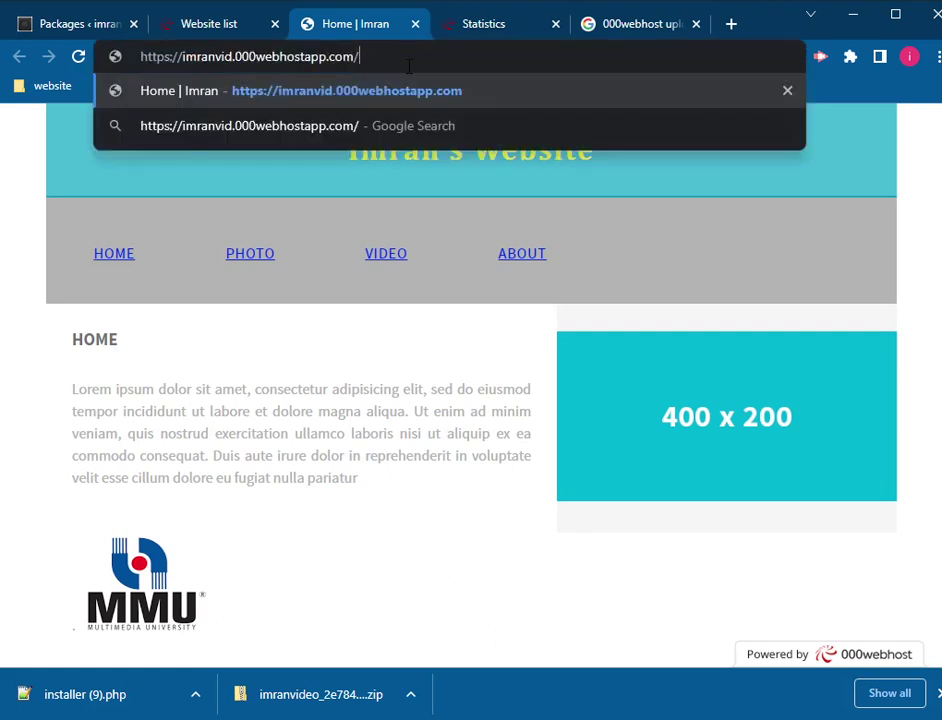
pyautogui.write('video')
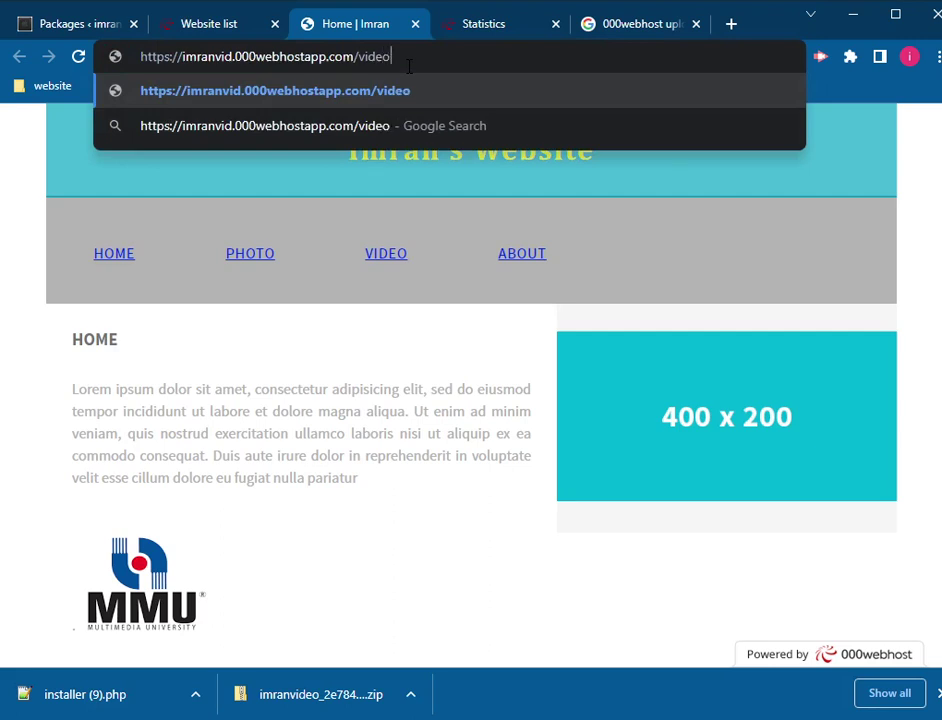
pyautogui.press('Return')
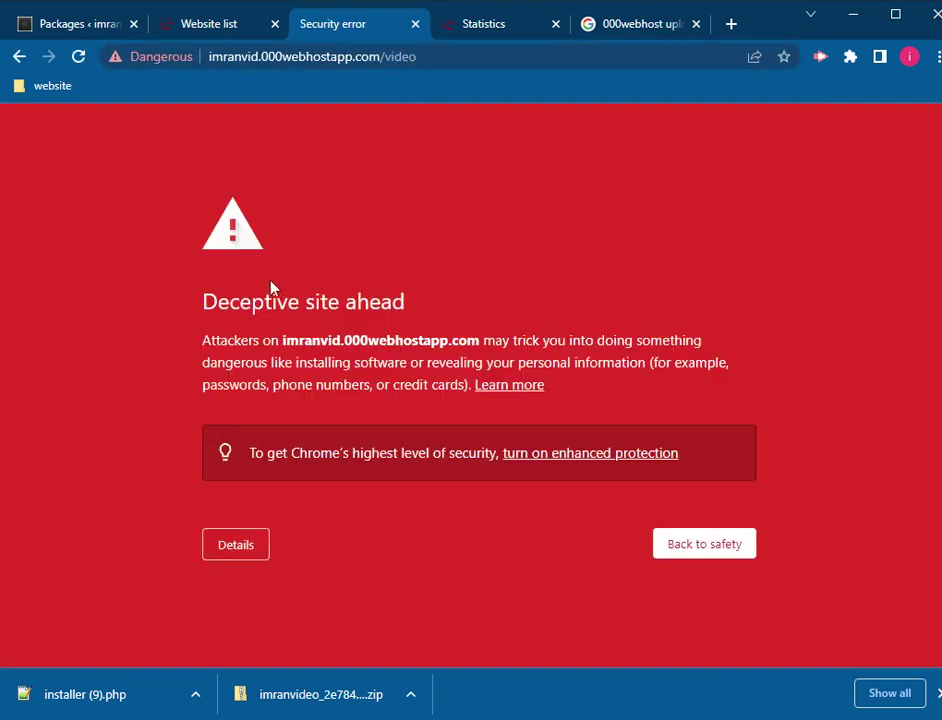
# Step: Close the downloads bar, expand the deceptive-site warning's details and proceed to the unsafe site
pyautogui.click(938, 693)
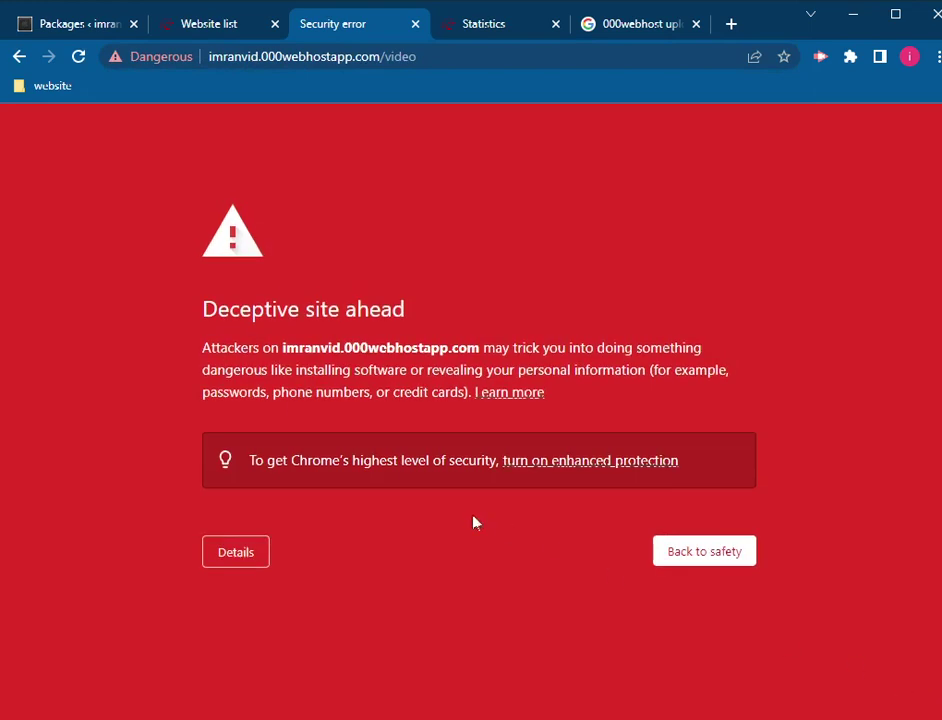
pyautogui.click(228, 558)
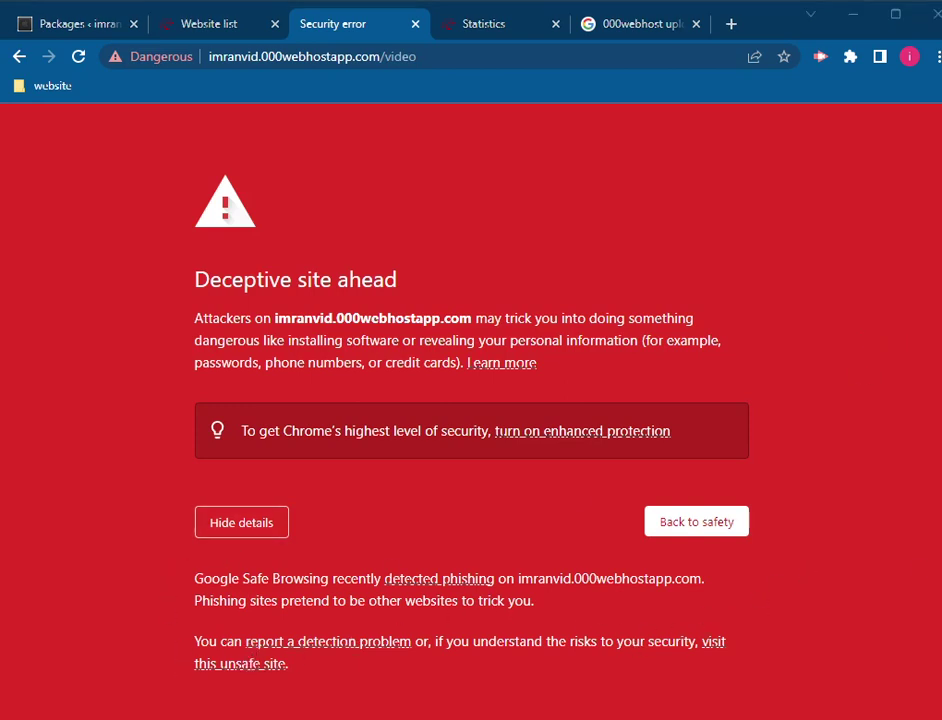
pyautogui.click(252, 665)
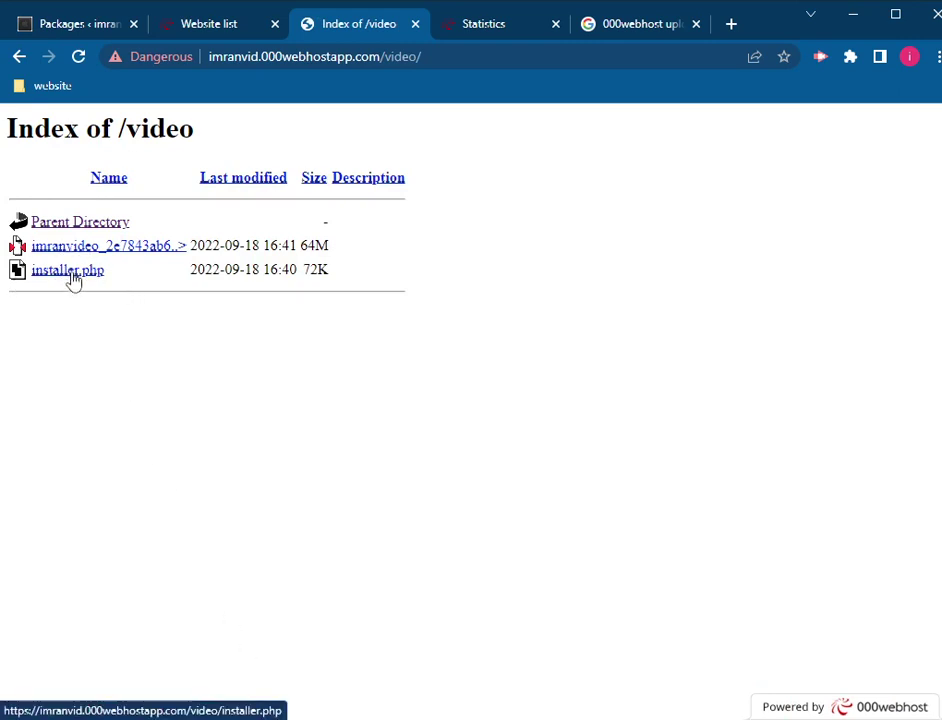
# Step: Compare the files in FileZilla's remote video folder with the browser's directory listing, including the video/ part of the address
pyautogui.hotkey('alt', 'Tab')
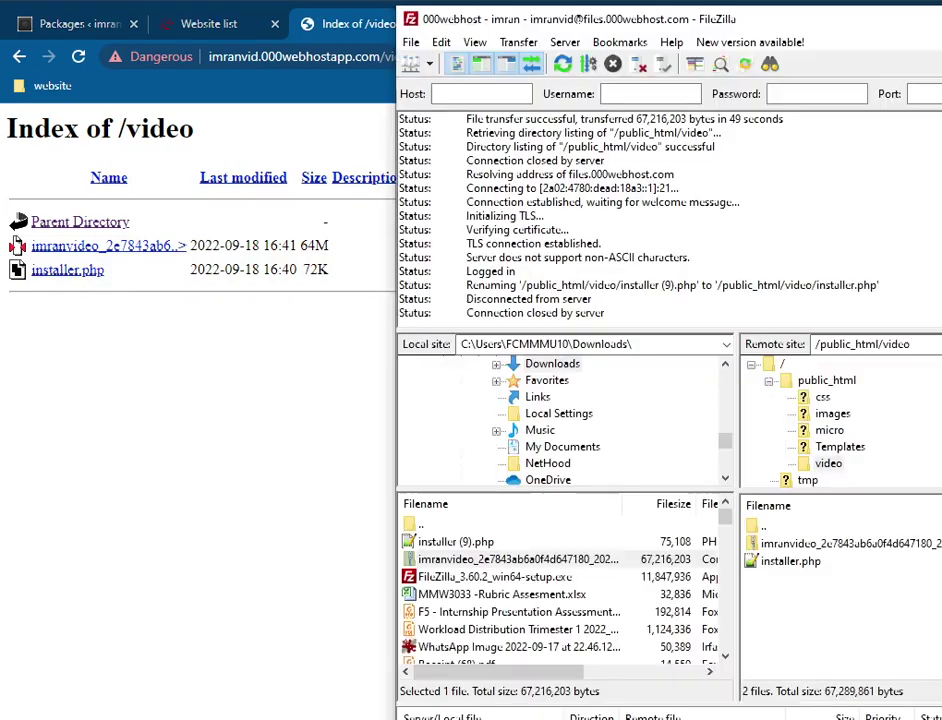
pyautogui.moveTo(834, 29); pyautogui.dragTo(582, 25)
pyautogui.click(540, 558)
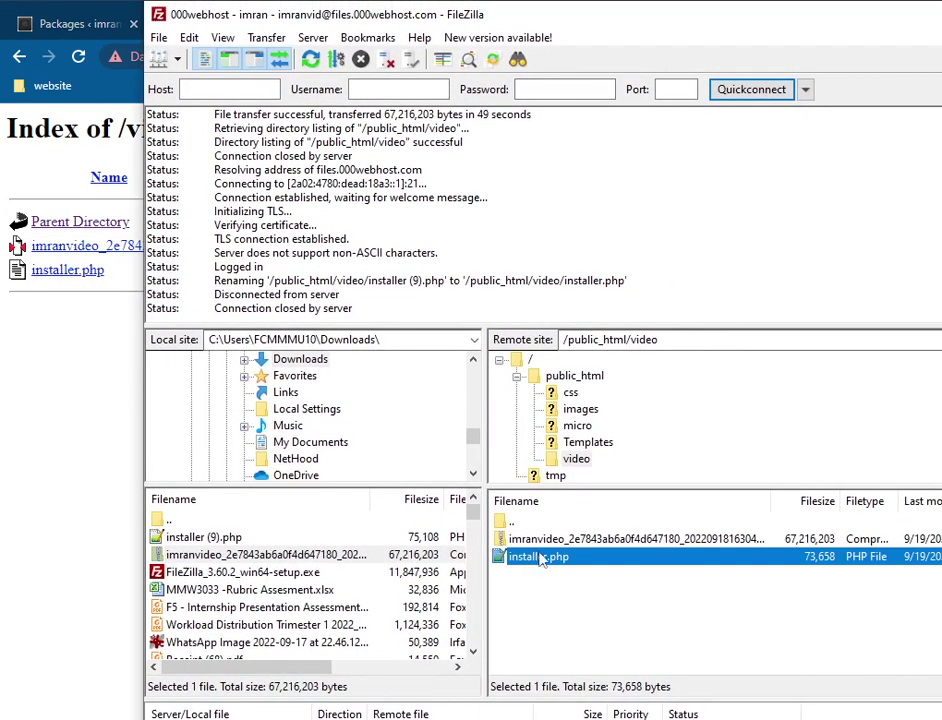
pyautogui.click(540, 541)
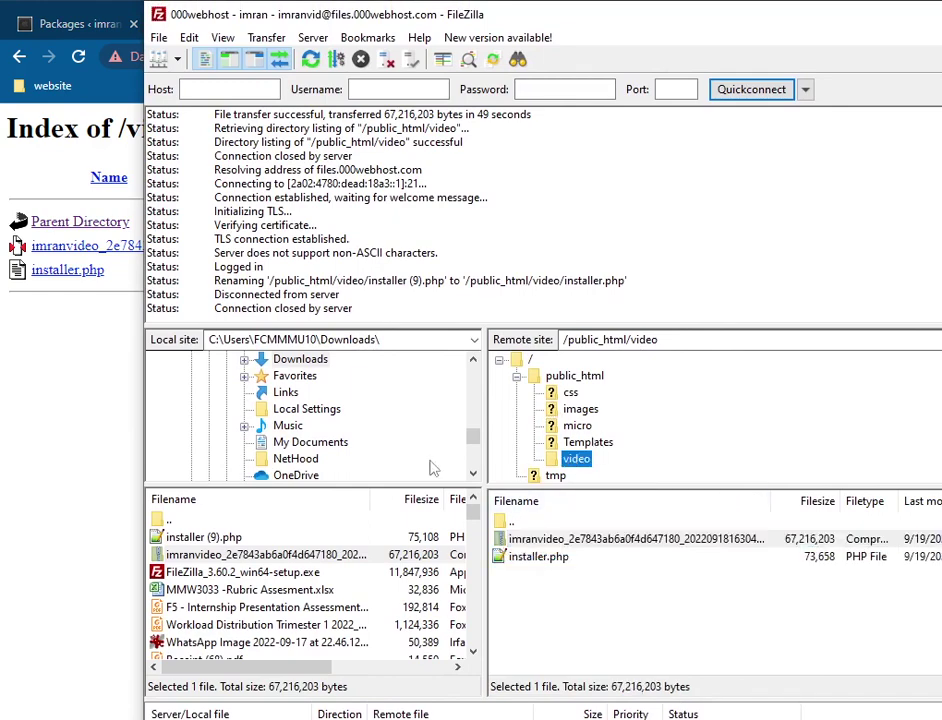
pyautogui.click(63, 475)
pyautogui.moveTo(452, 56); pyautogui.dragTo(427, 56)
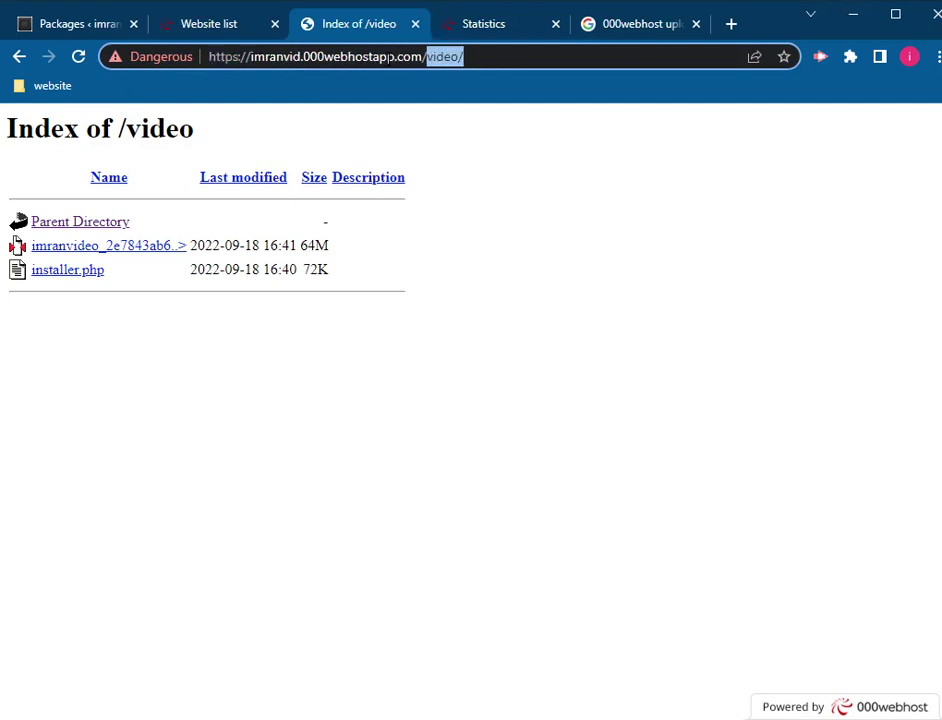
# Step: Run installer.php from the video directory listing and review the database name, user and password fields in its setup
pyautogui.click(66, 278)
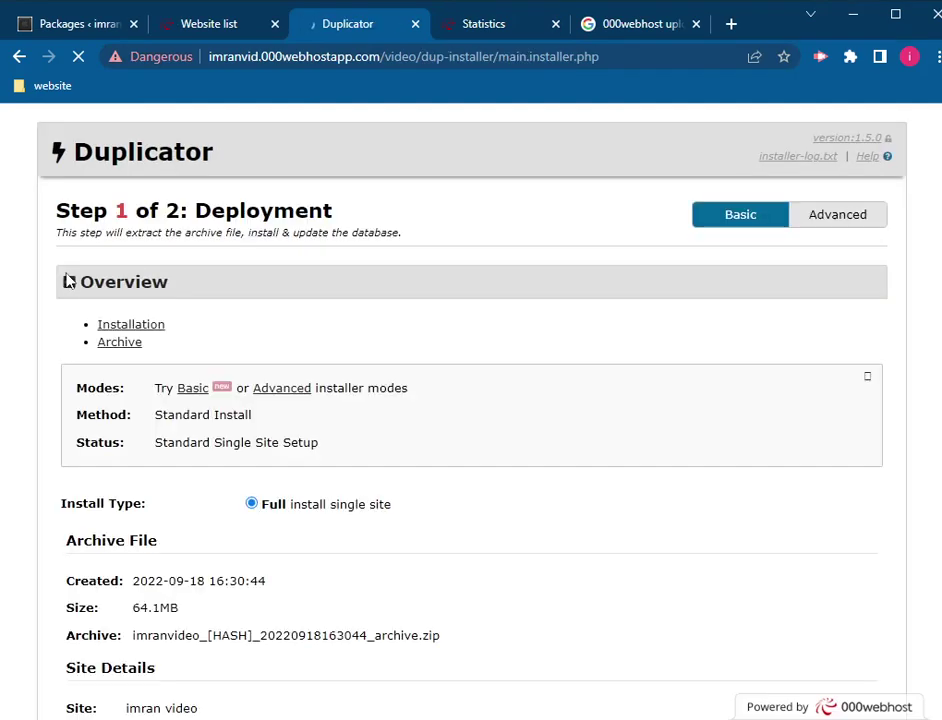
pyautogui.scroll(-3, 66, 280)
pyautogui.scroll(3, 302, 318)
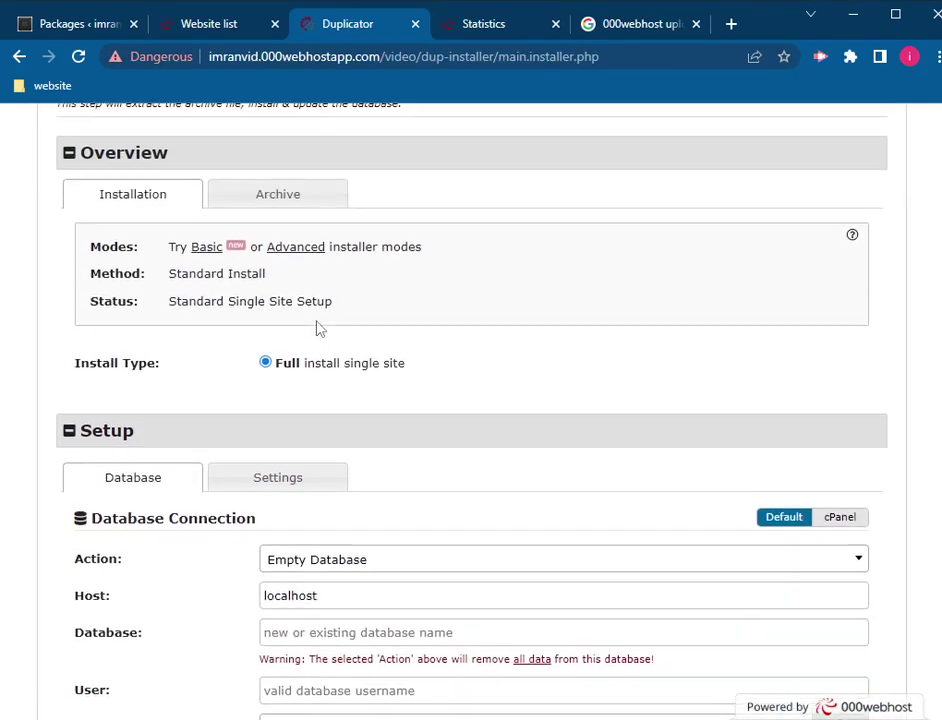
pyautogui.scroll(-3, 317, 327)
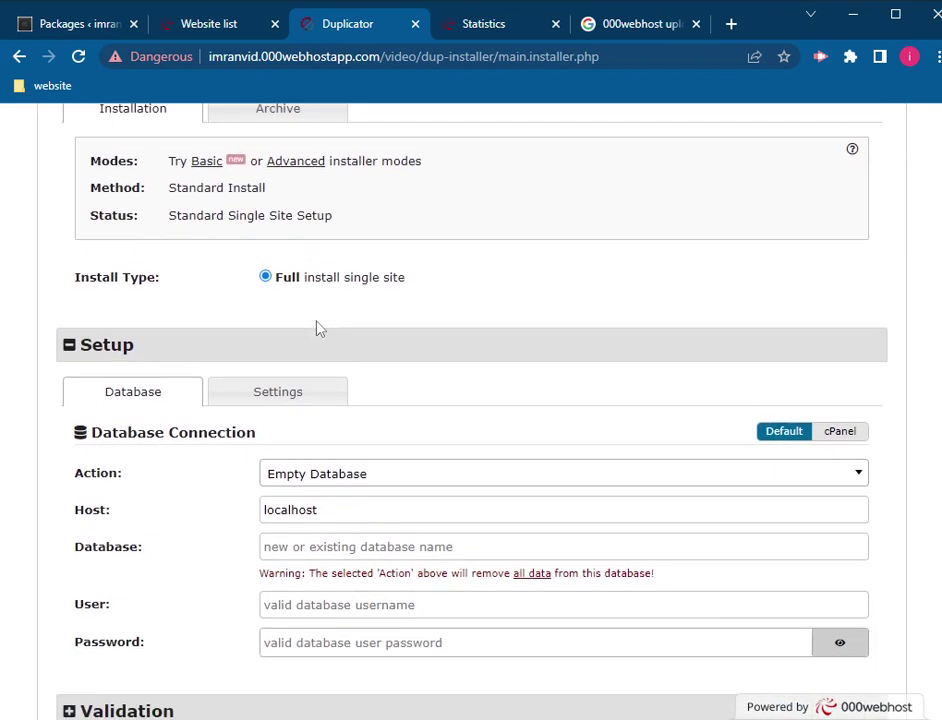
pyautogui.scroll(-1, 317, 327)
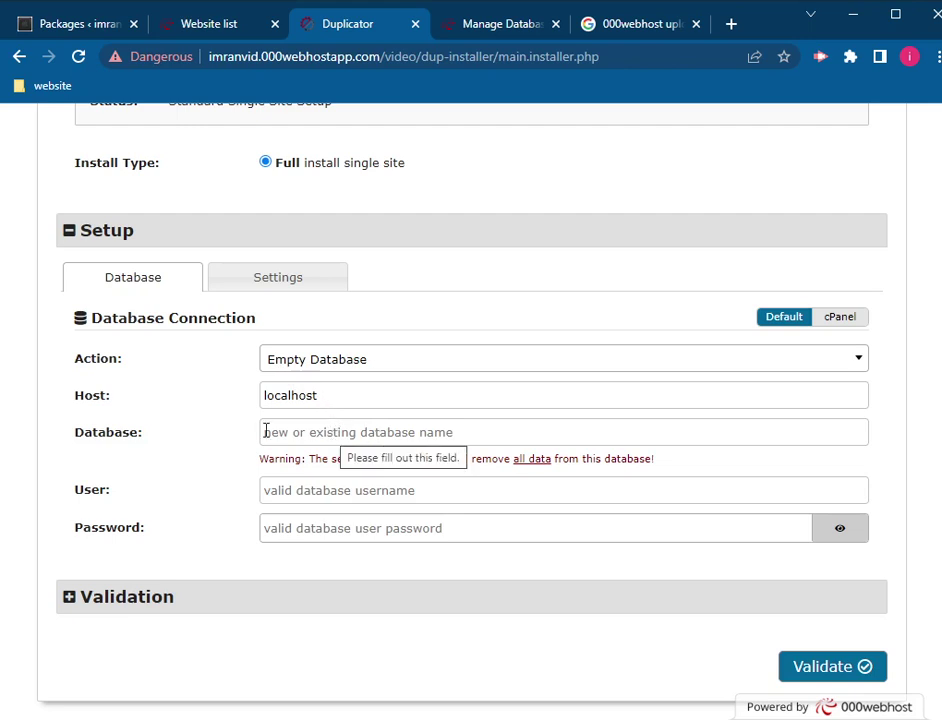
pyautogui.moveTo(145, 438); pyautogui.dragTo(76, 435)
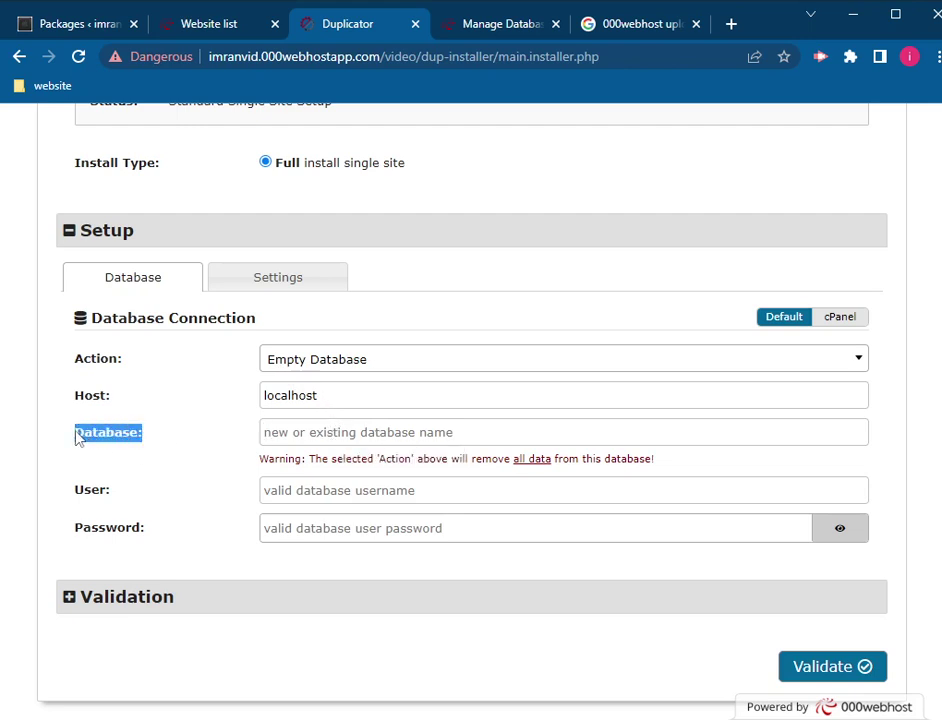
pyautogui.moveTo(166, 498); pyautogui.dragTo(40, 502)
pyautogui.moveTo(148, 535); pyautogui.dragTo(71, 534)
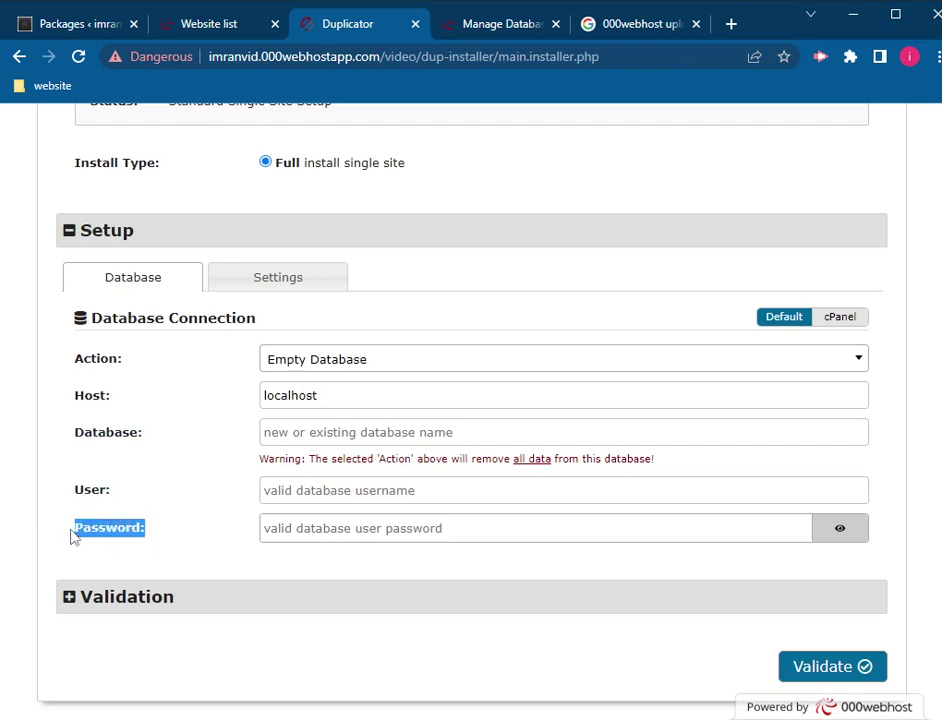
pyautogui.click(262, 433)
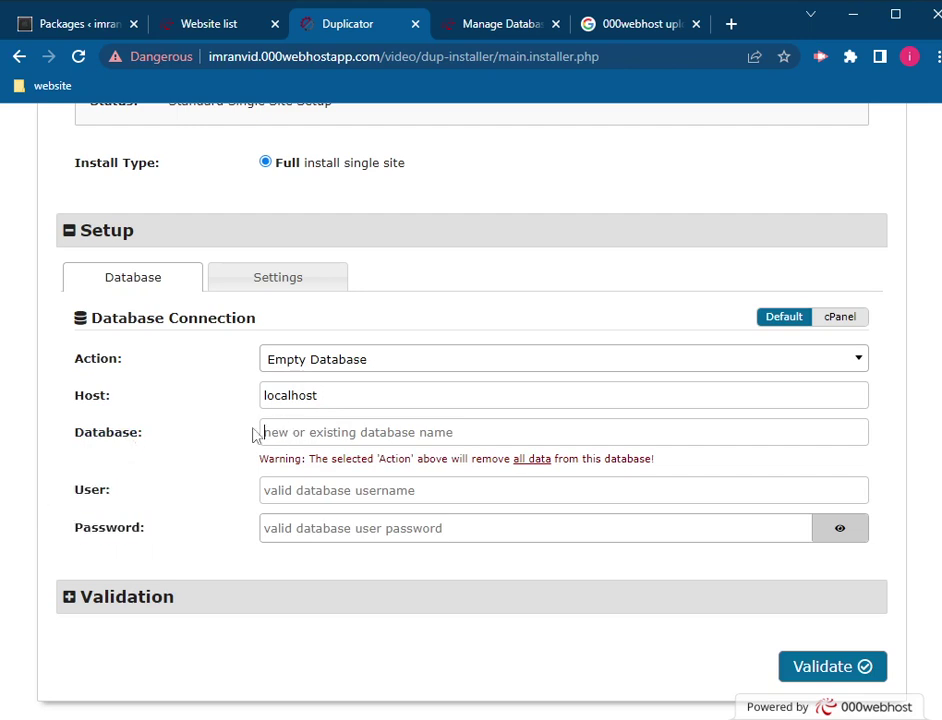
# Step: In the 000webhost Database Manager, start a new database named video with the database username video1
pyautogui.click(490, 28)
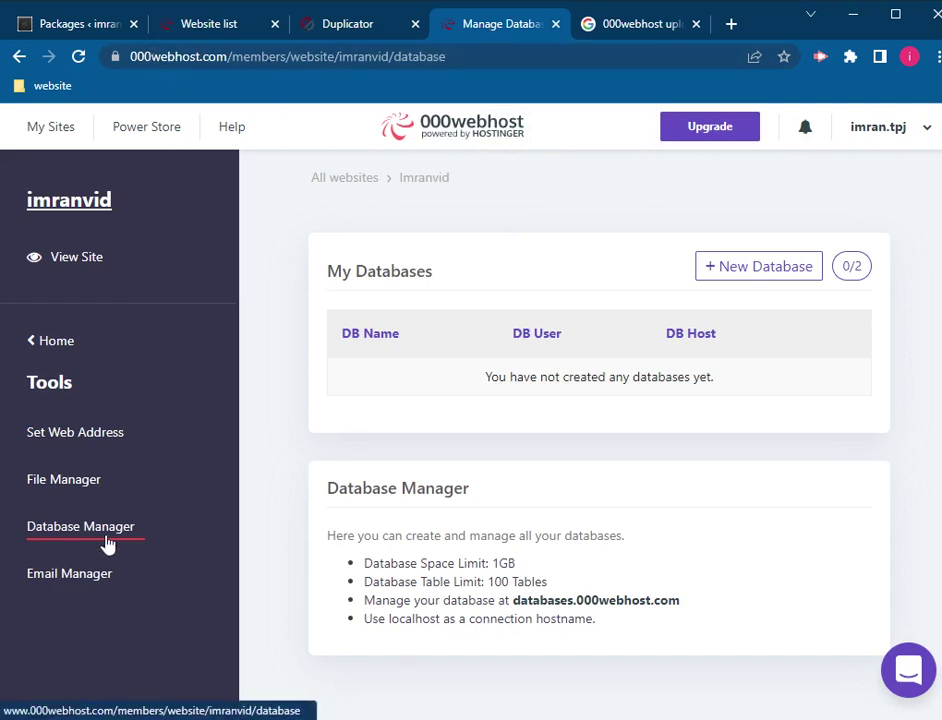
pyautogui.click(745, 268)
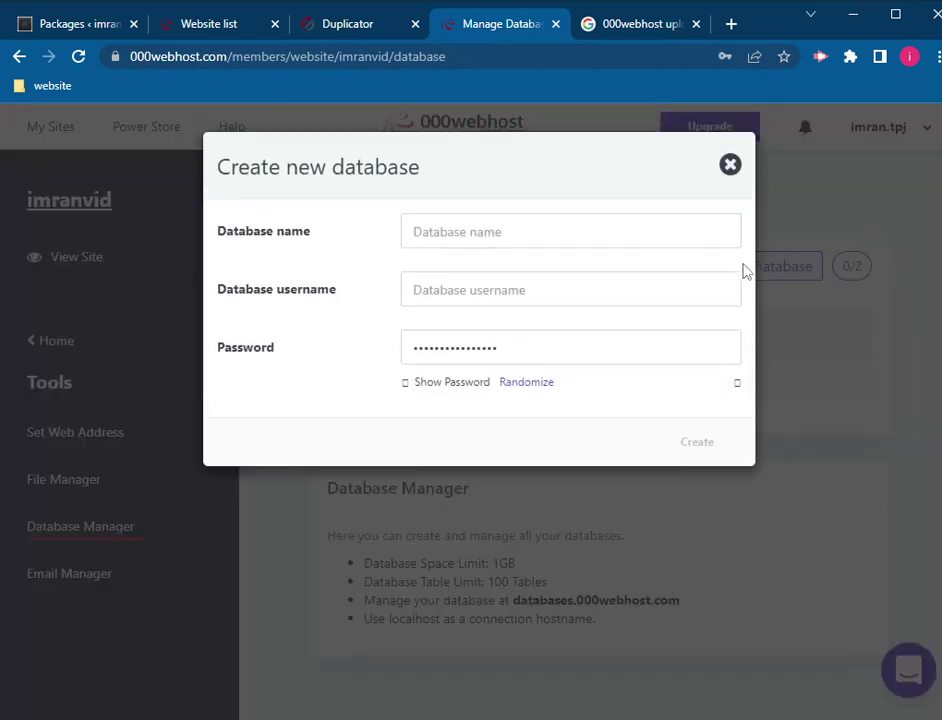
pyautogui.click(451, 233)
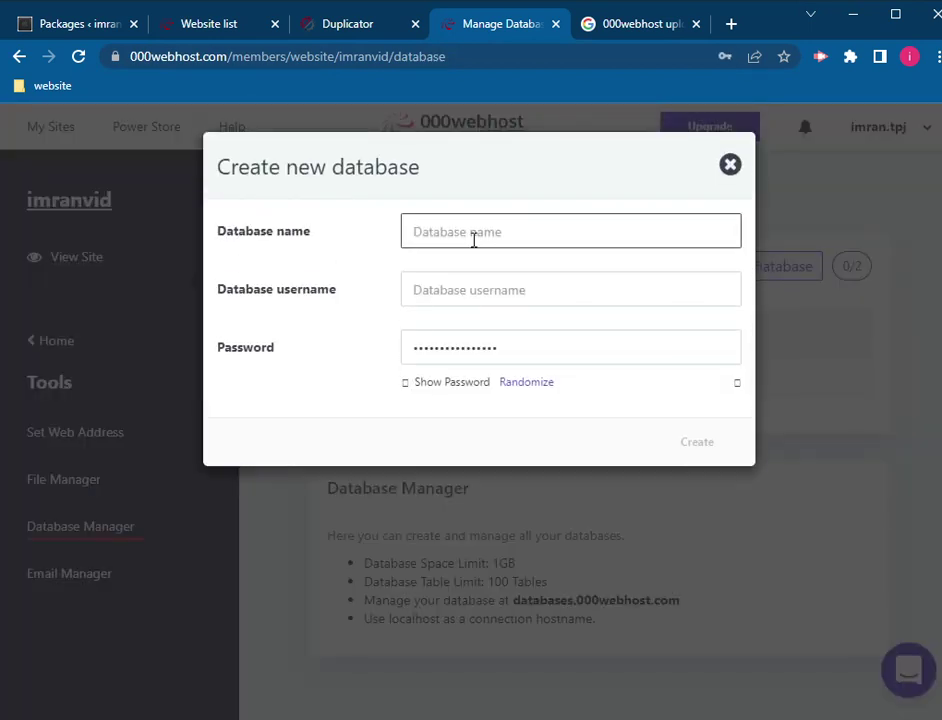
pyautogui.write('video')
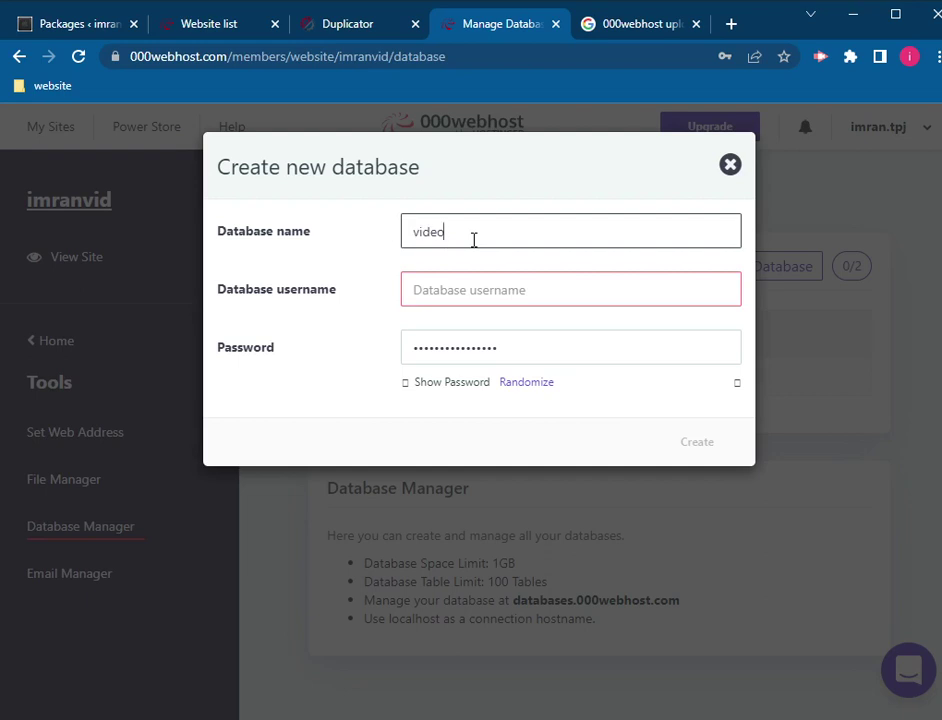
pyautogui.click(479, 300)
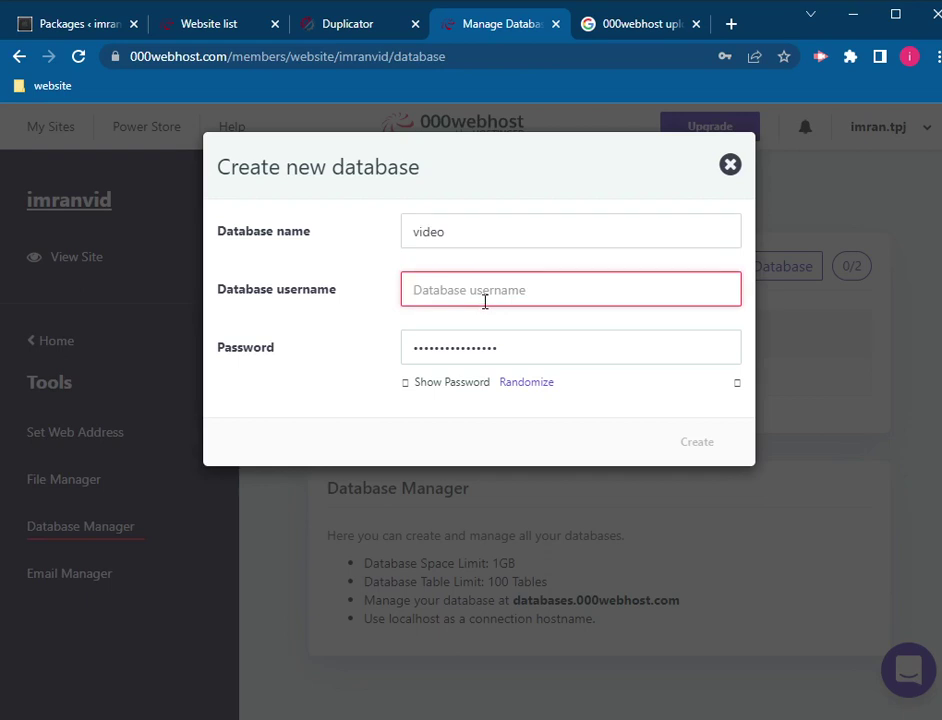
pyautogui.write('video')
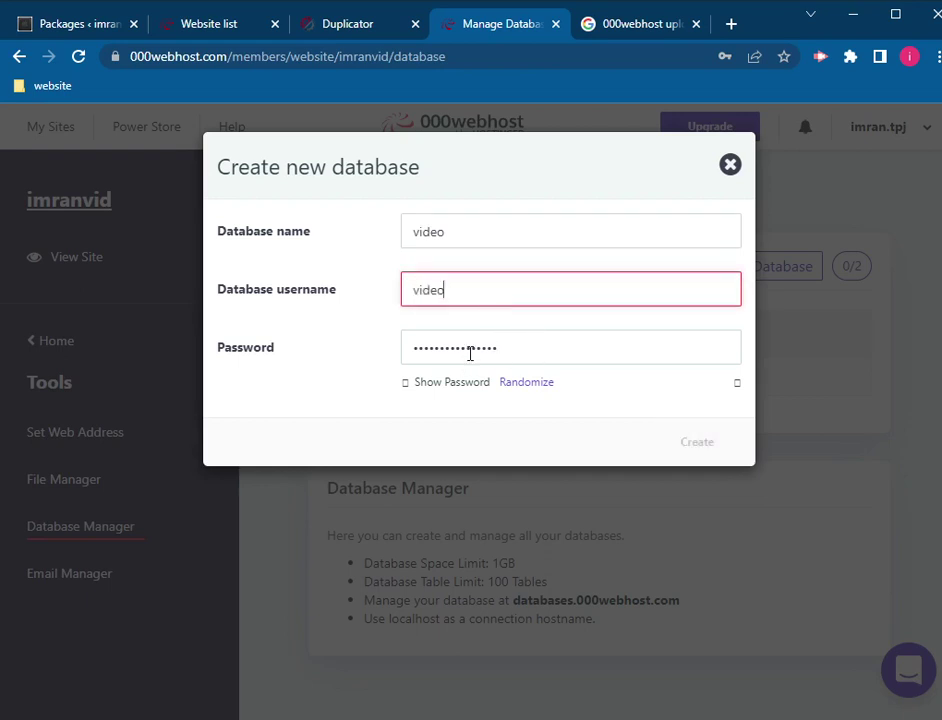
pyautogui.click(508, 345)
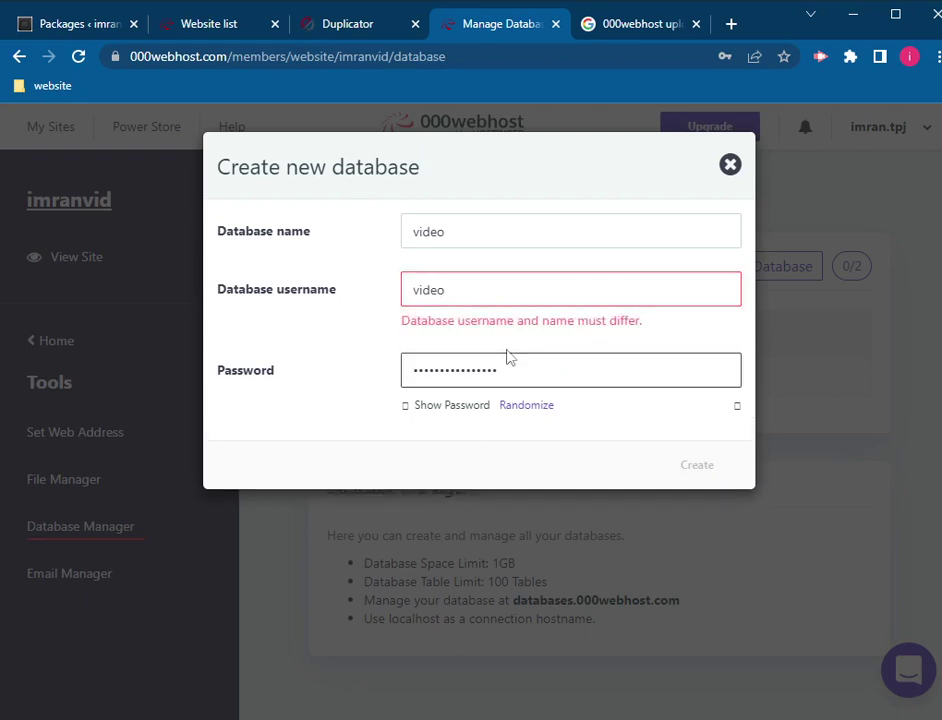
pyautogui.click(476, 297)
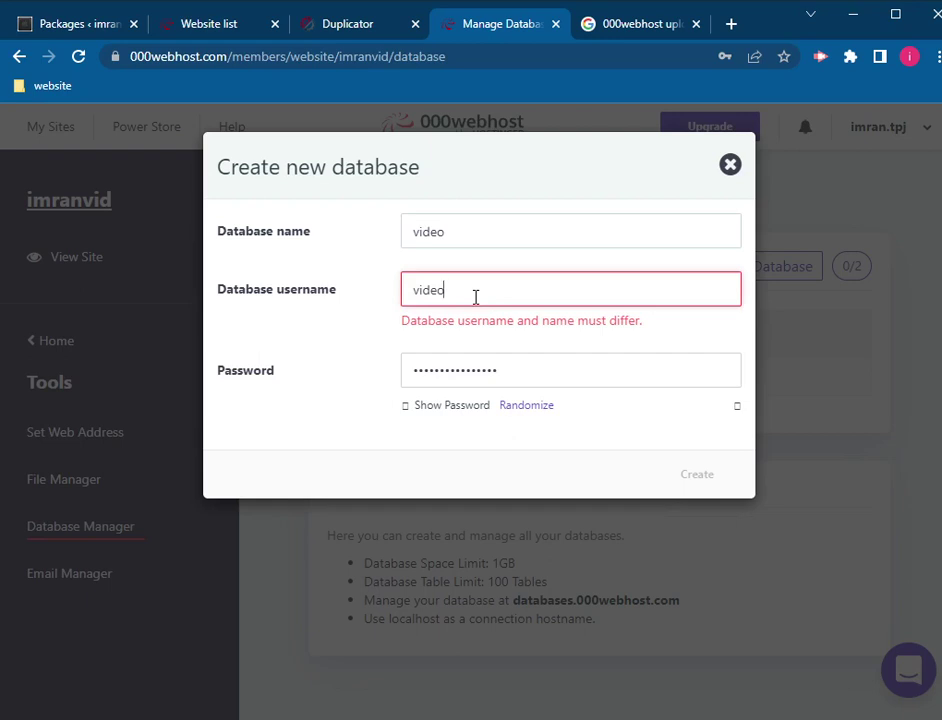
pyautogui.write('1')
pyautogui.press('Tab')
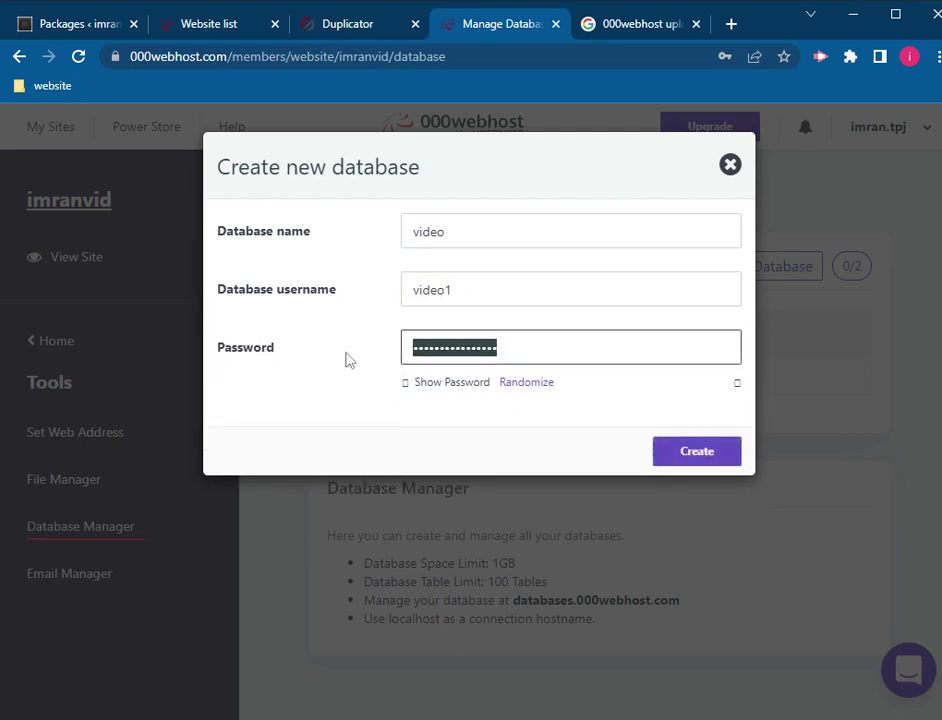
# Step: Try to enter a custom password in the new database's password field
pyautogui.write('•••••')
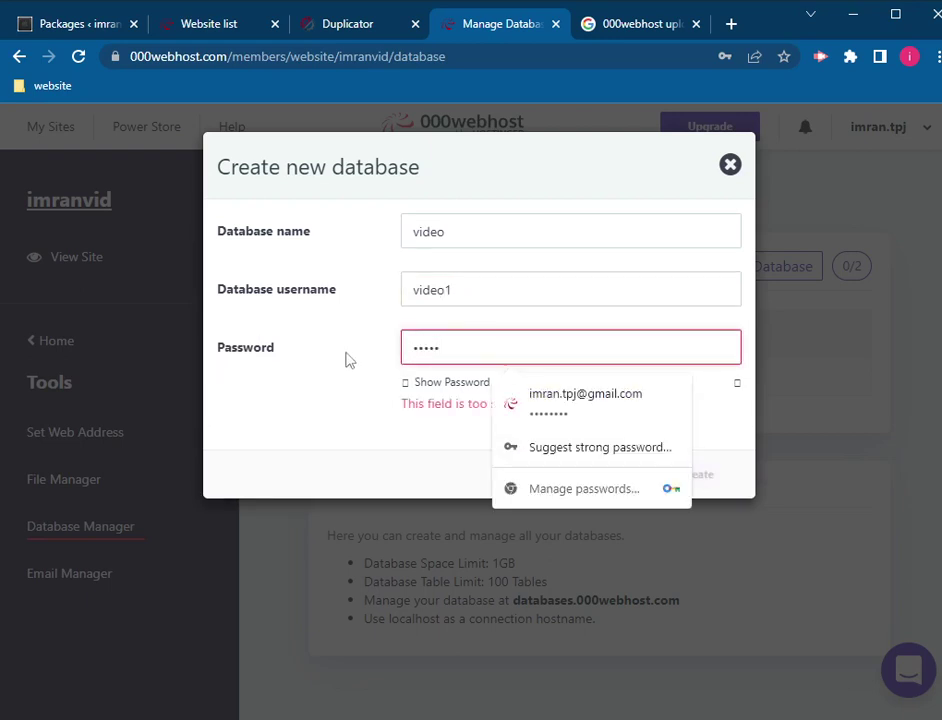
pyautogui.press('BackSpace')
pyautogui.write('•')
pyautogui.click(326, 398)
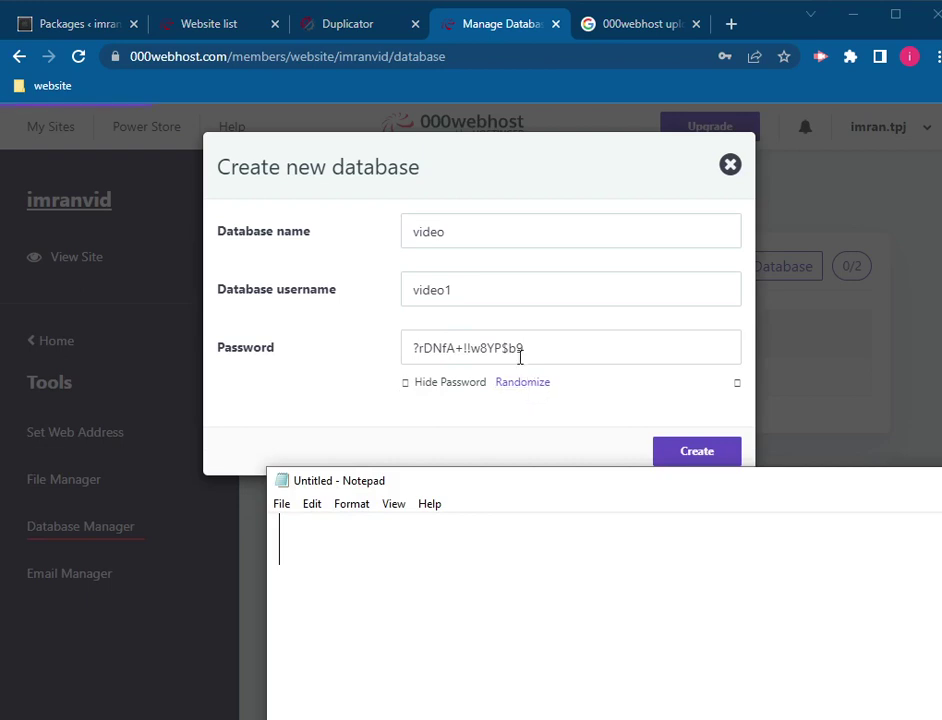
# Step: Copy the generated database password into a blank Notepad document and note the username video1 on the line above it
pyautogui.moveTo(519, 352); pyautogui.dragTo(402, 362)
pyautogui.hotkey('ctrl', 'c')
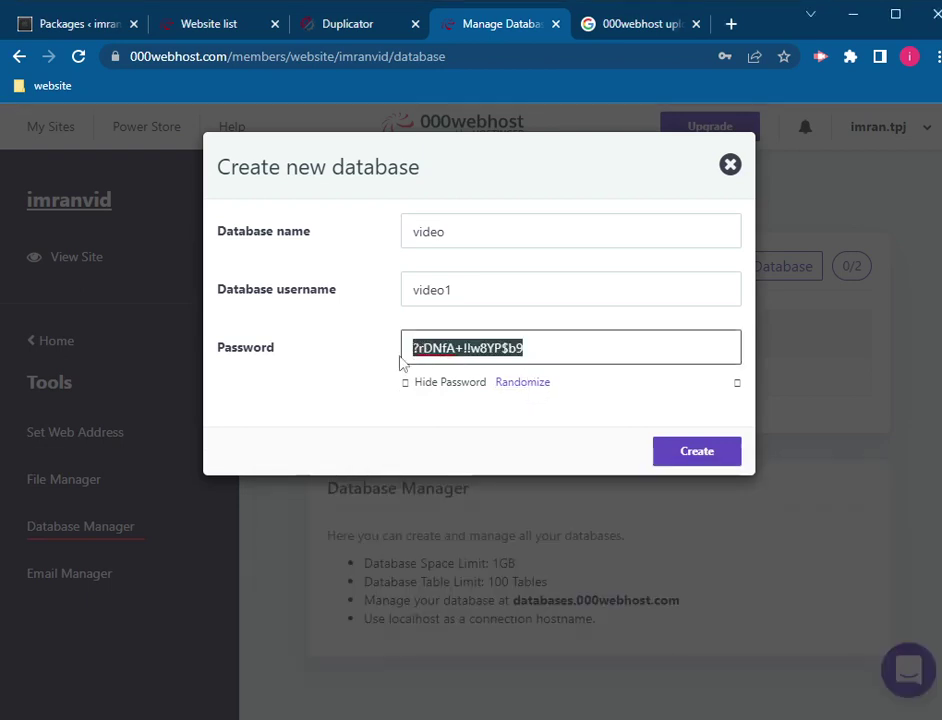
pyautogui.hotkey('alt', 'Tab')
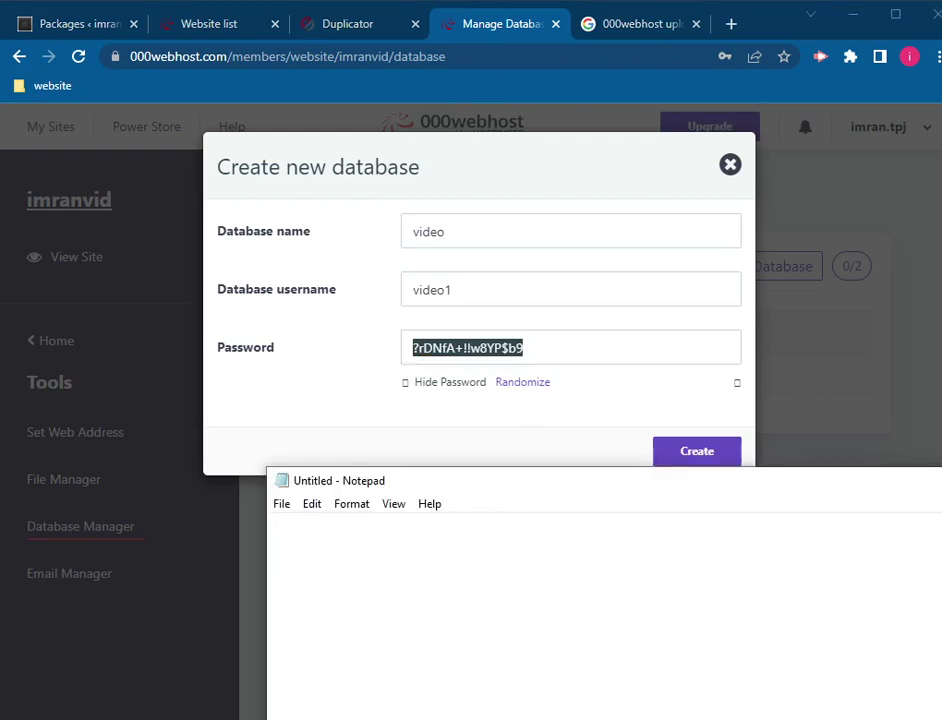
pyautogui.hotkey('ctrl', 'v')
pyautogui.press('Home')
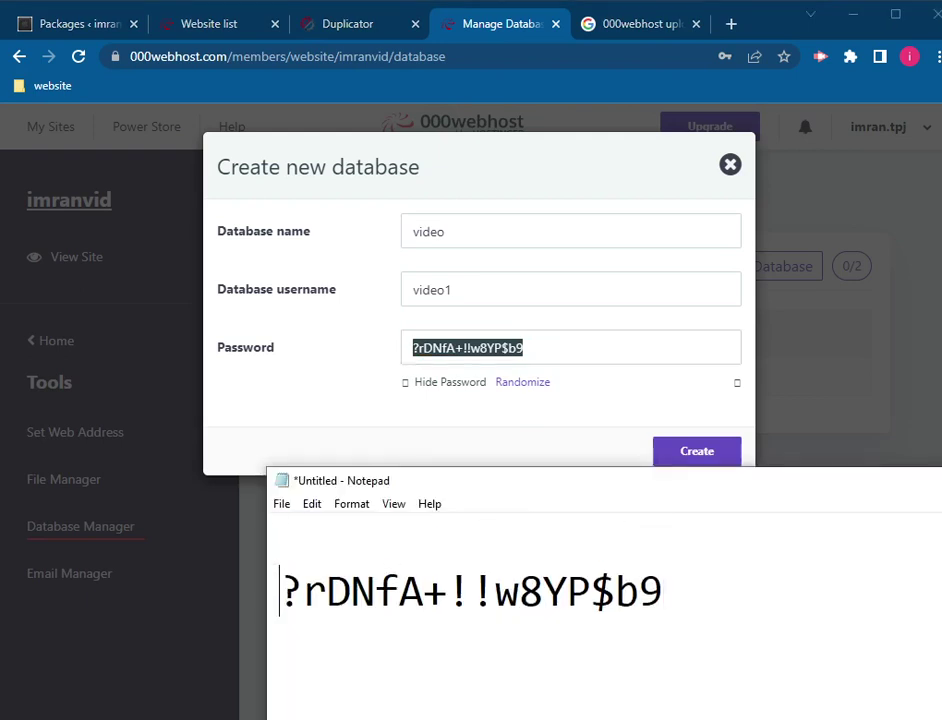
pyautogui.press('Return')
pyautogui.press('Up')
pyautogui.write('video1')
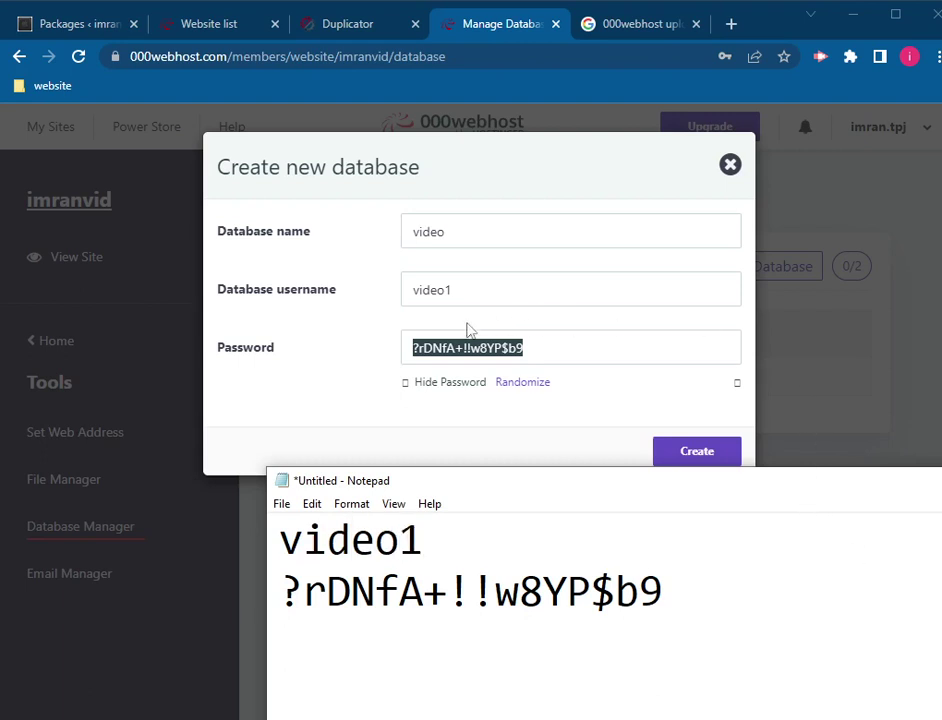
# Step: Check the new database's name, username and password against the Notepad note and save the database login in the browser
pyautogui.moveTo(442, 232); pyautogui.dragTo(388, 240)
pyautogui.moveTo(500, 289); pyautogui.dragTo(385, 294)
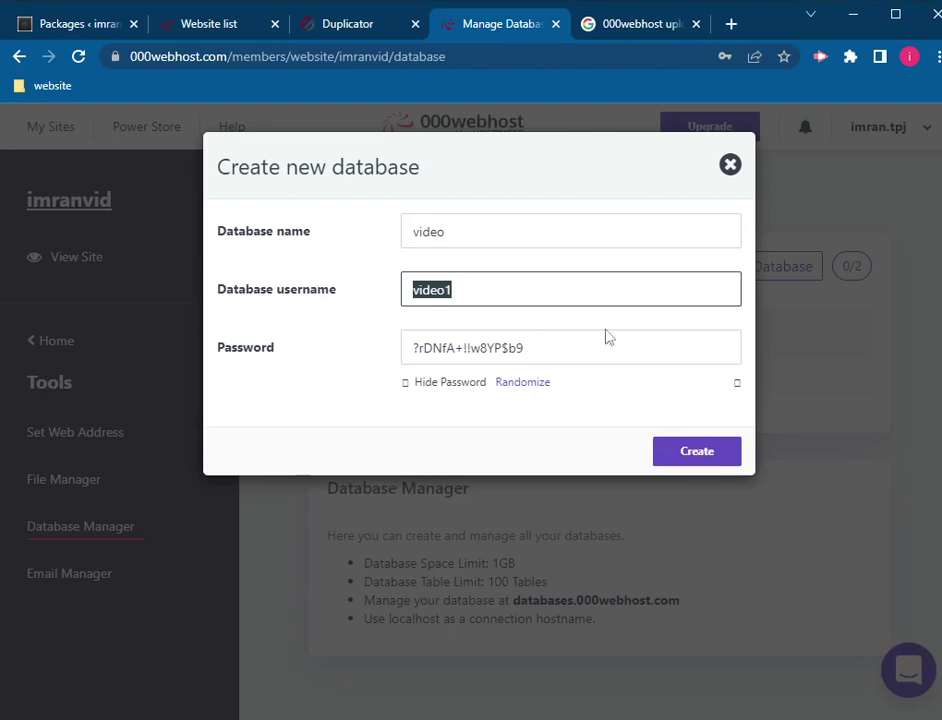
pyautogui.hotkey('alt', 'Tab')
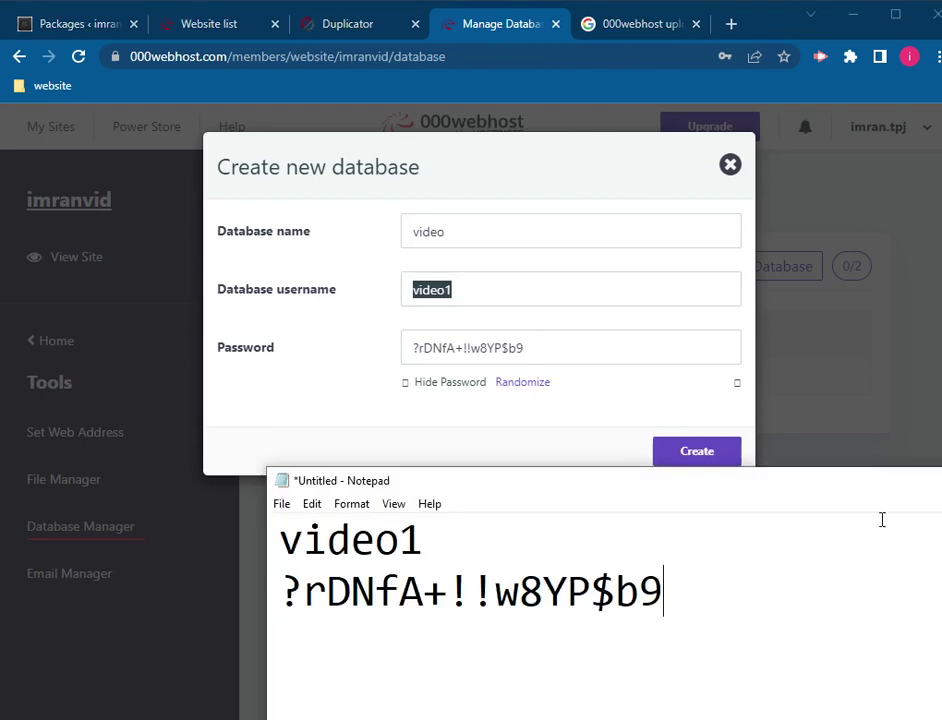
pyautogui.click(812, 378)
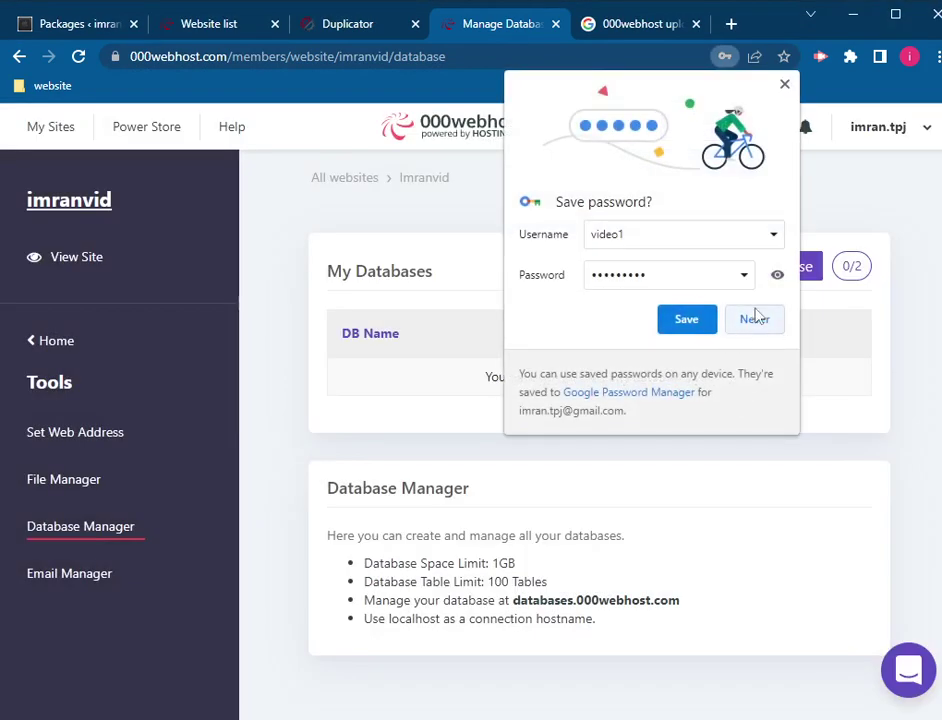
pyautogui.click(692, 321)
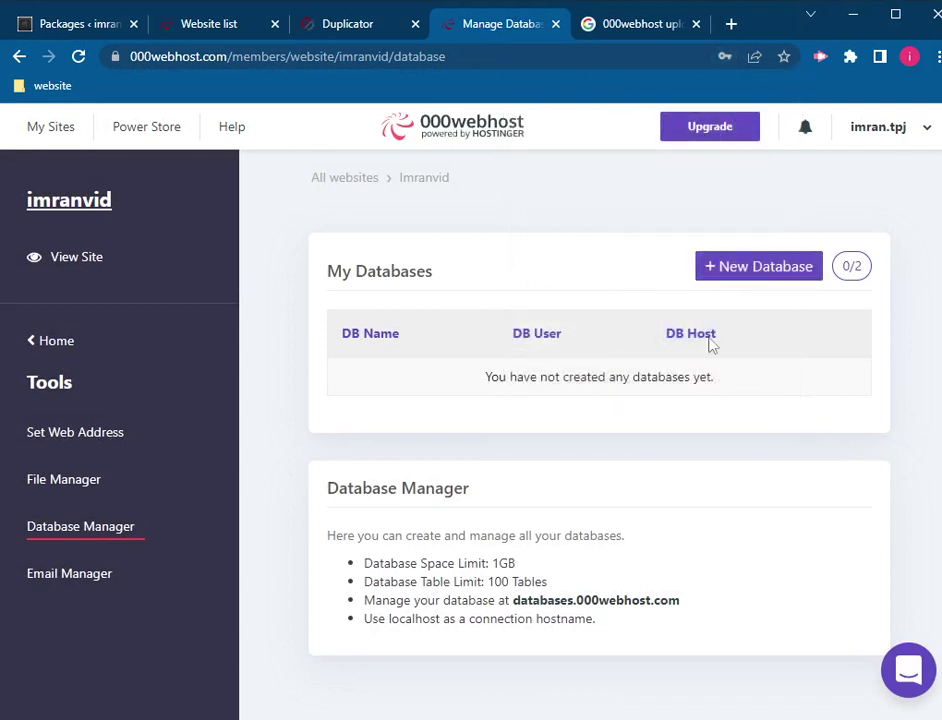
# Step: Start a new database again, with video as the database name and video1 as the database username
pyautogui.click(760, 278)
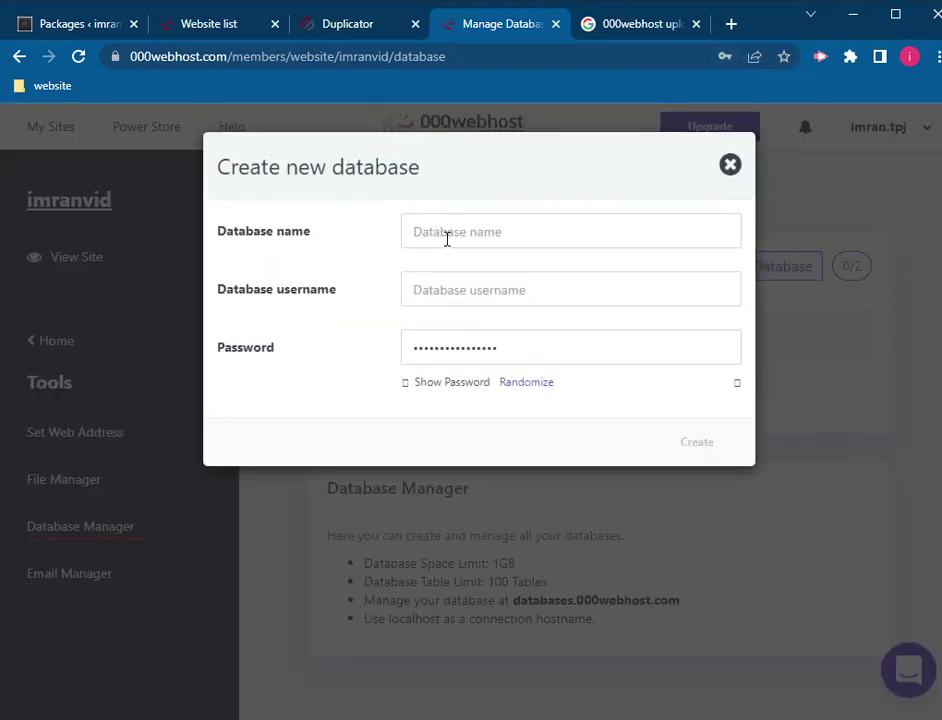
pyautogui.click(447, 239)
pyautogui.write('video')
pyautogui.press('Tab')
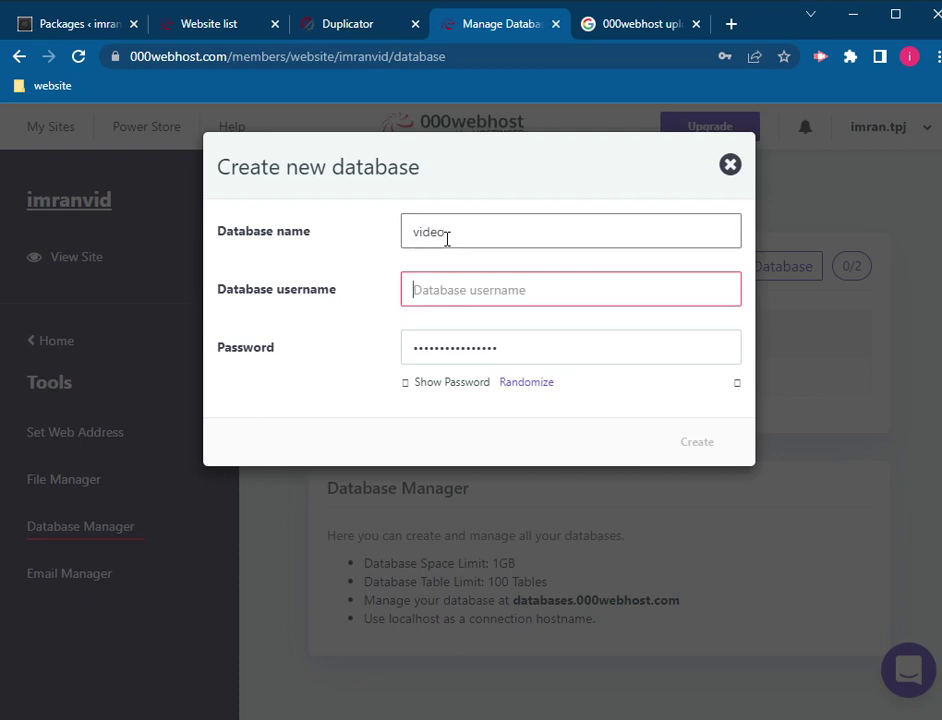
pyautogui.write('video1')
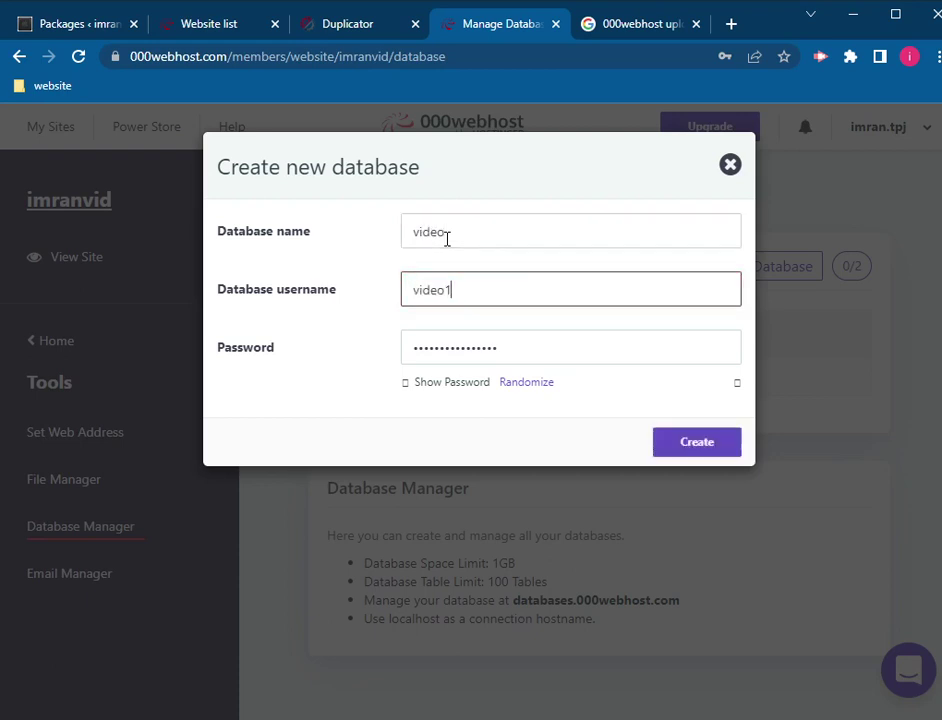
# Step: Reveal the generated password, create the database with it and compare the credentials with the Notepad note
pyautogui.moveTo(530, 355); pyautogui.dragTo(420, 345)
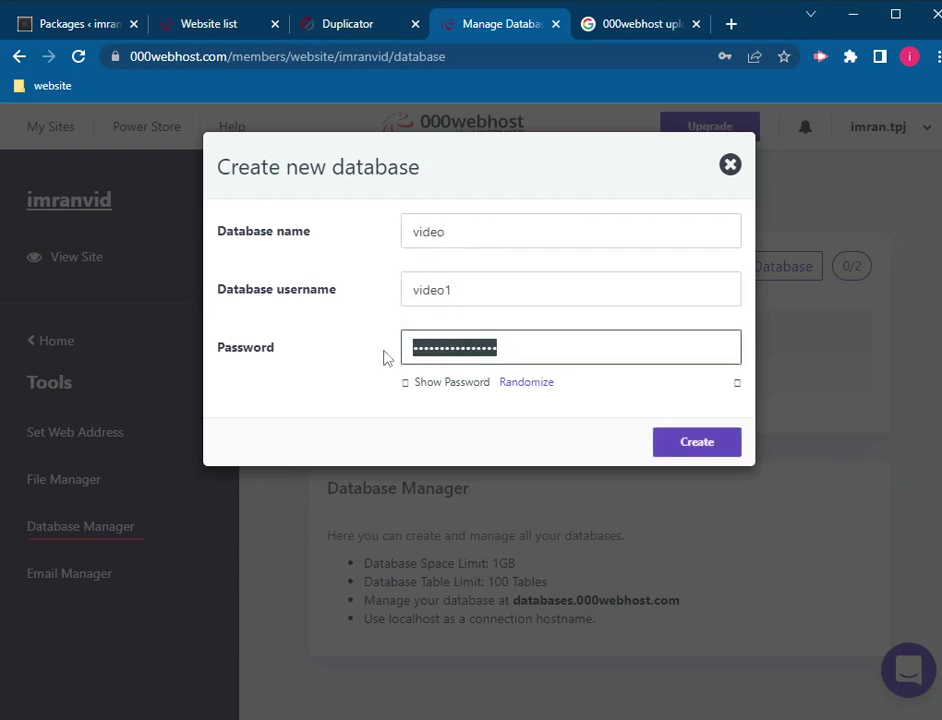
pyautogui.click(385, 357)
pyautogui.click(420, 384)
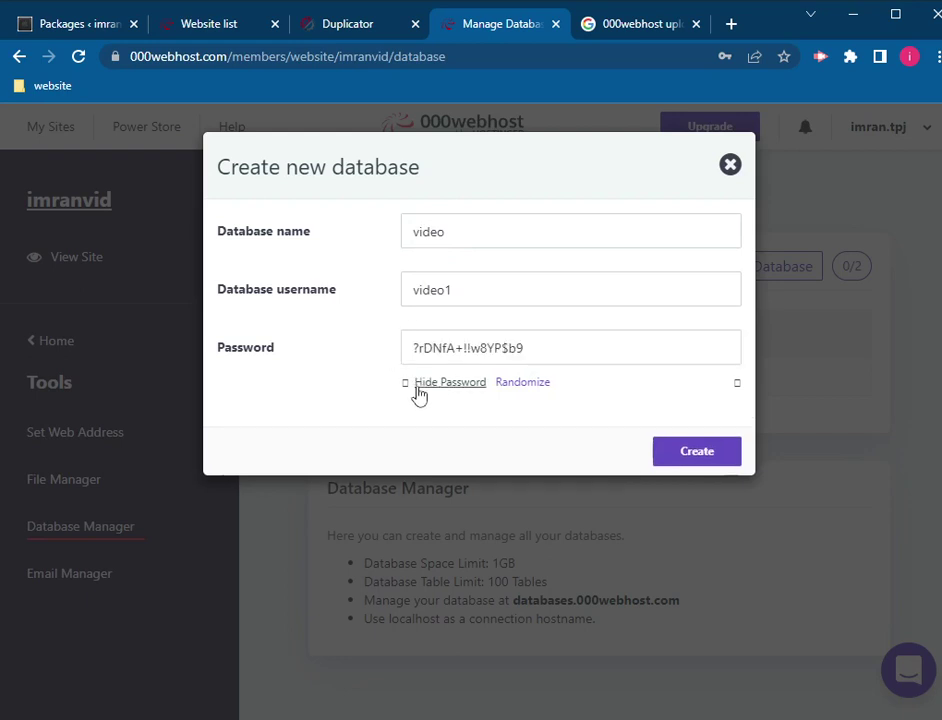
pyautogui.click(697, 452)
pyautogui.hotkey('alt', 'Tab')
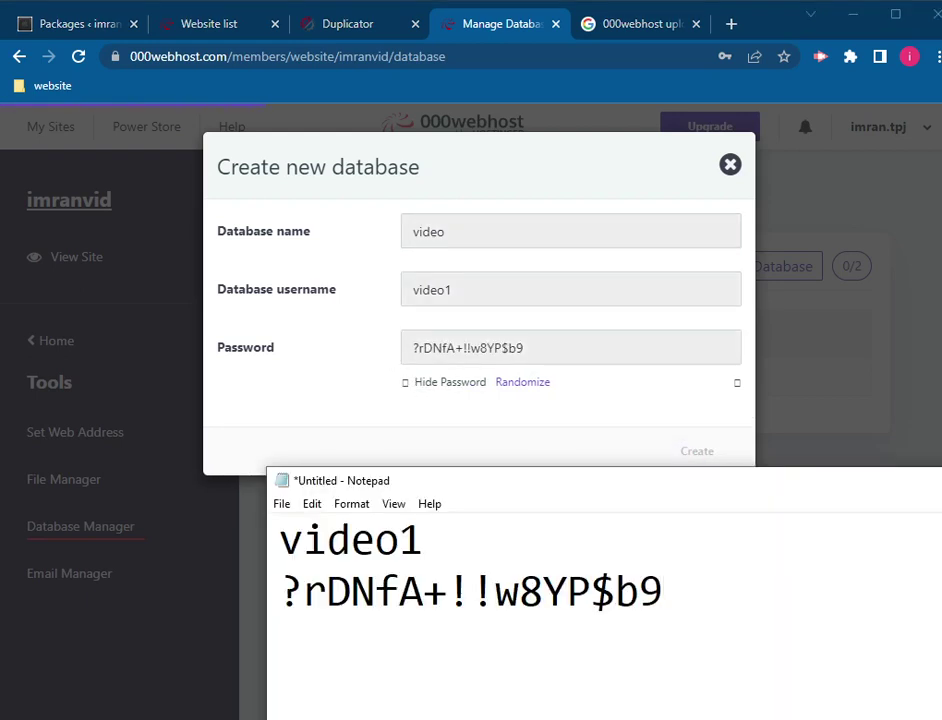
pyautogui.hotkey('alt', 'Tab')
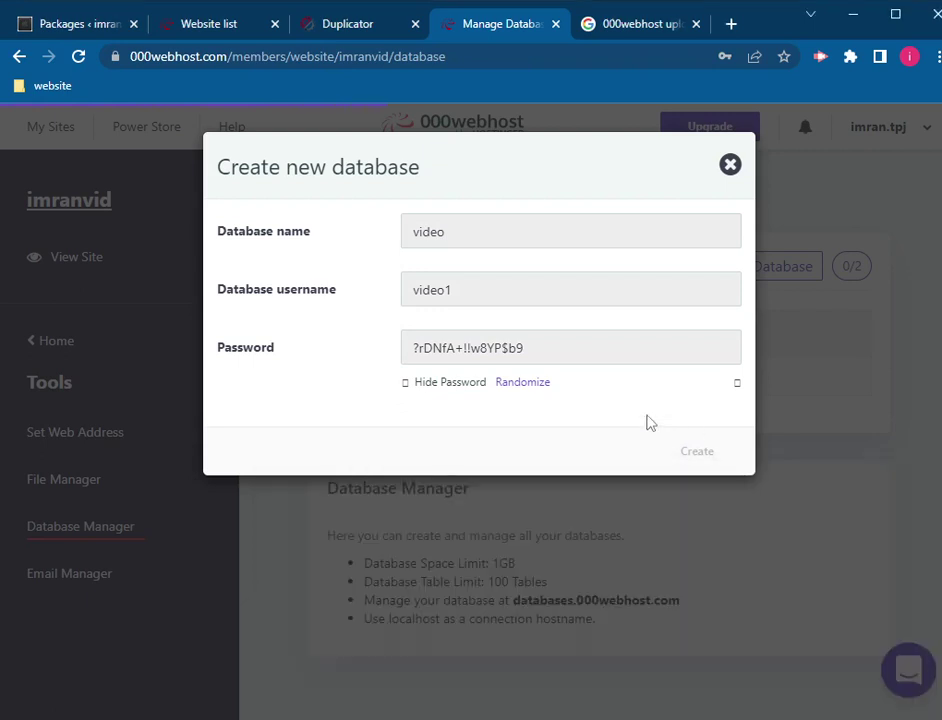
pyautogui.click(700, 460)
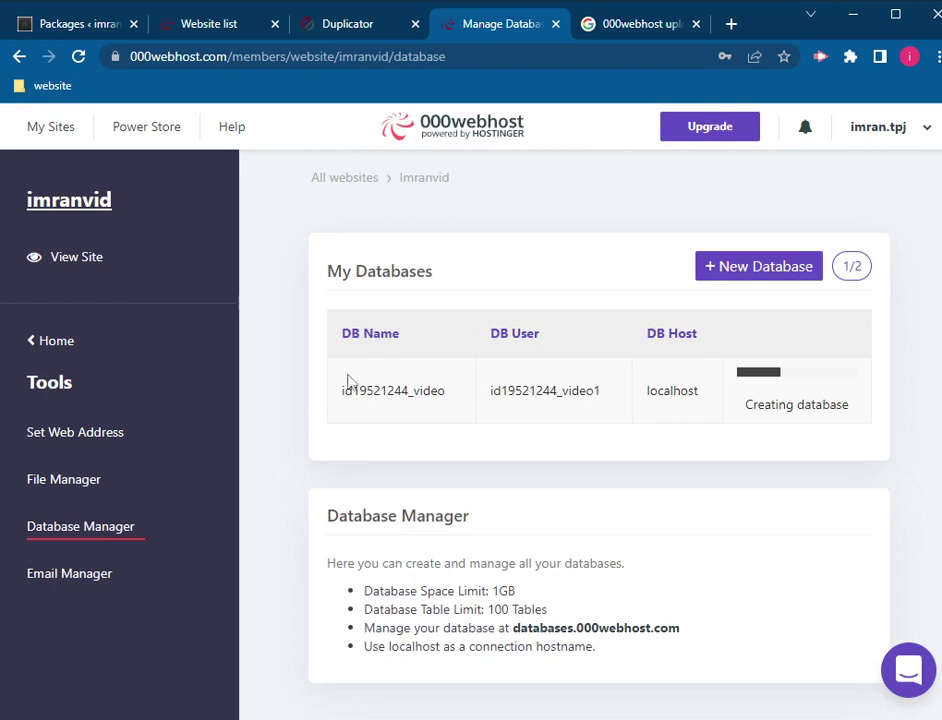
# Step: Copy the full name of the new video database into the Database field of the Duplicator installer's setup
pyautogui.moveTo(340, 395); pyautogui.dragTo(449, 398)
pyautogui.hotkey('ctrl', 'c')
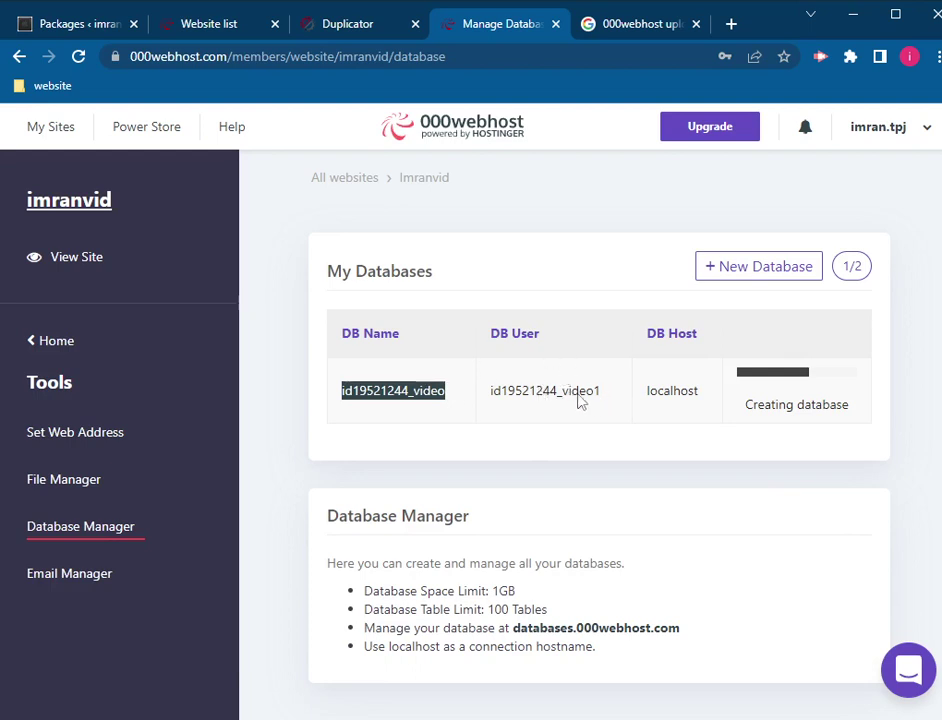
pyautogui.click(356, 28)
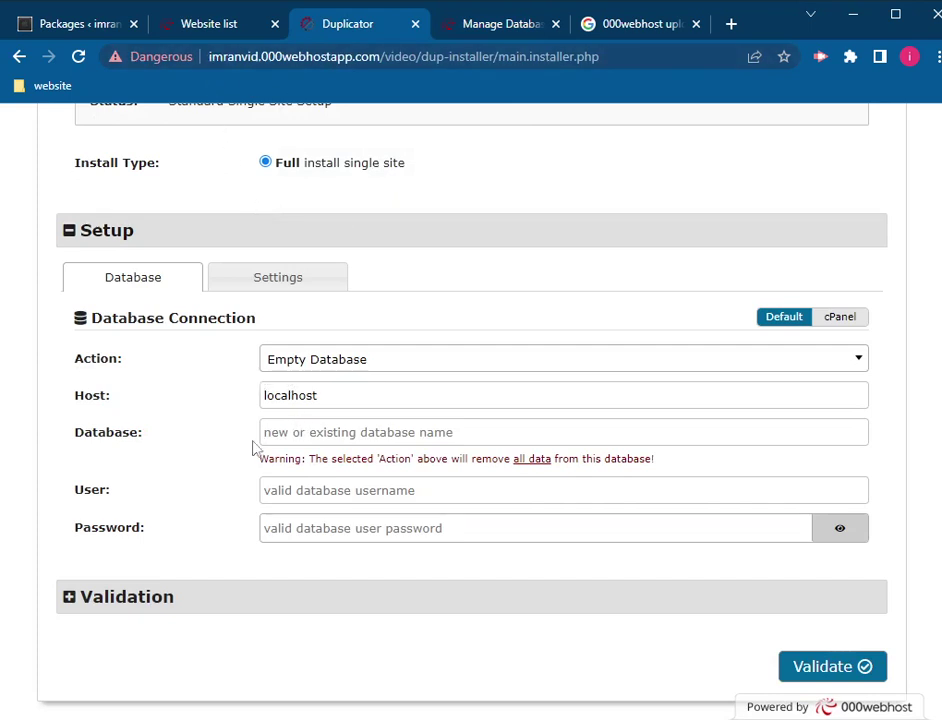
pyautogui.click(514, 36)
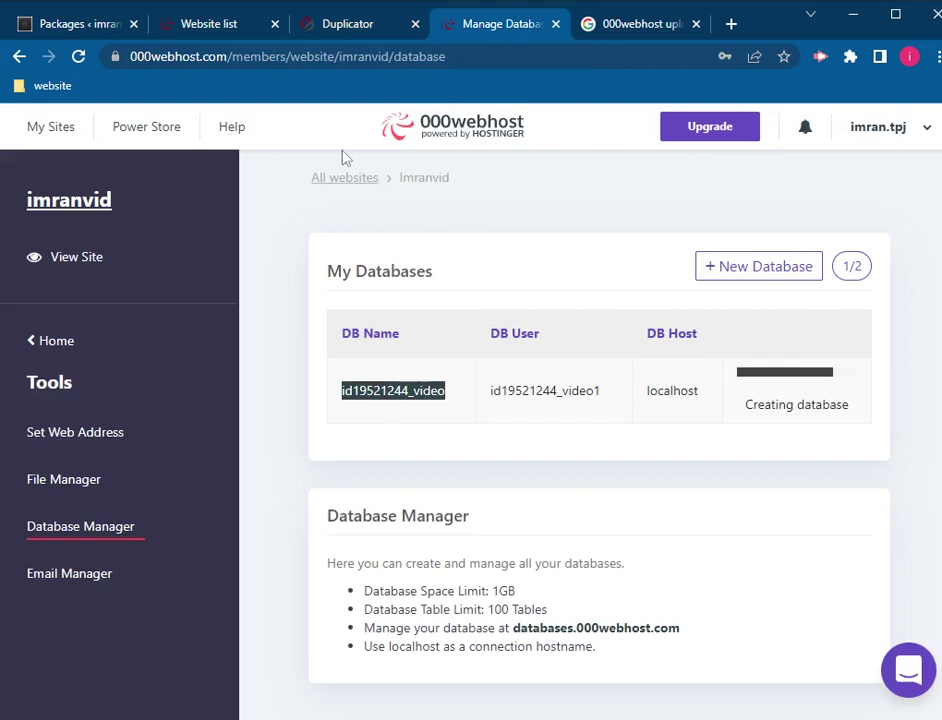
pyautogui.click(342, 30)
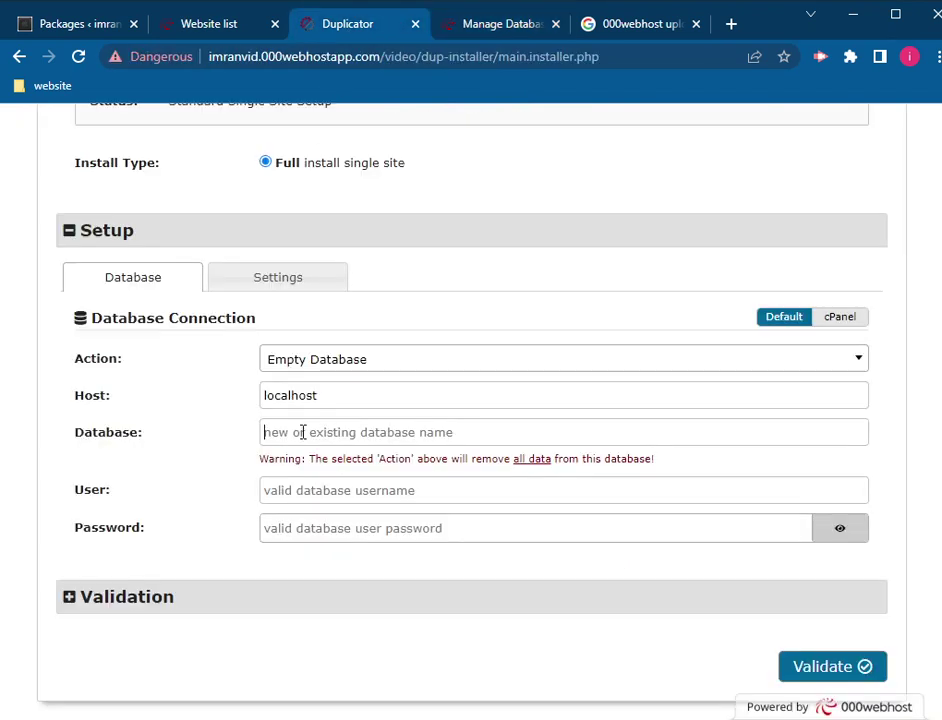
pyautogui.hotkey('ctrl', 'v')
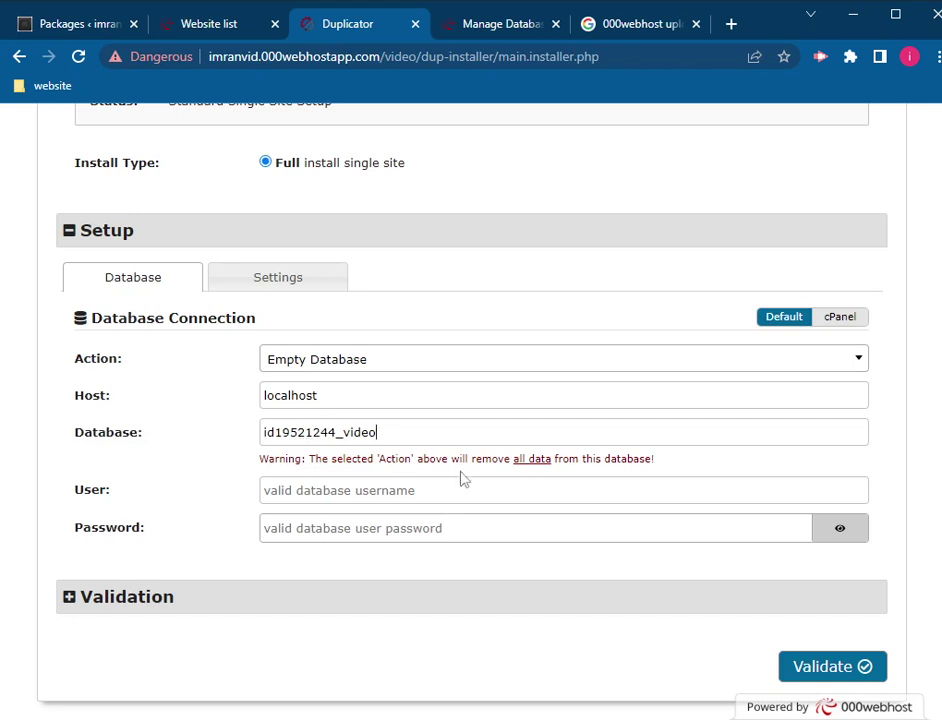
# Step: Copy the full database user name from the Database Manager into the User field of the Duplicator installer
pyautogui.click(492, 36)
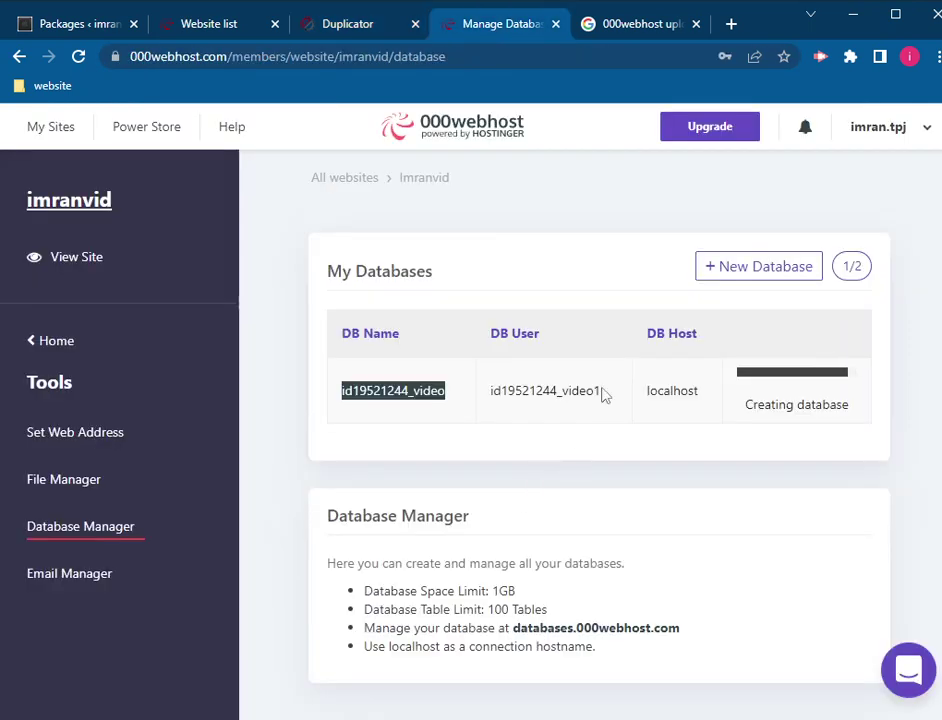
pyautogui.moveTo(600, 391); pyautogui.dragTo(490, 393)
pyautogui.hotkey('ctrl', 'c')
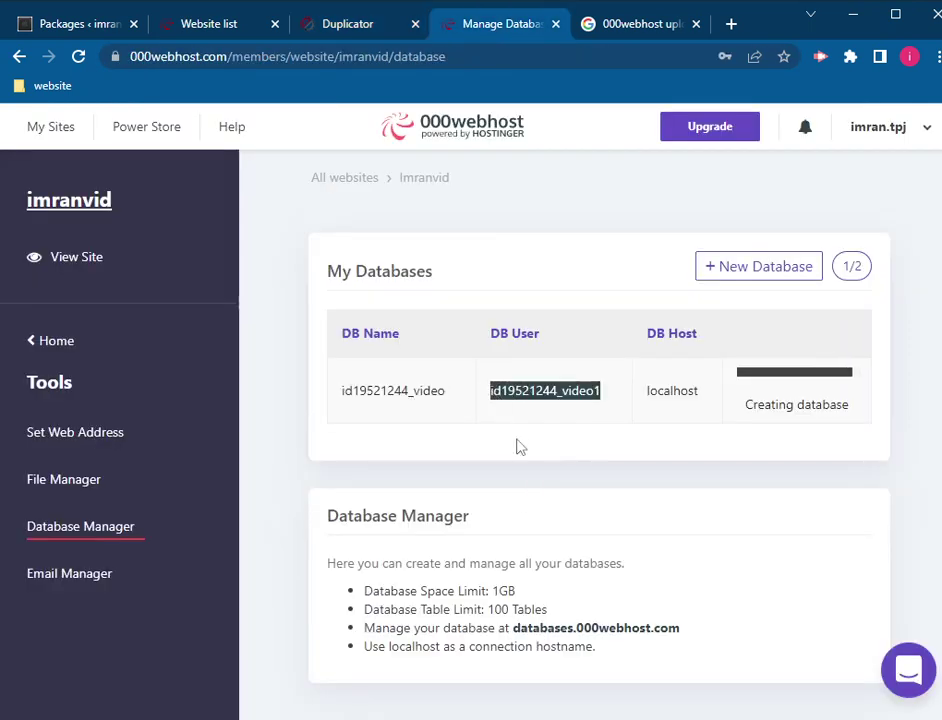
pyautogui.click(328, 24)
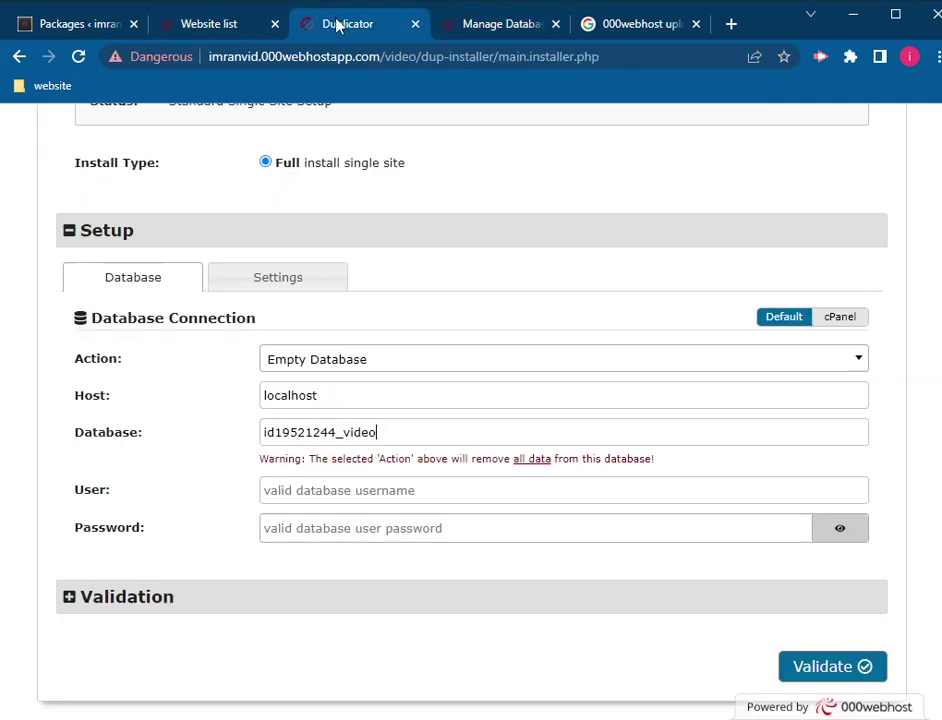
pyautogui.click(368, 490)
pyautogui.hotkey('ctrl', 'v')
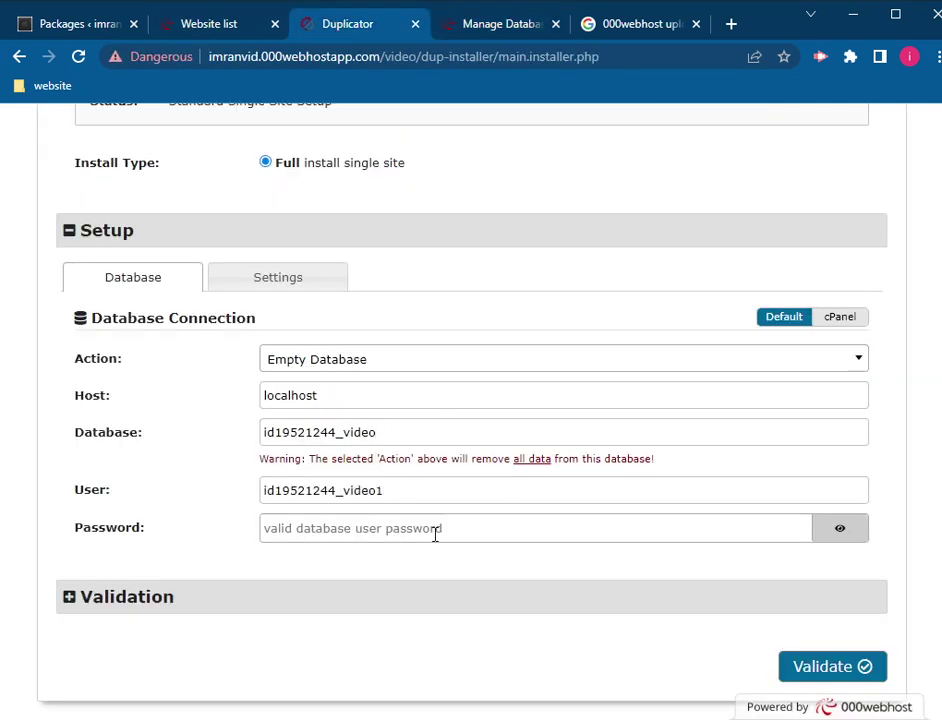
# Step: Copy the database password from the Notepad note into the Password field of the installer's database connection
pyautogui.hotkey('alt', 'Tab')
pyautogui.moveTo(658, 593); pyautogui.dragTo(281, 601)
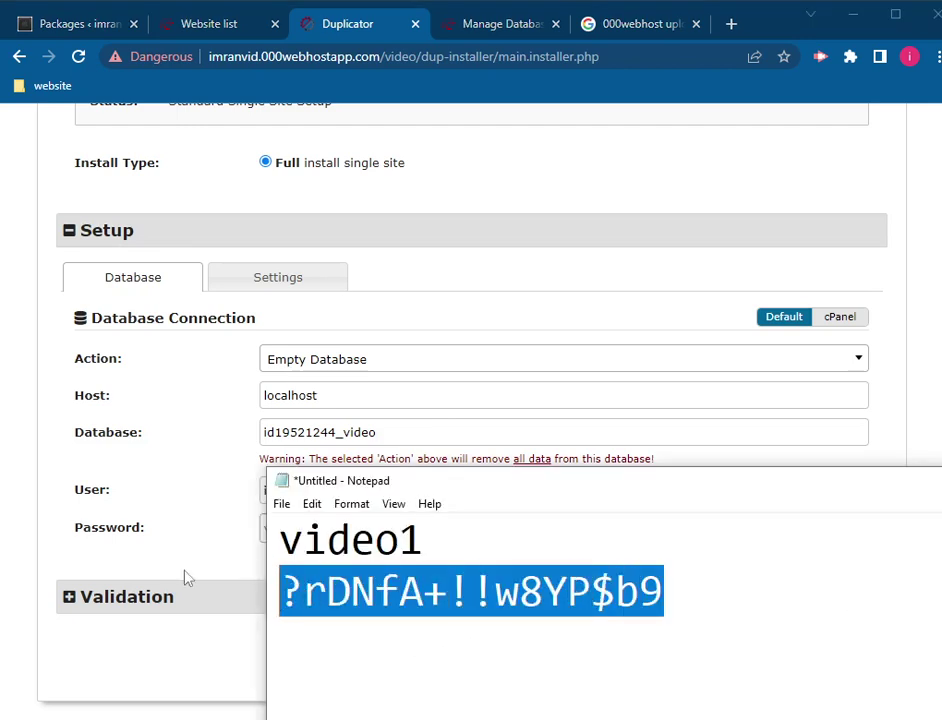
pyautogui.hotkey('alt', 'Tab')
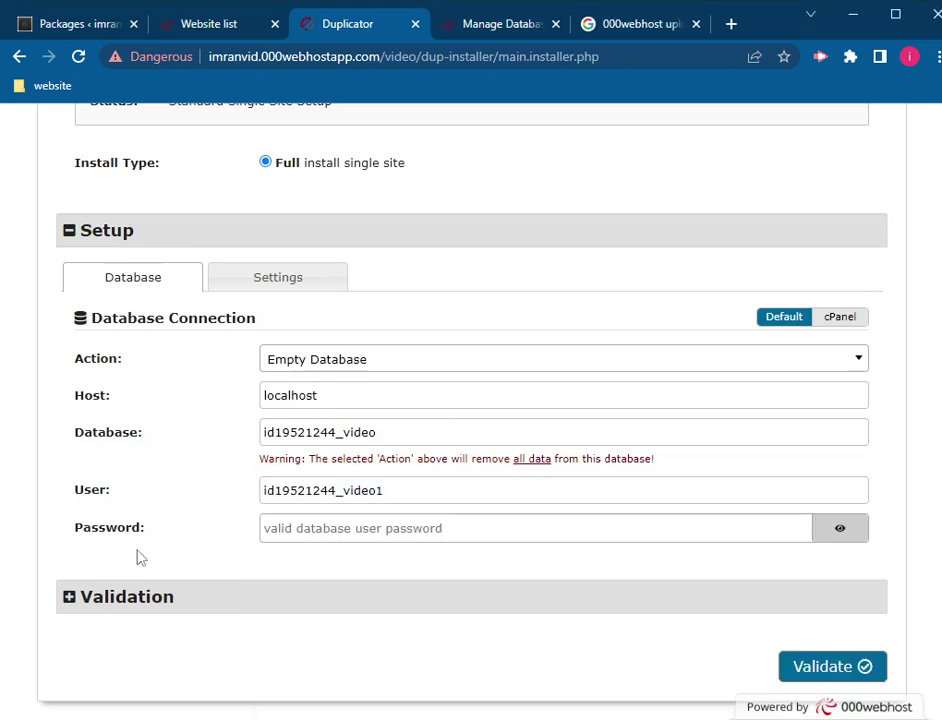
pyautogui.click(292, 535)
pyautogui.hotkey('ctrl', 'v')
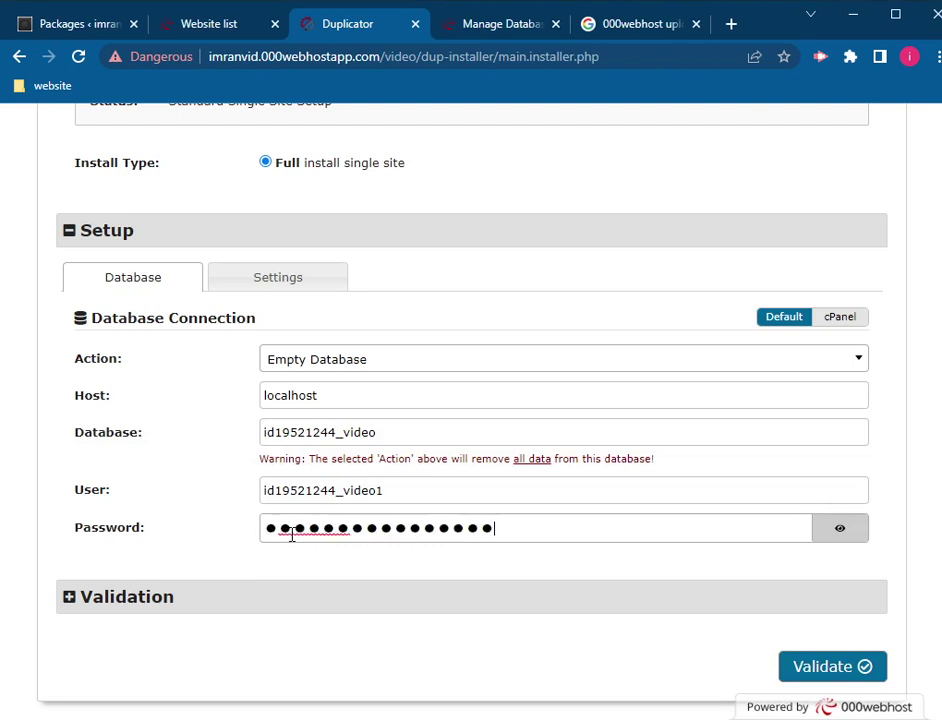
# Step: Validate the installer's database connection, ignore the browser's password warning, and review the validation results and the database's creation status
pyautogui.click(815, 667)
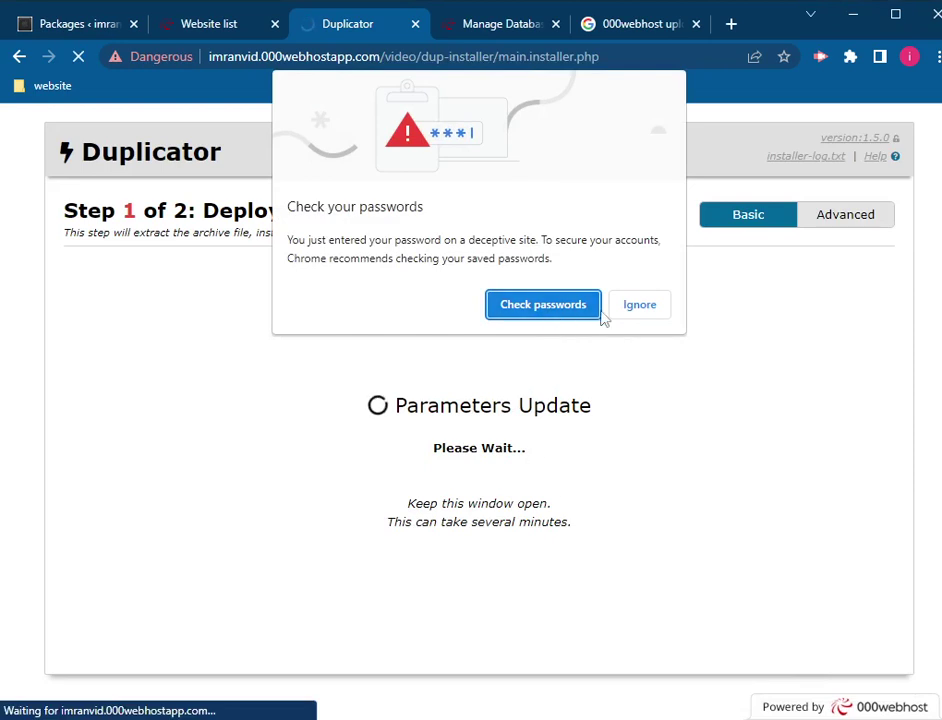
pyautogui.click(626, 308)
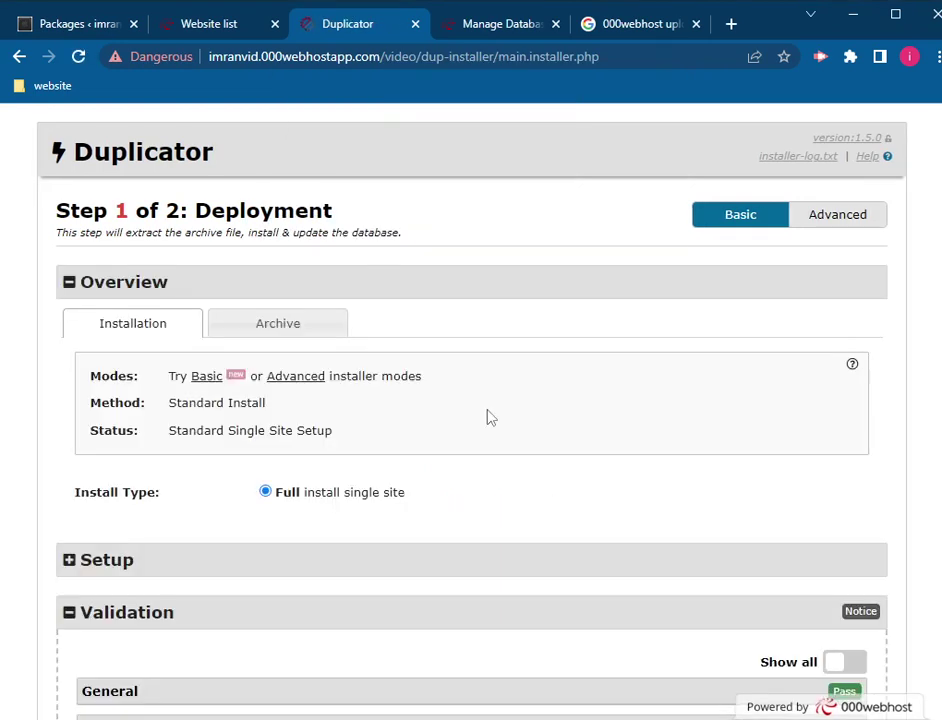
pyautogui.scroll(-1, 452, 463)
pyautogui.scroll(-2, 454, 466)
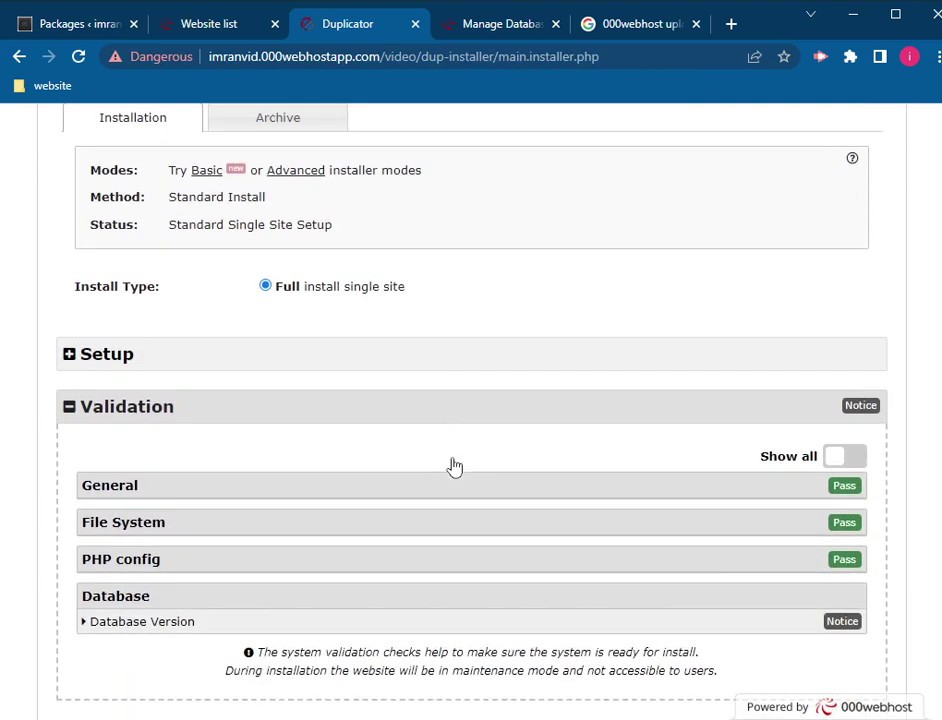
pyautogui.scroll(-1, 453, 463)
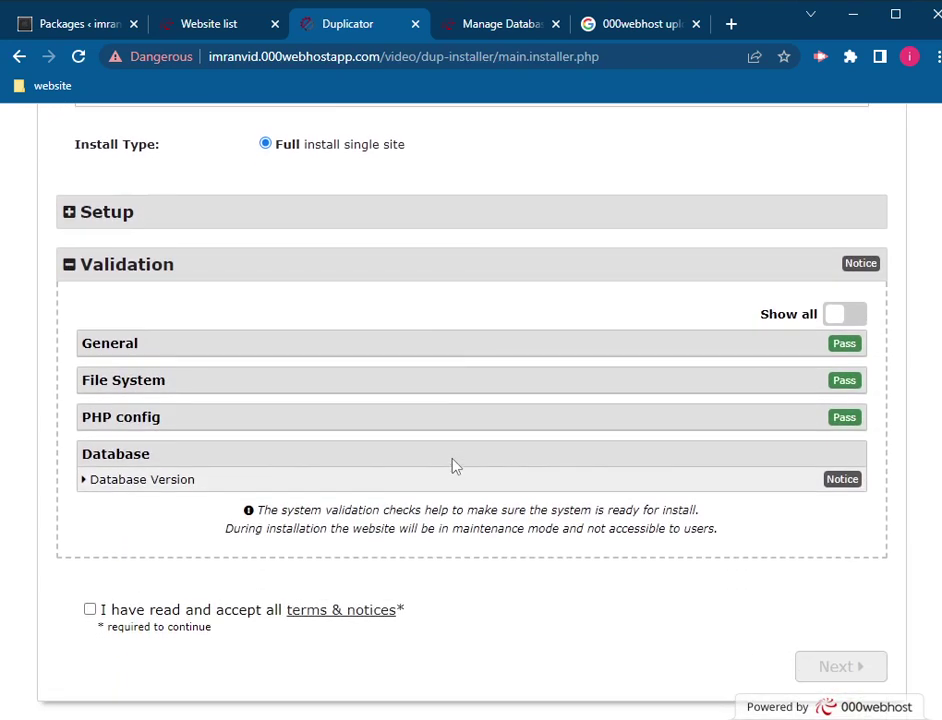
pyautogui.click(482, 30)
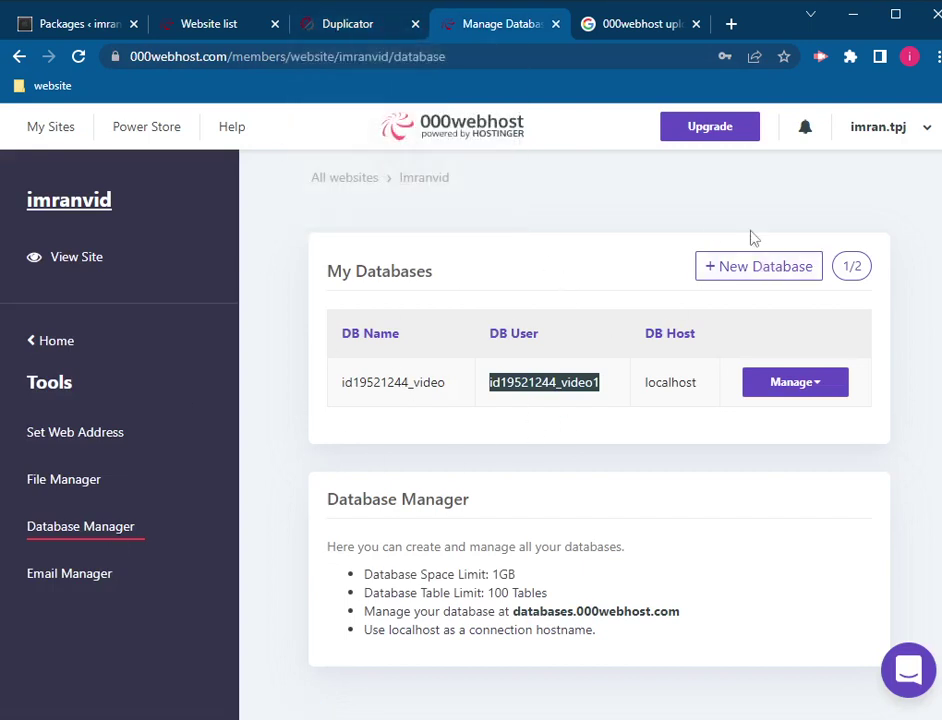
pyautogui.click(347, 23)
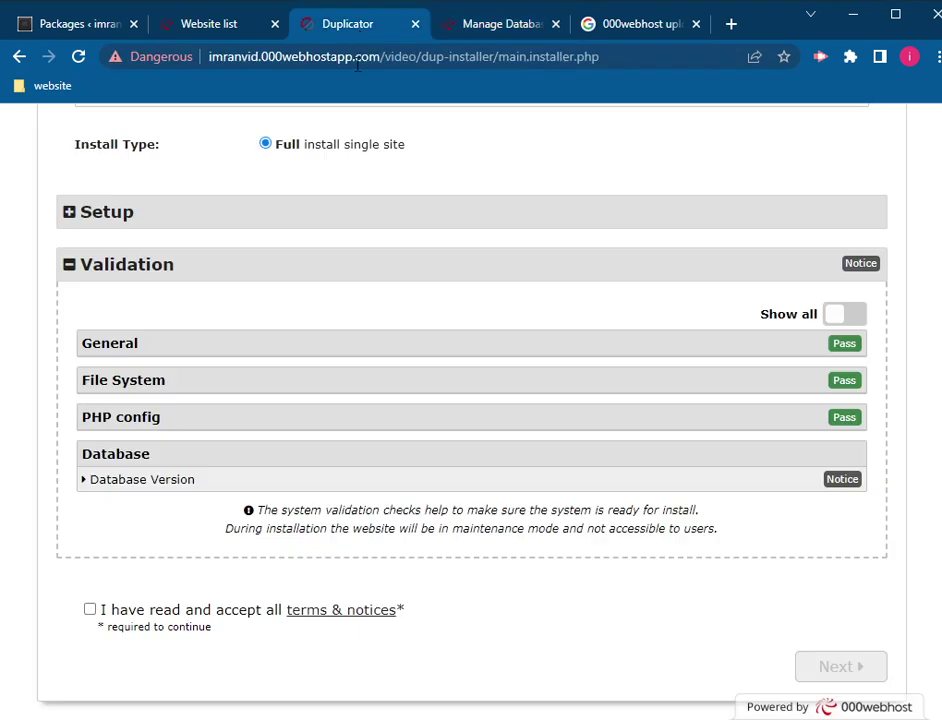
# Step: Accept the terms and notices and run the Duplicator installation with the listed site and database settings
pyautogui.click(90, 609)
pyautogui.click(801, 668)
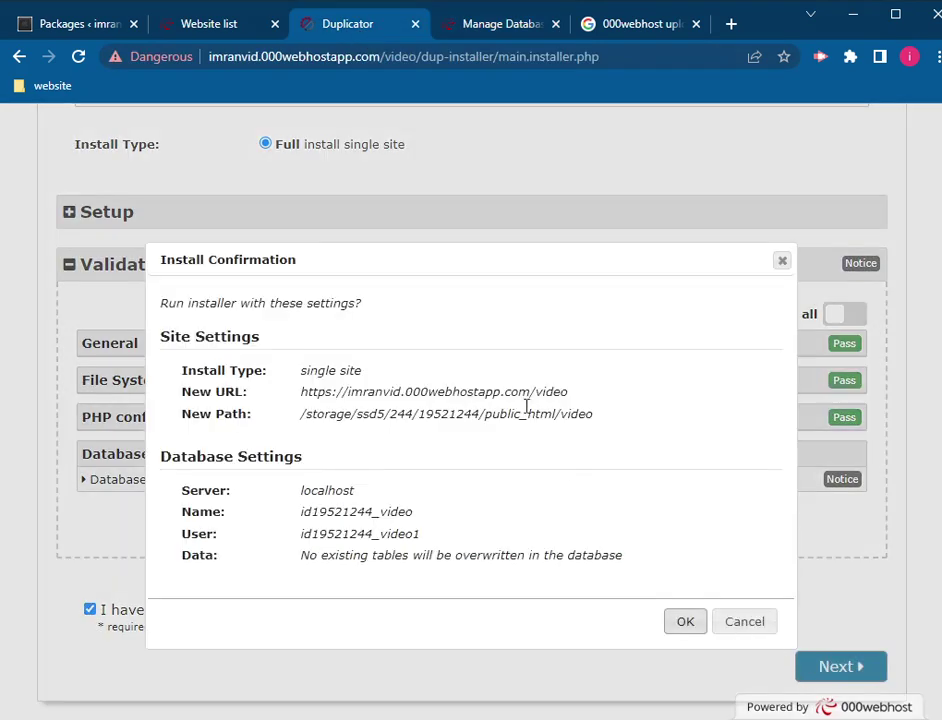
pyautogui.click(686, 623)
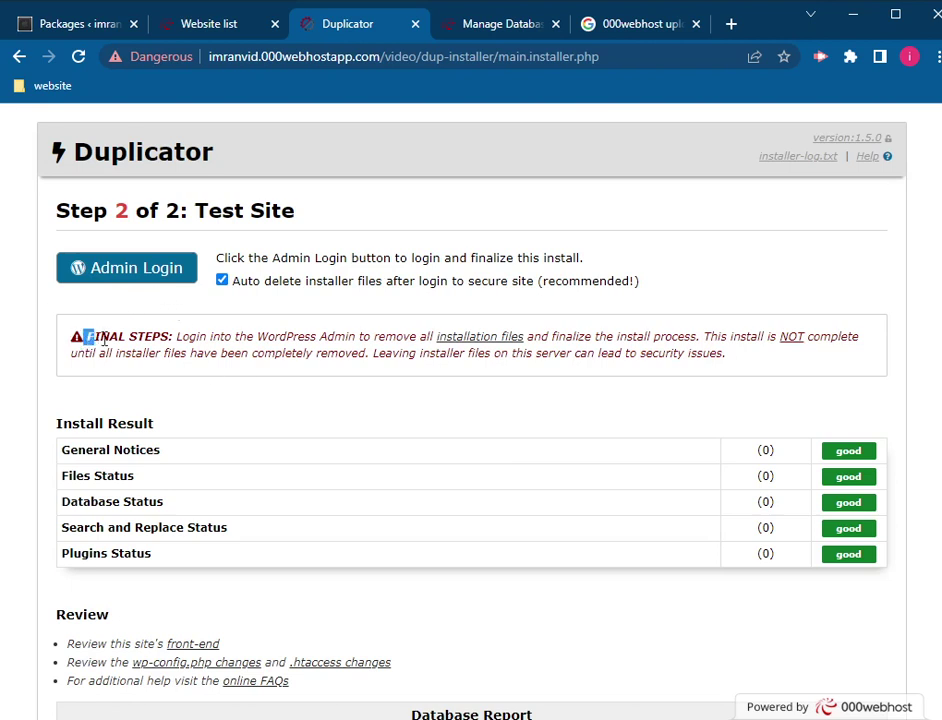
# Step: Read the installer's final steps note, switch to FileZilla, and refresh the remote /public_html/video folder to examine the installed files
pyautogui.moveTo(76, 336); pyautogui.dragTo(779, 362)
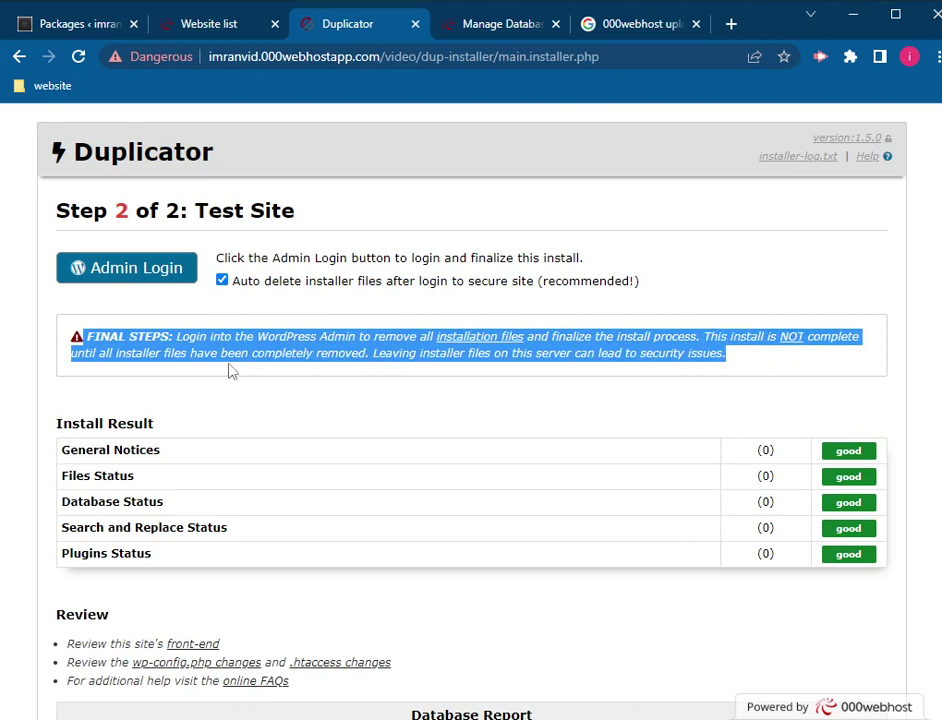
pyautogui.hotkey('alt', 'Tab')
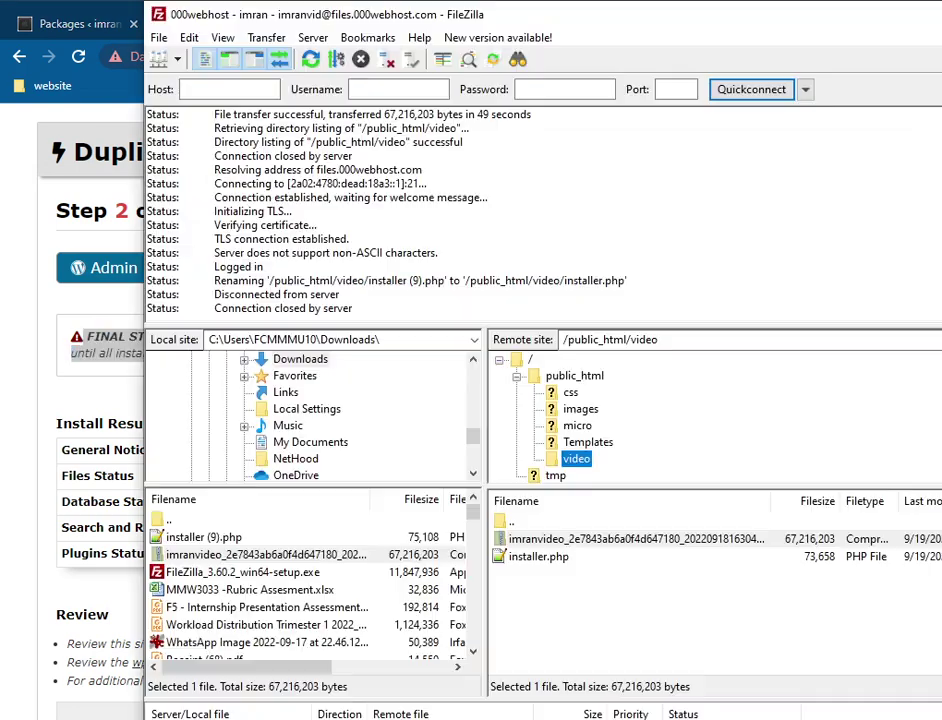
pyautogui.click(538, 555)
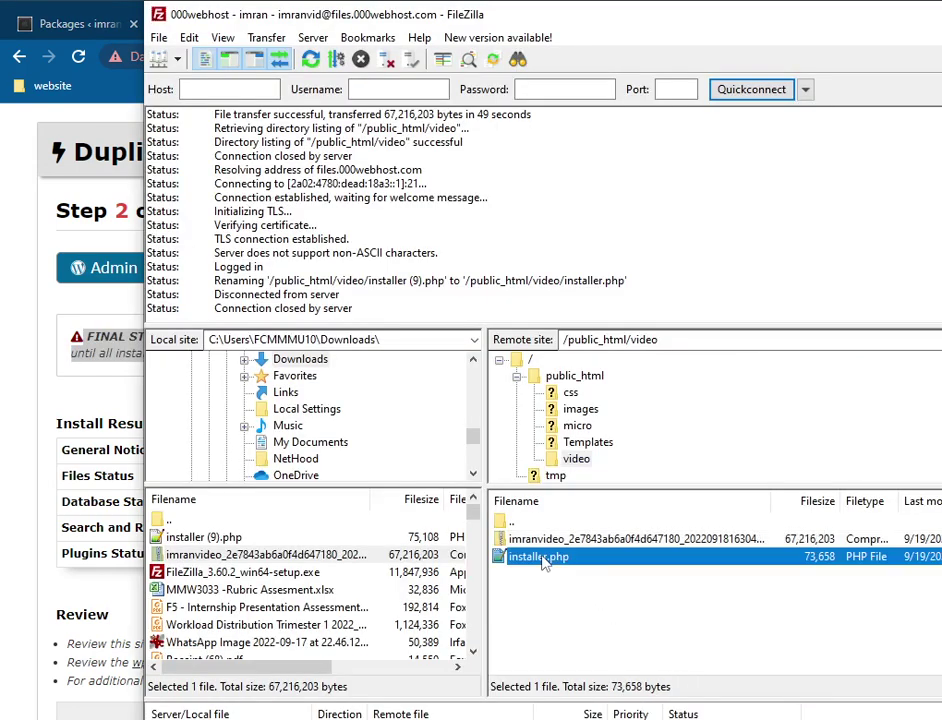
pyautogui.click(540, 540)
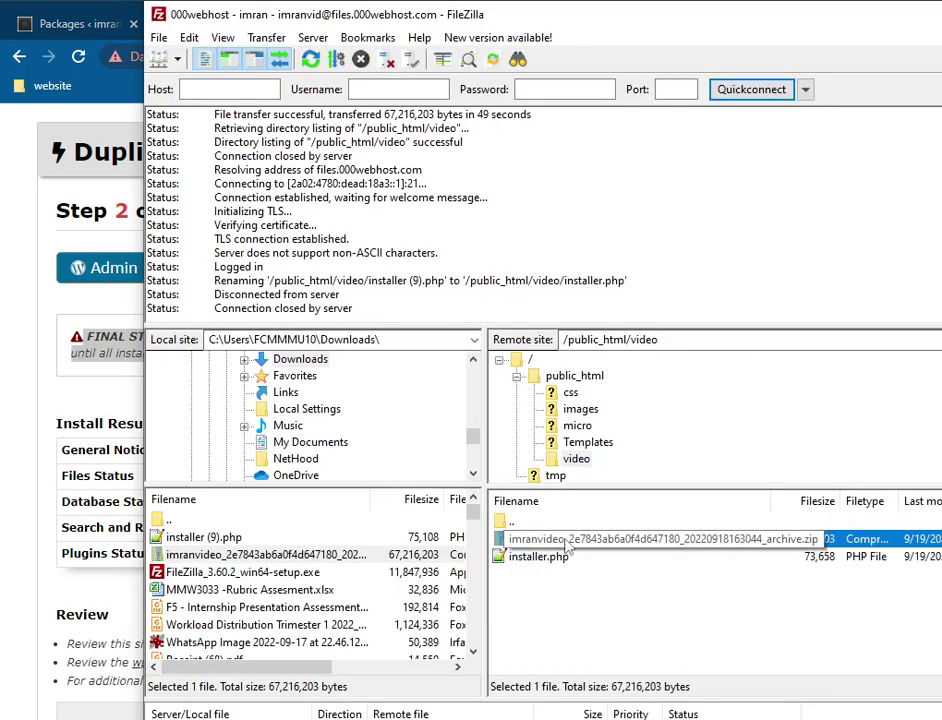
pyautogui.click(558, 604)
pyautogui.rightClick(558, 604)
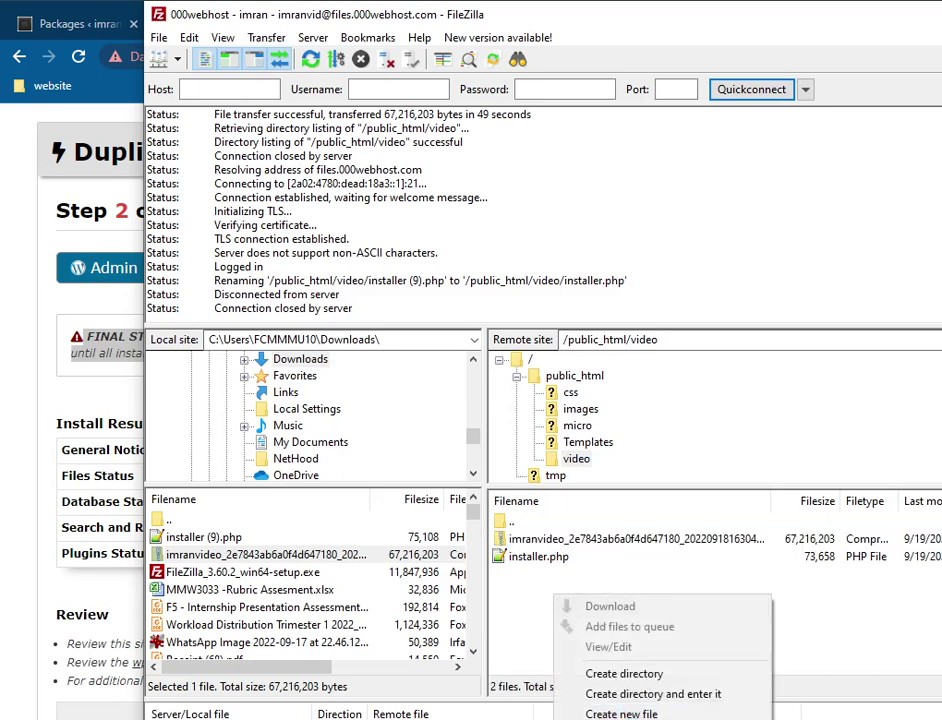
pyautogui.click(615, 719)
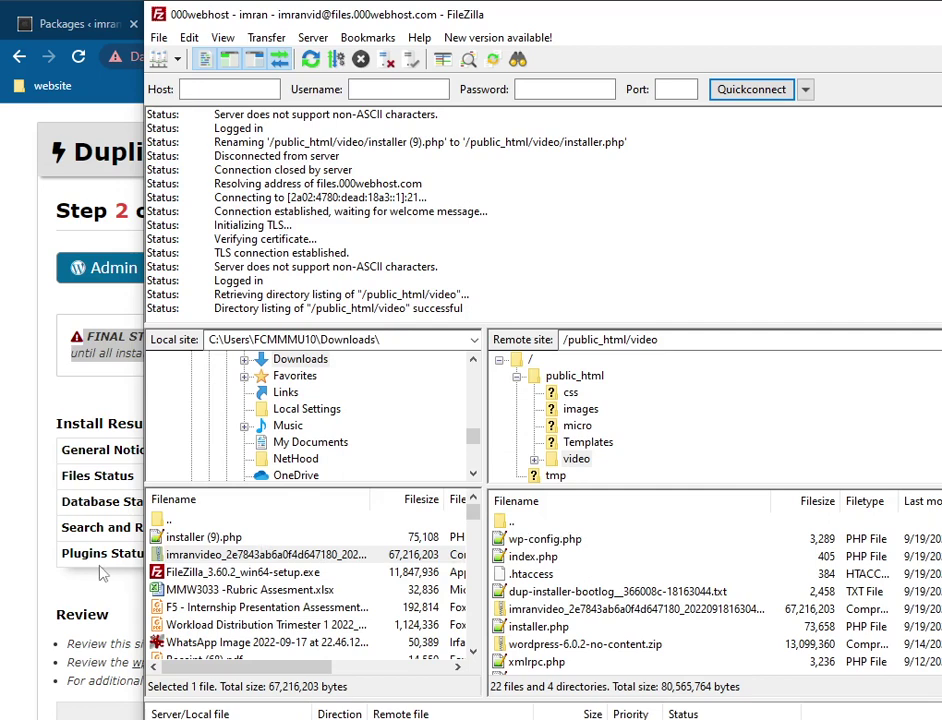
# Step: Switch back to Chrome and open the WordPress admin login from the Duplicator installer, keeping automatic deletion of installer files enabled
pyautogui.click(76, 422)
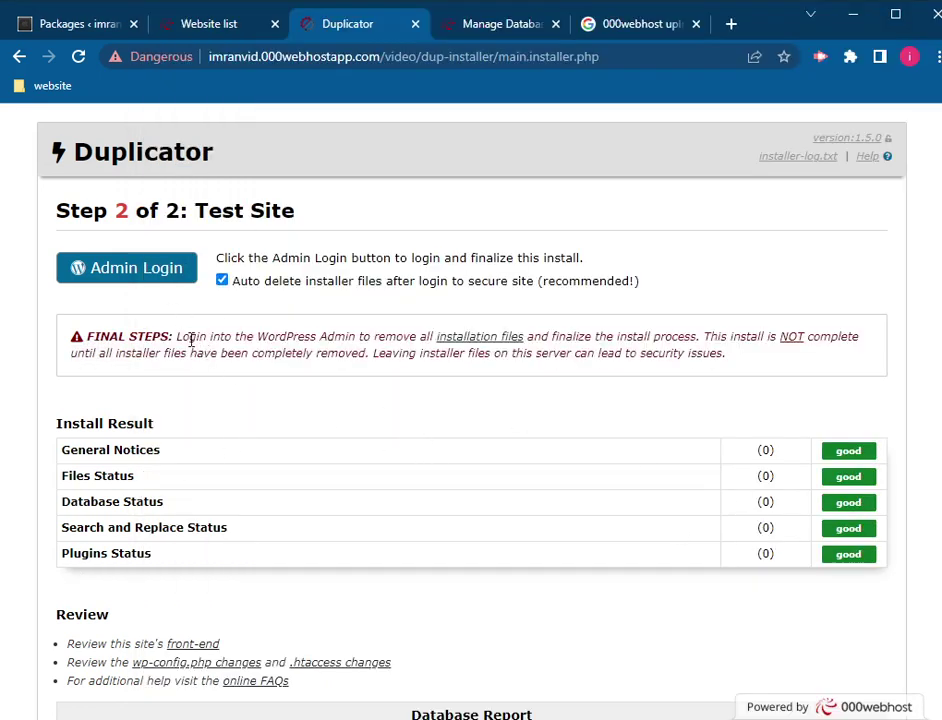
pyautogui.click(158, 272)
pyautogui.click(120, 272)
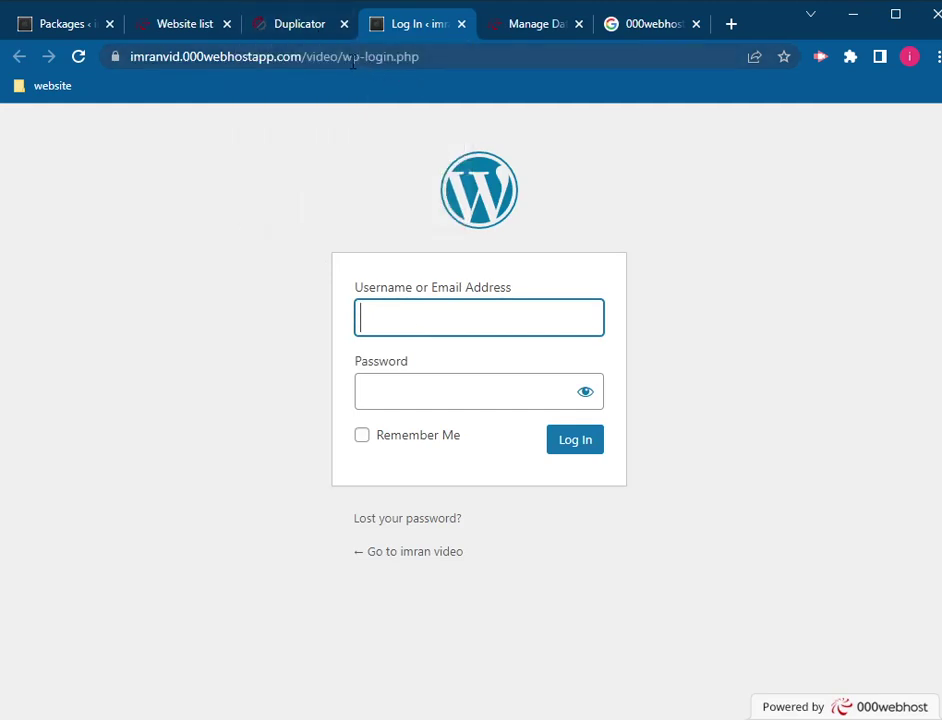
pyautogui.moveTo(344, 57); pyautogui.dragTo(98, 76)
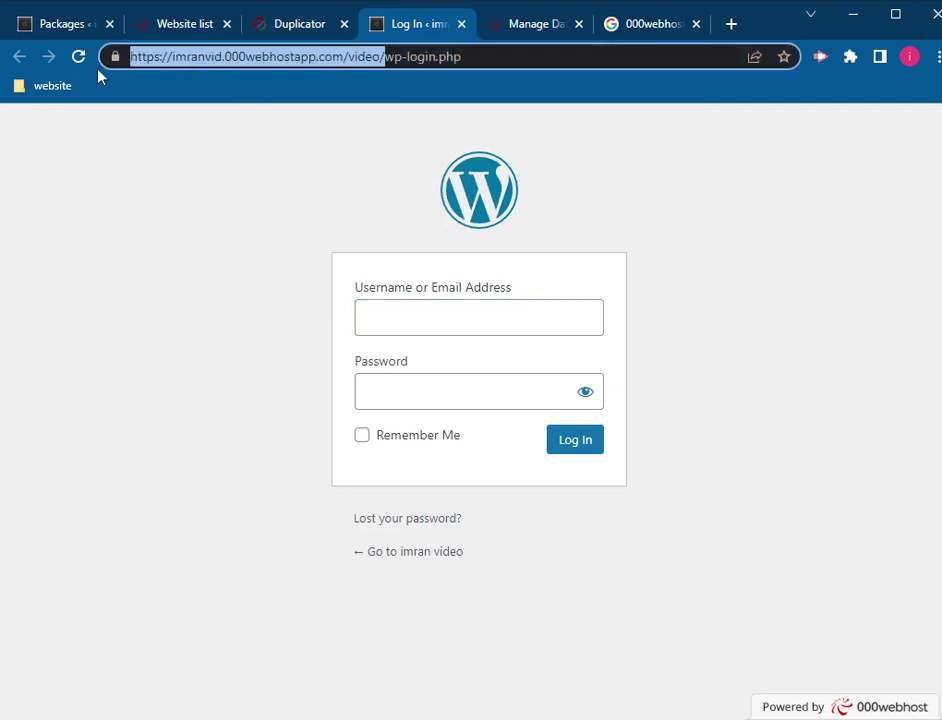
pyautogui.click(385, 57)
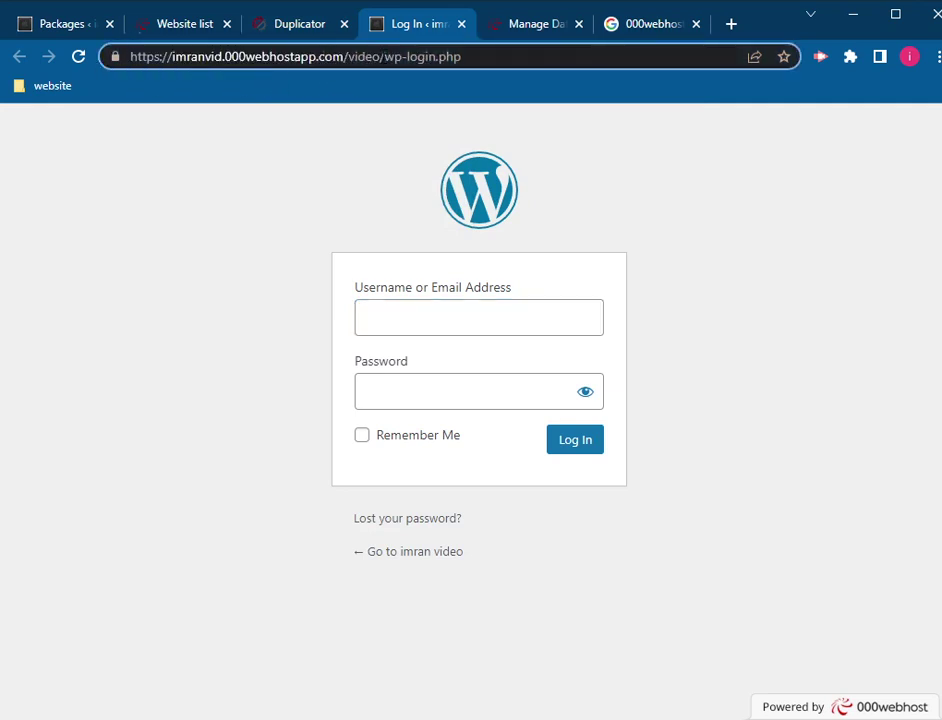
pyautogui.moveTo(381, 57); pyautogui.dragTo(492, 59)
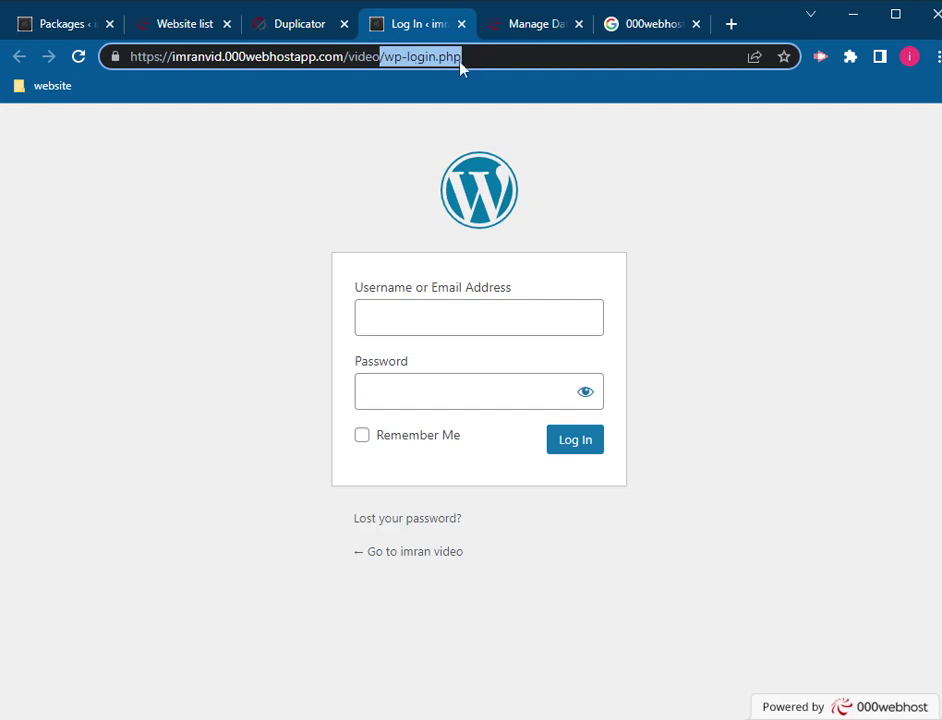
pyautogui.moveTo(385, 57); pyautogui.dragTo(54, 66)
pyautogui.hotkey('ctrl', 'c')
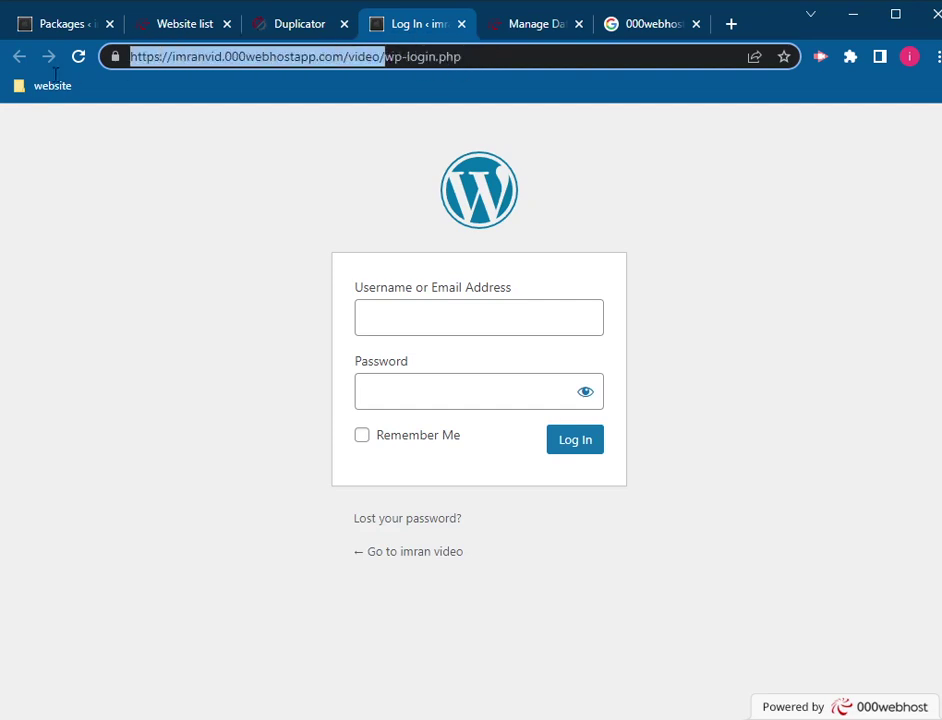
# Step: Load the copied site address in place of the Google upload limit search and continue past the deceptive site warning
pyautogui.click(527, 23)
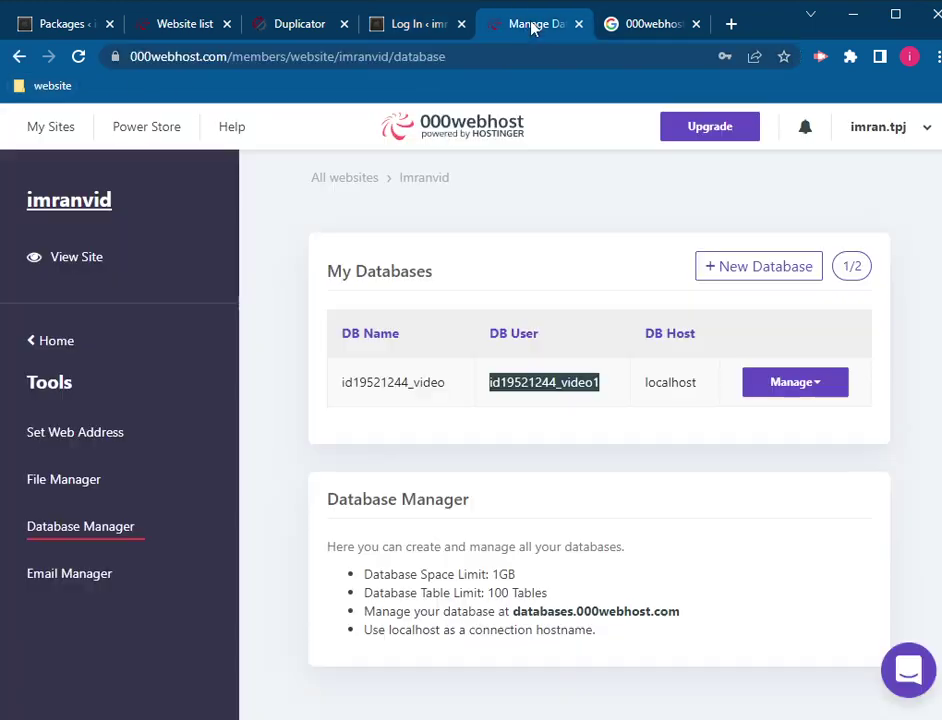
pyautogui.click(634, 24)
pyautogui.click(605, 60)
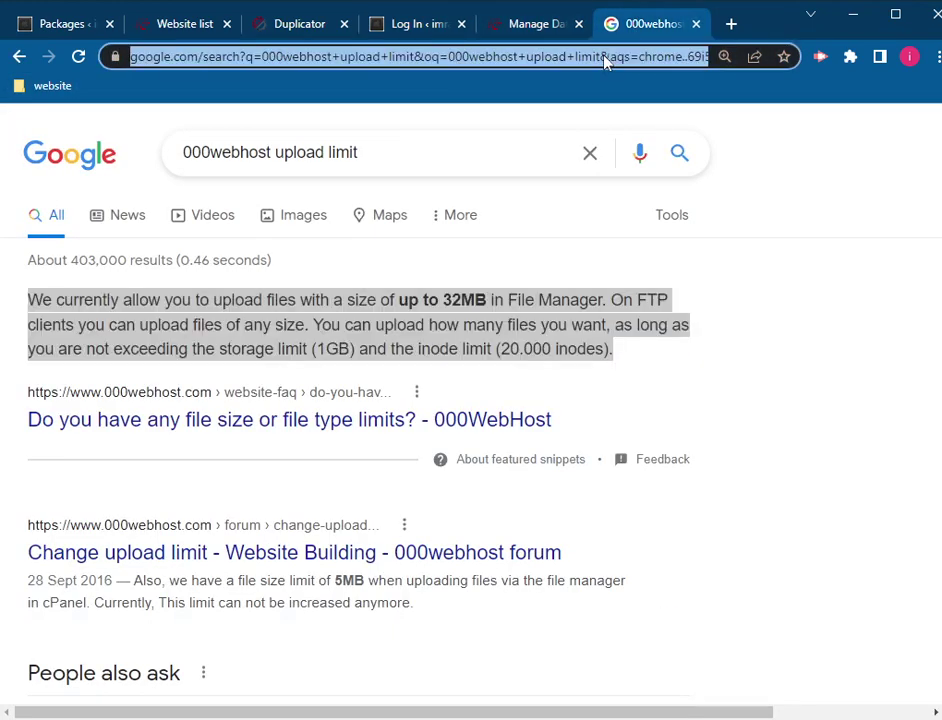
pyautogui.hotkey('ctrl', 'v')
pyautogui.press('Return')
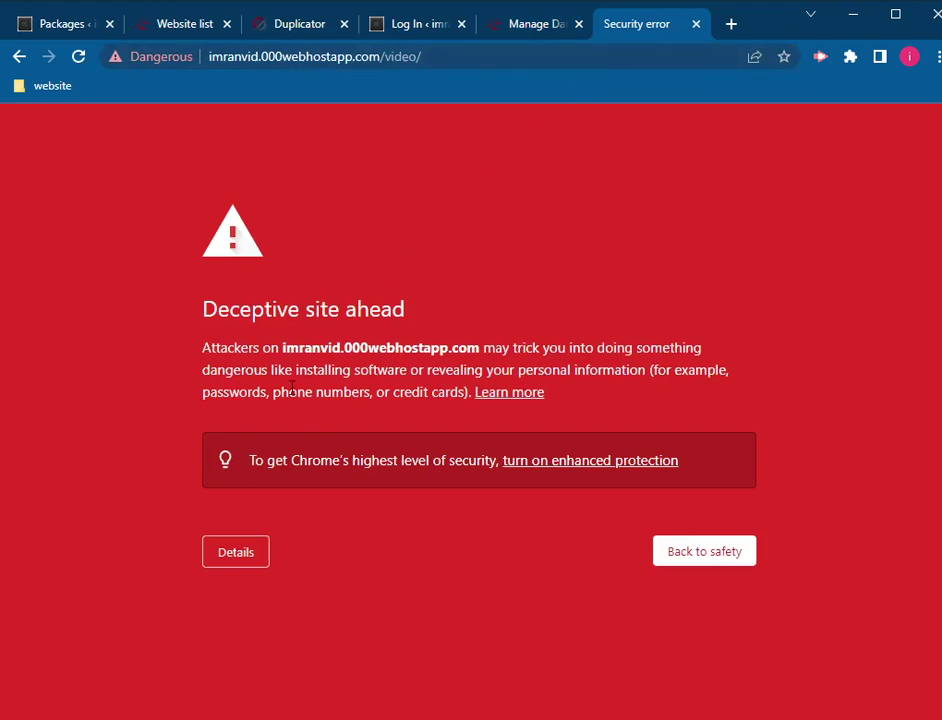
pyautogui.click(236, 552)
pyautogui.scroll(-1, 252, 600)
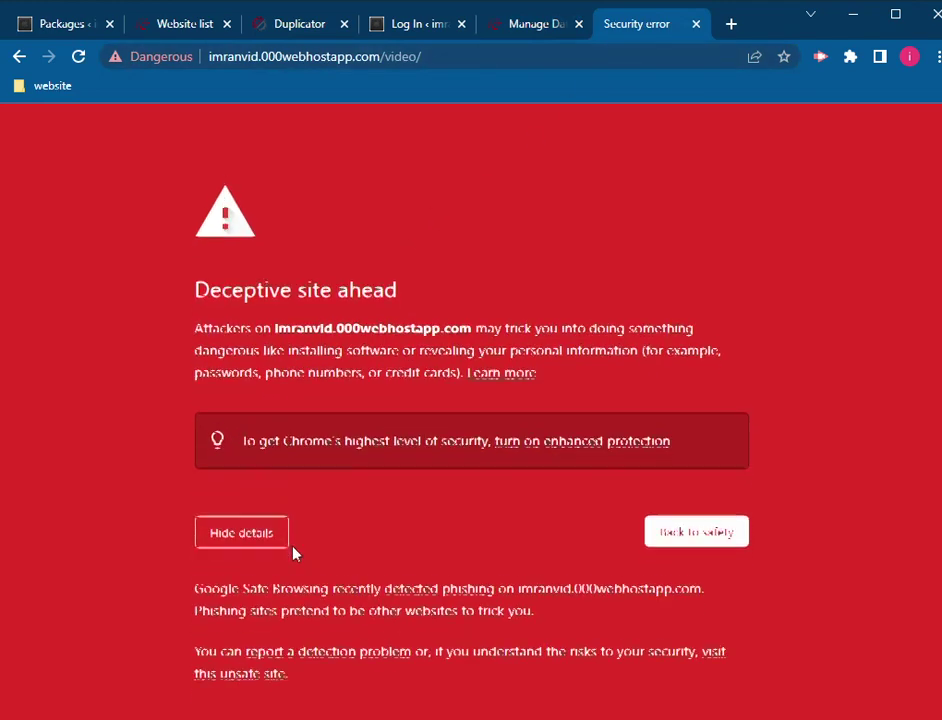
pyautogui.click(250, 665)
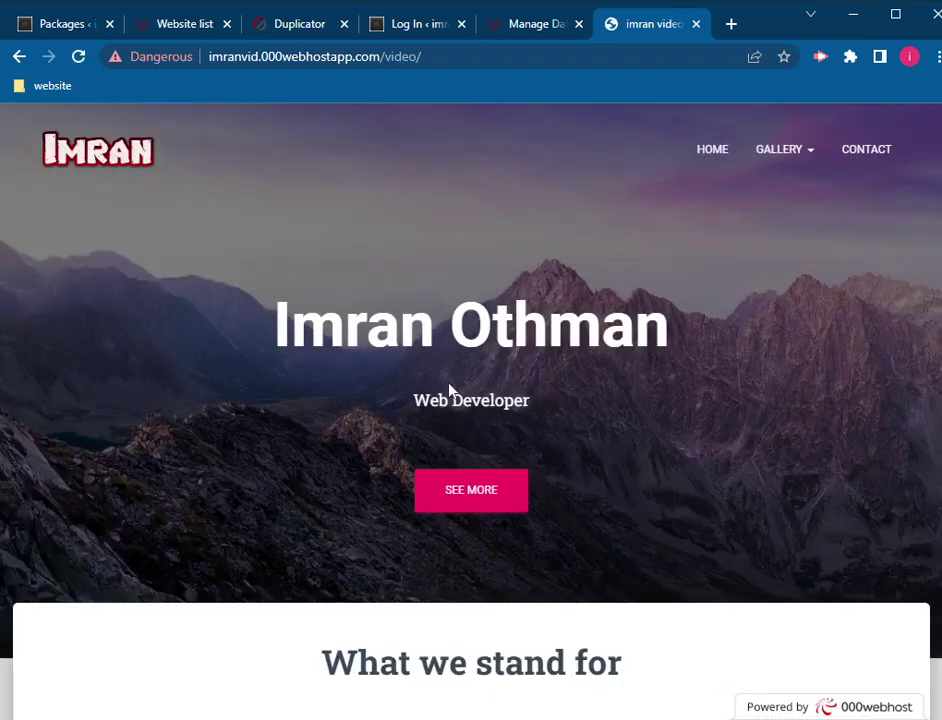
# Step: Open the bookmarked local site localhost/video/ in a new tab and compare its home page and address with the hosted copy
pyautogui.click(477, 50)
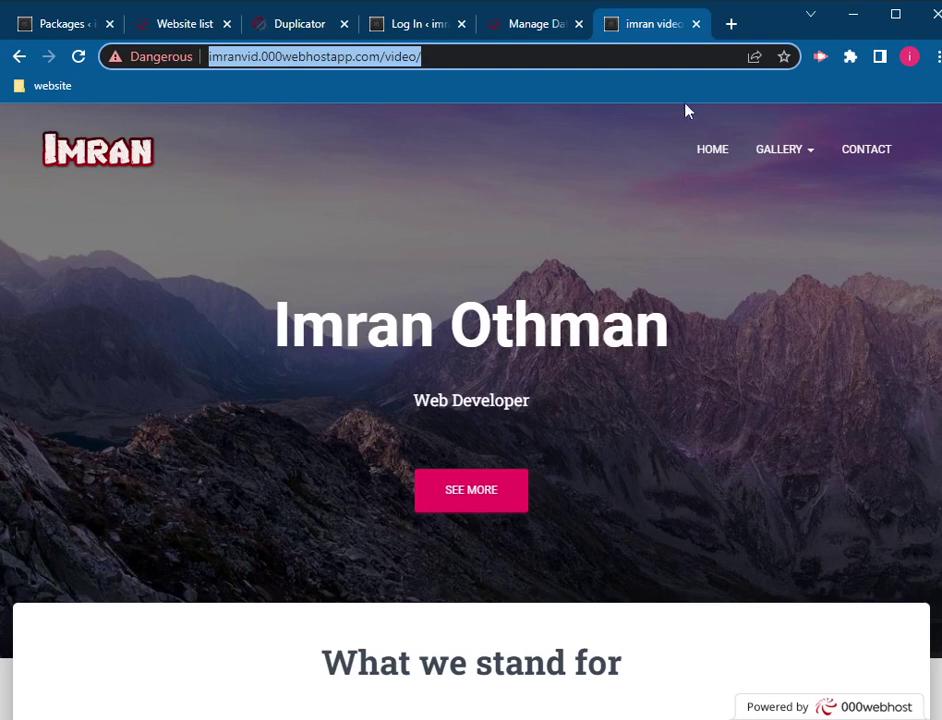
pyautogui.click(731, 24)
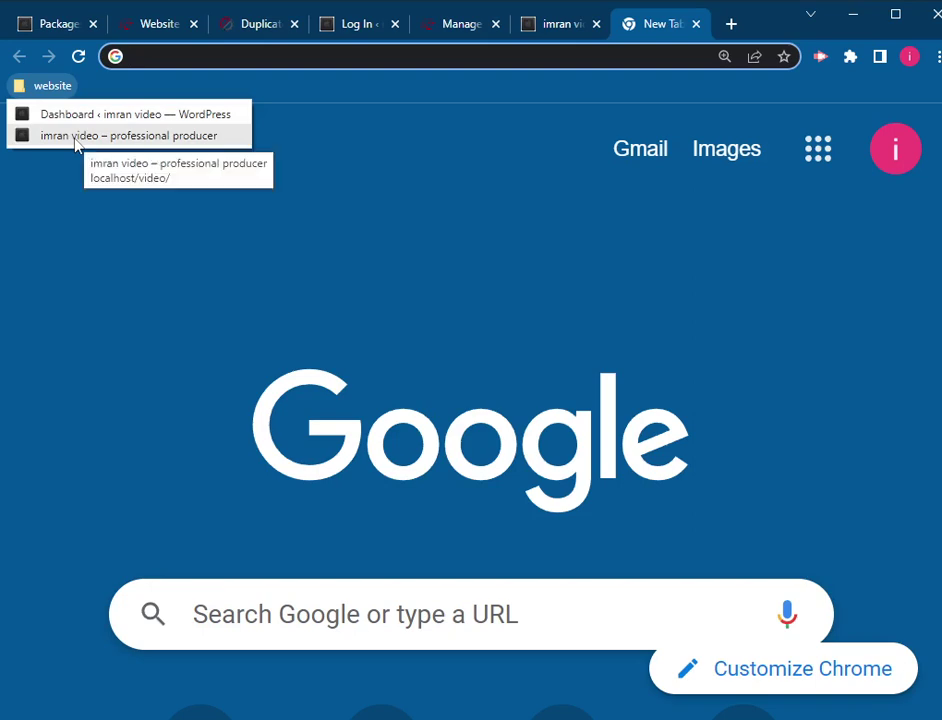
pyautogui.click(76, 145)
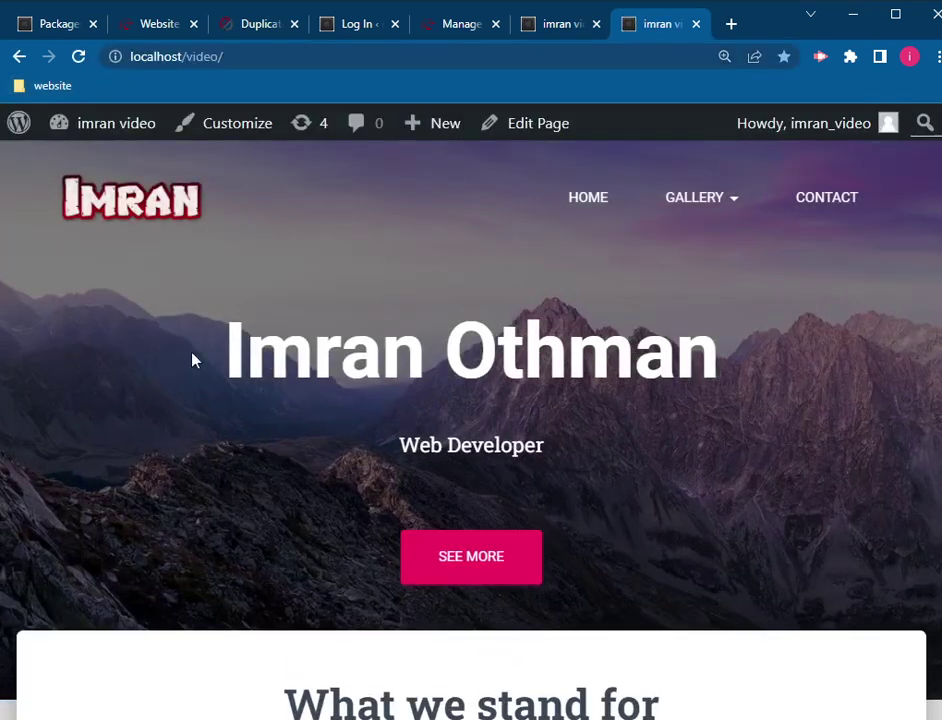
pyautogui.click(559, 30)
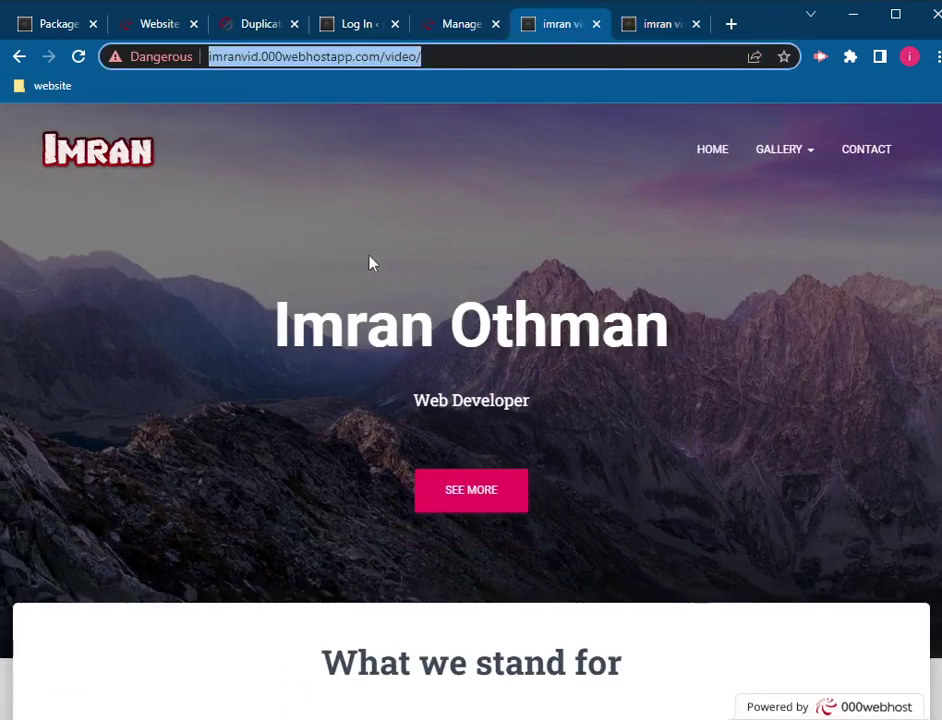
pyautogui.click(205, 57)
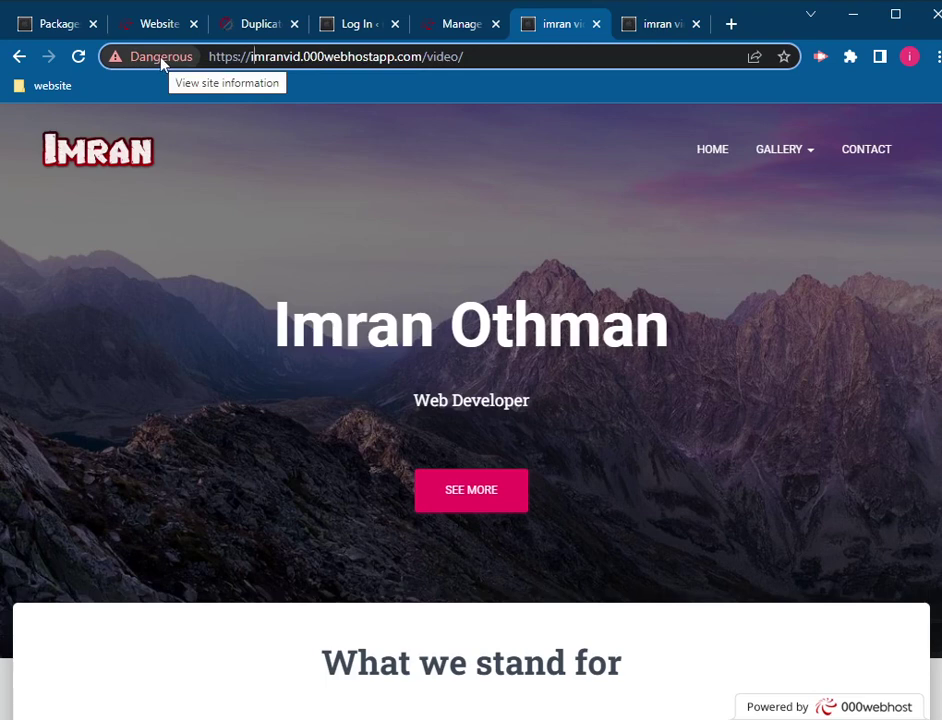
pyautogui.click(630, 25)
pyautogui.click(555, 27)
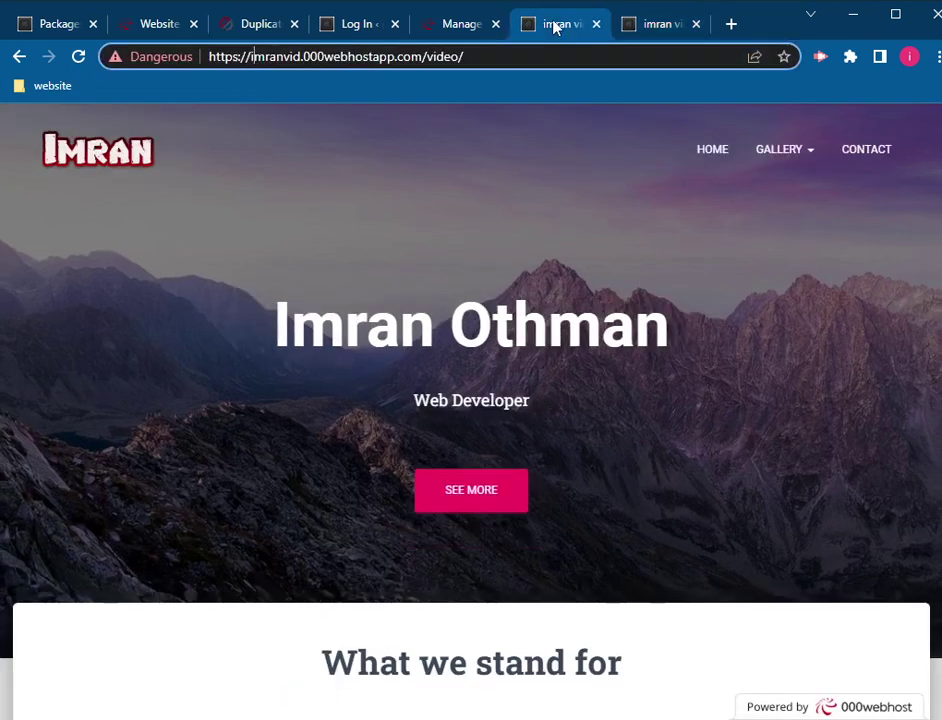
pyautogui.click(460, 27)
pyautogui.click(545, 27)
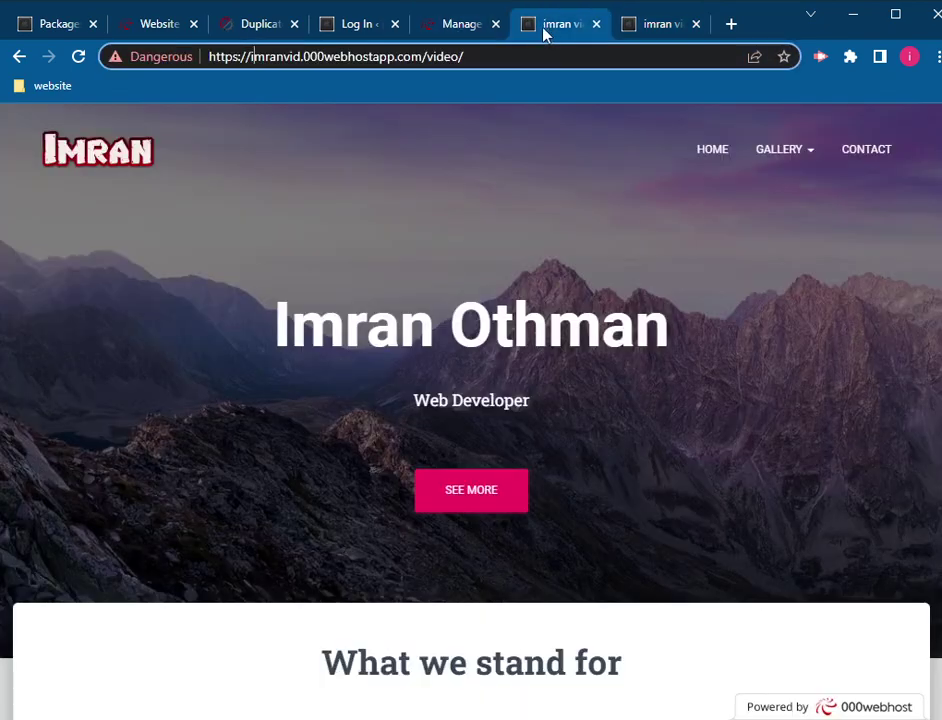
# Step: Return to the hosted site's WordPress login page and activate the Username or Email Address field
pyautogui.click(466, 32)
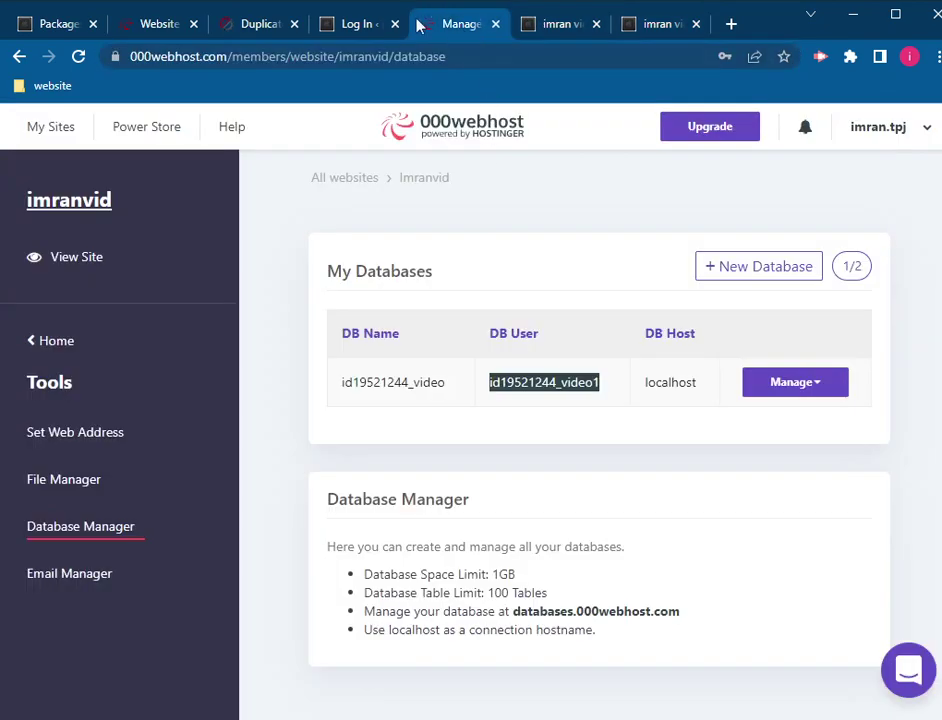
pyautogui.click(357, 25)
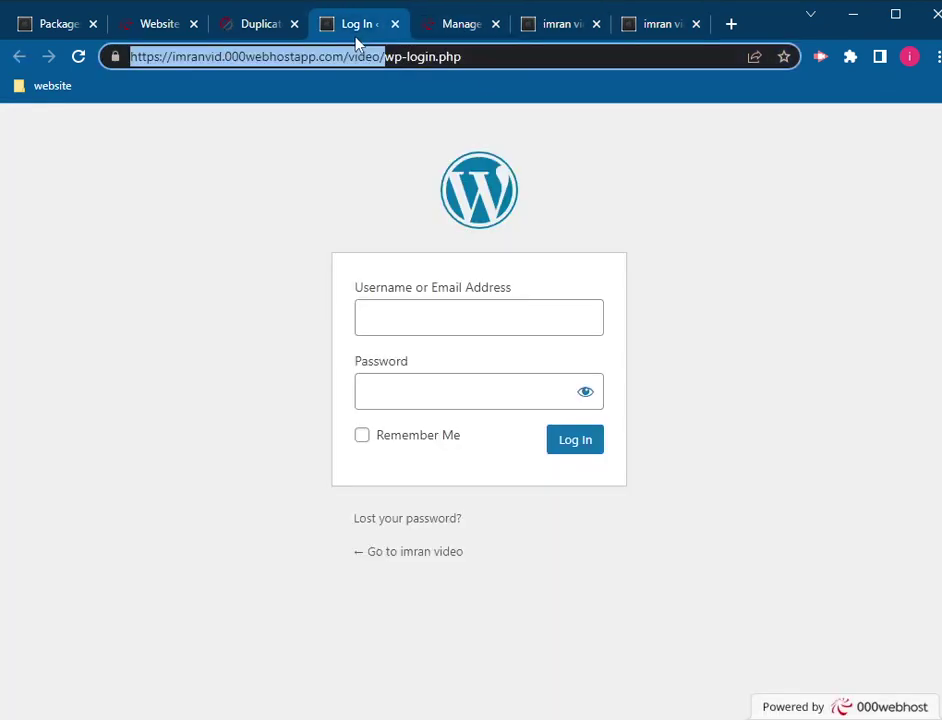
pyautogui.click(455, 314)
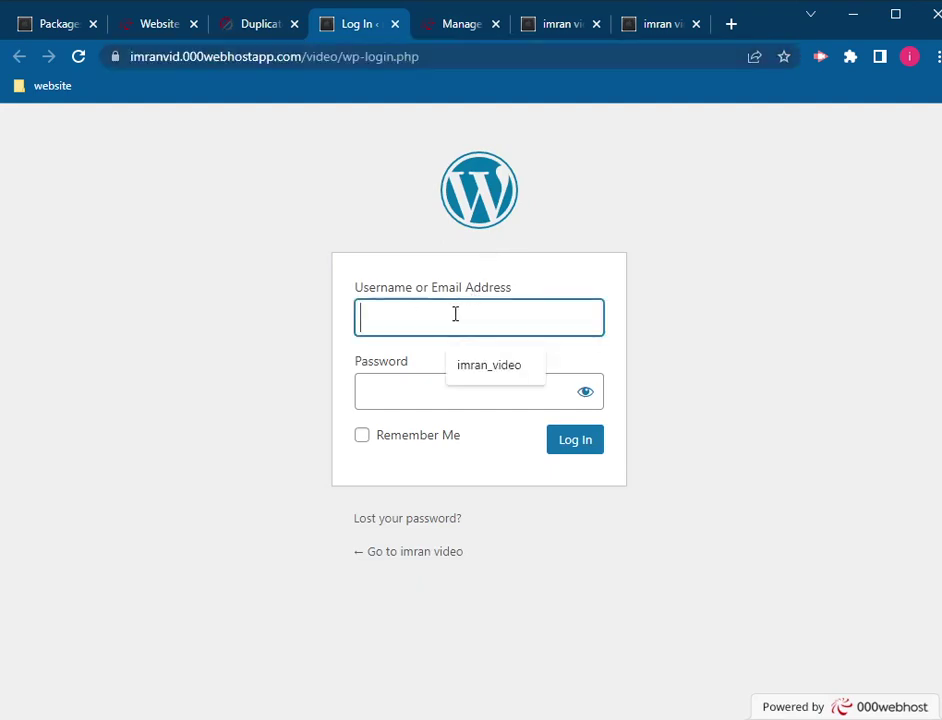